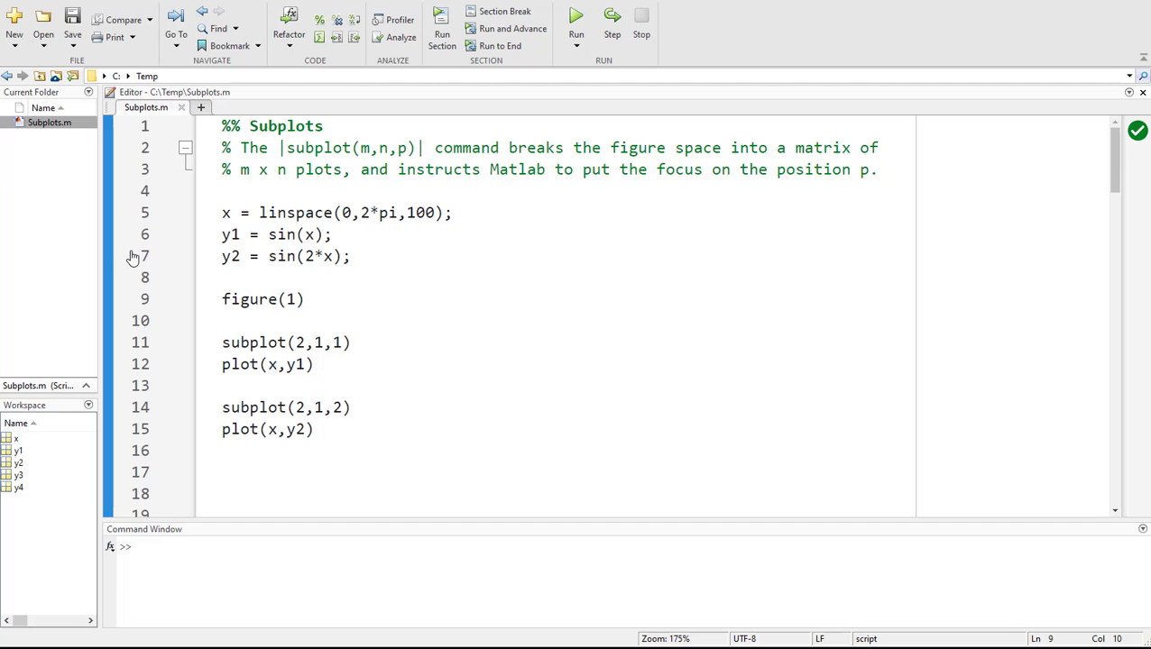
Delete the figure(1) line and its leftover blank line.
left_click_drag(305, 300, 217, 299)
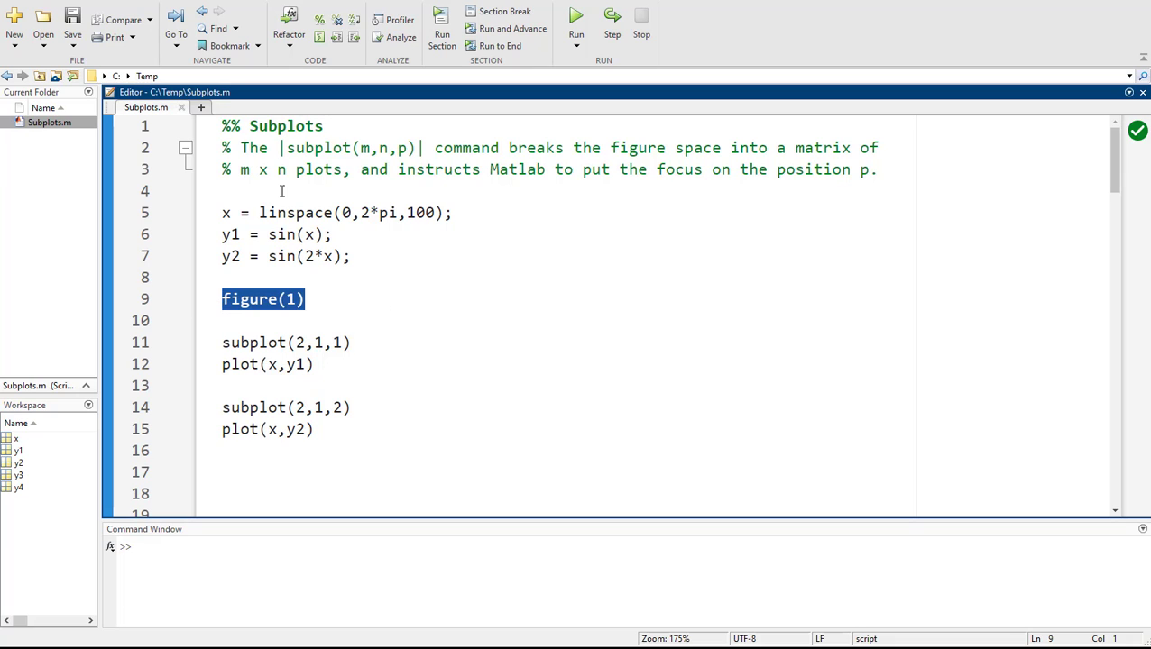
key("BackSpace")
key("BackSpace")
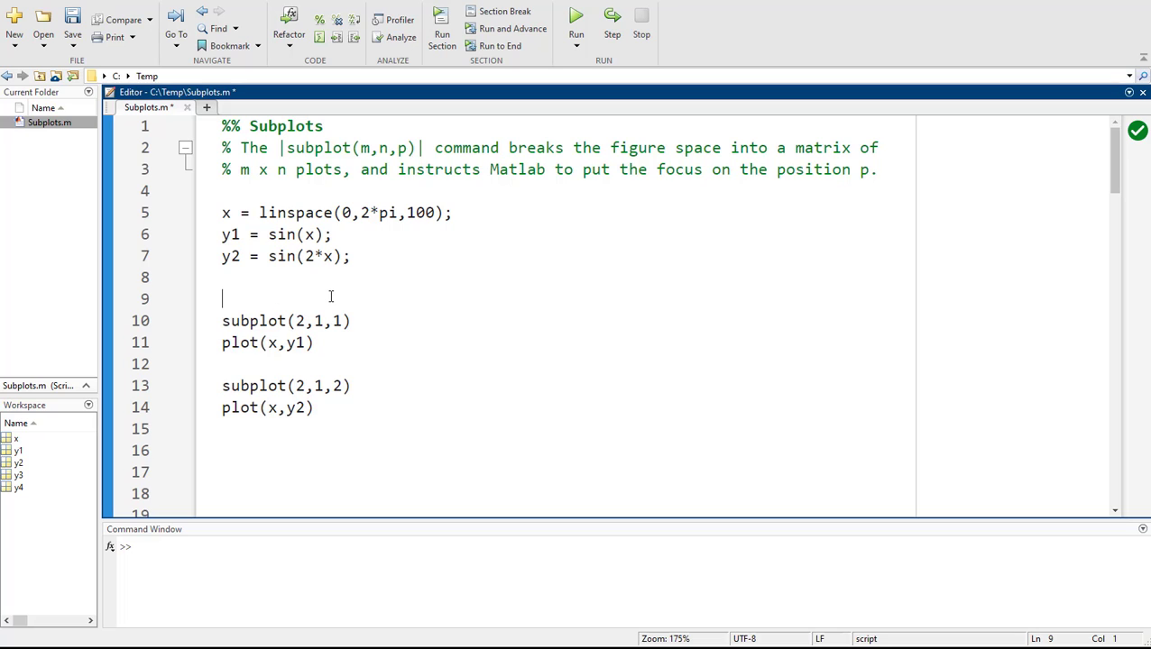
key("Delete")
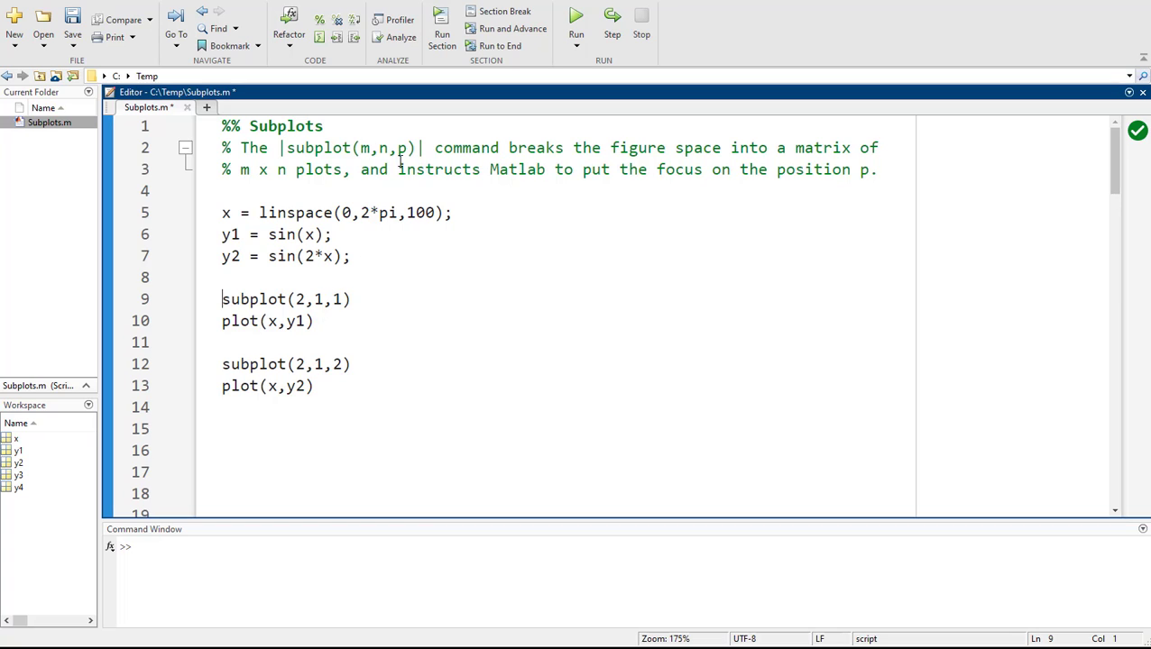
Try deleting the y2 = sin(2*x) definition, then undo to restore it.
left_click_drag(361, 149, 389, 152)
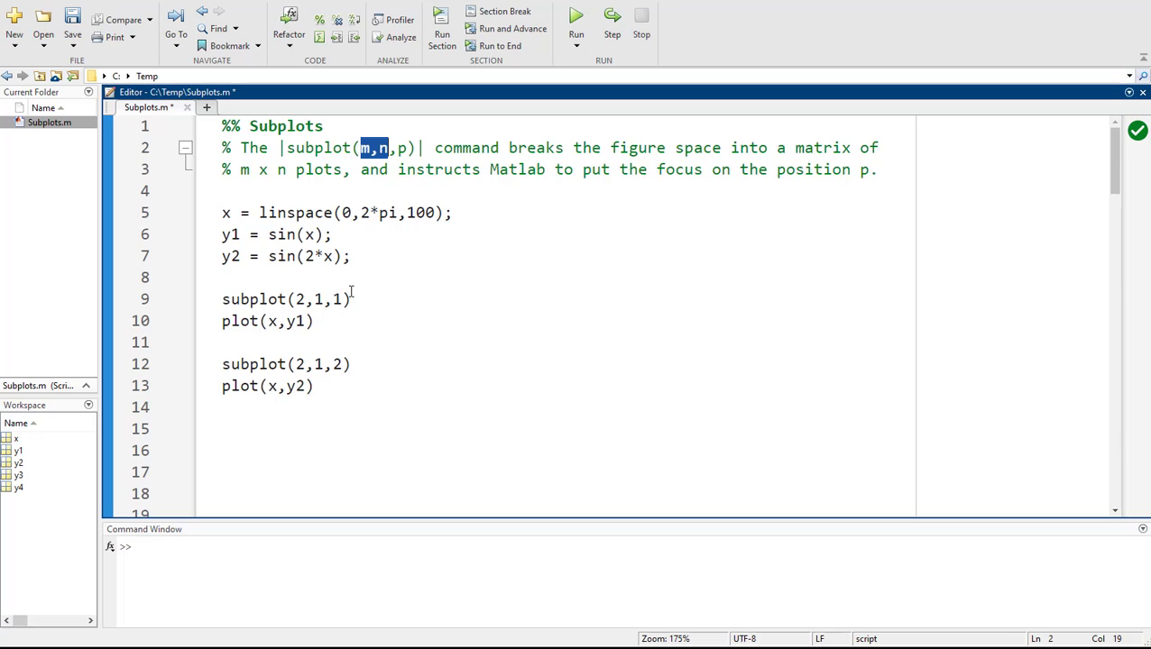
left_click_drag(295, 213, 460, 220)
left_click(295, 213)
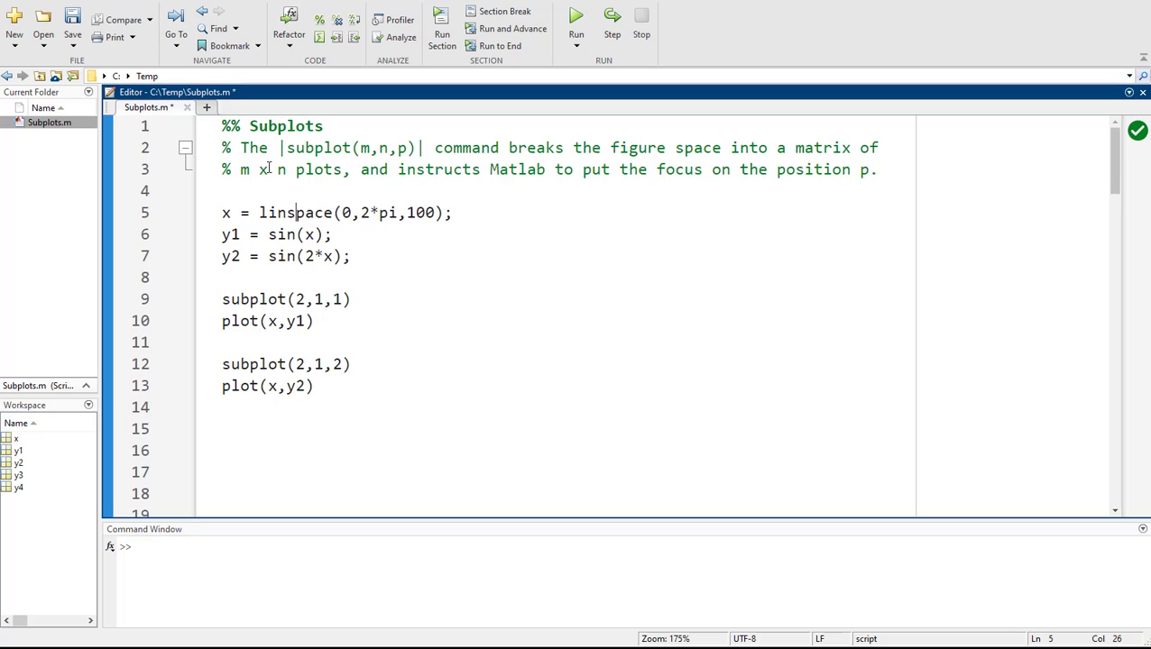
left_click_drag(231, 213, 437, 214)
left_click(335, 236)
left_click(361, 256)
left_click_drag(363, 258, 221, 257)
key("BackSpace")
key("Delete")
key("Down")
key("Down")
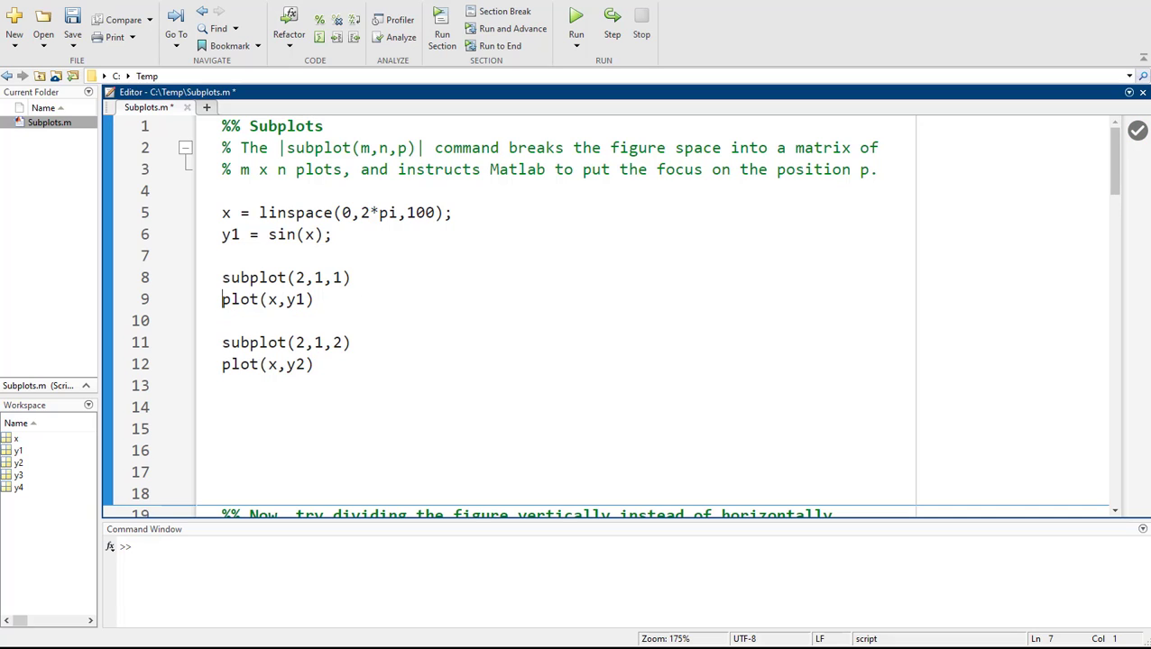
key("Down")
key("Down")
key("ctrl+z")
key("ctrl+z")
key("Down")
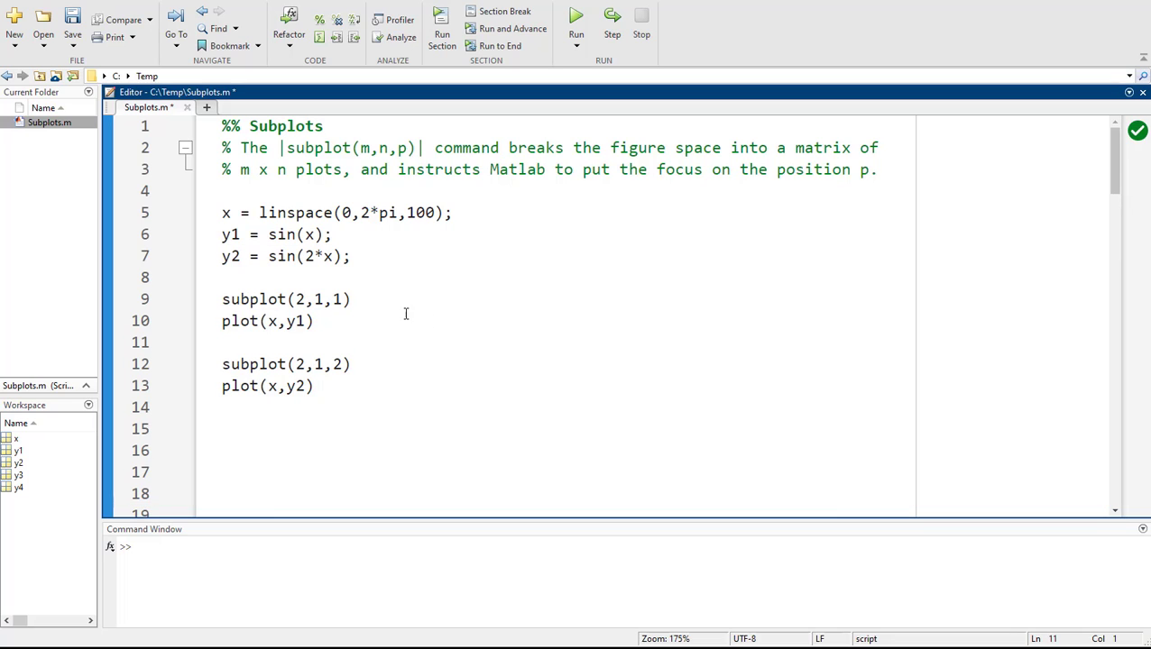
Try replacing y1 in the first plot call with sin(x), then undo it.
left_click_drag(335, 234, 268, 234)
left_click_drag(287, 321, 313, 321)
type("sin(x)")
key("Left")
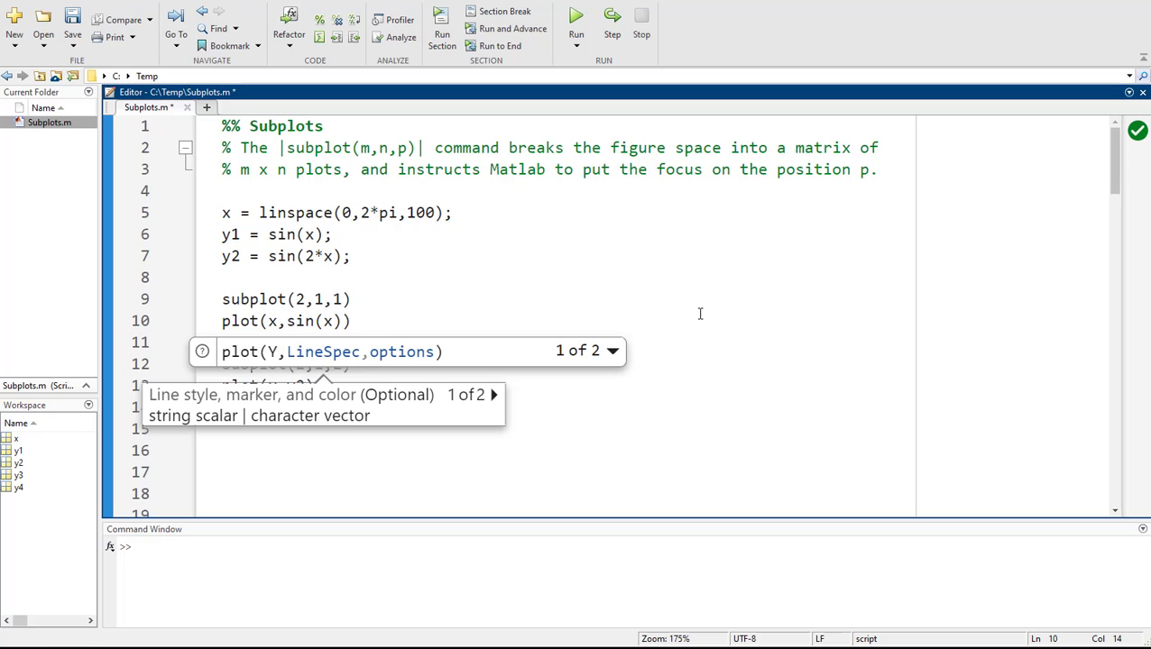
key("Escape")
key("ctrl+z")
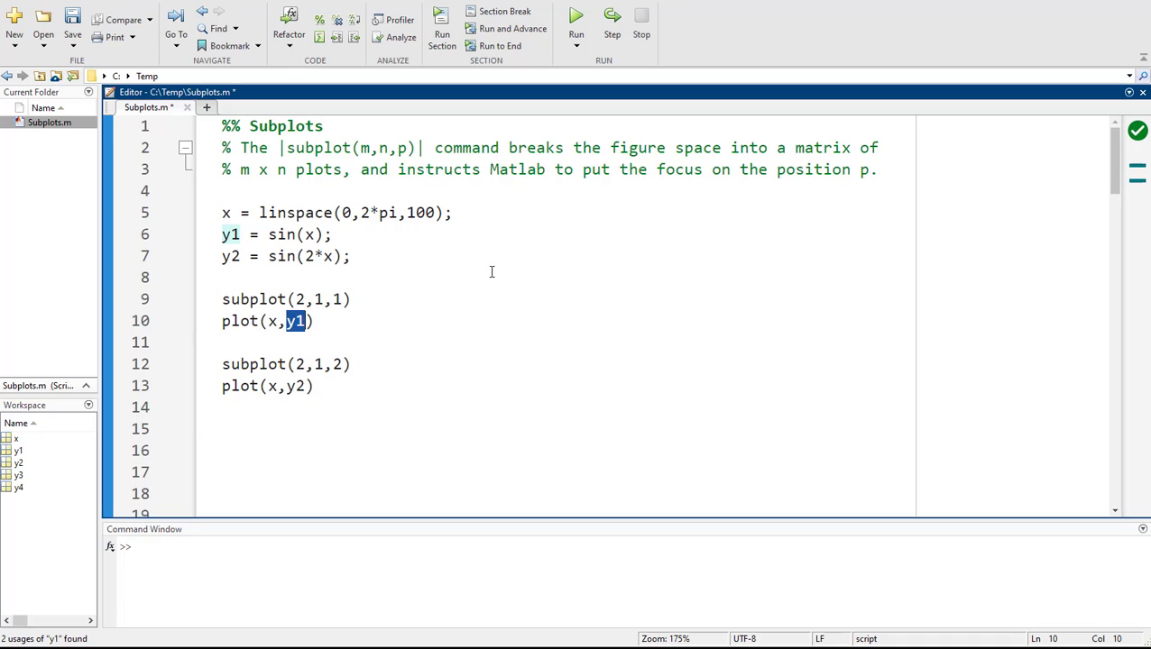
left_click(491, 272)
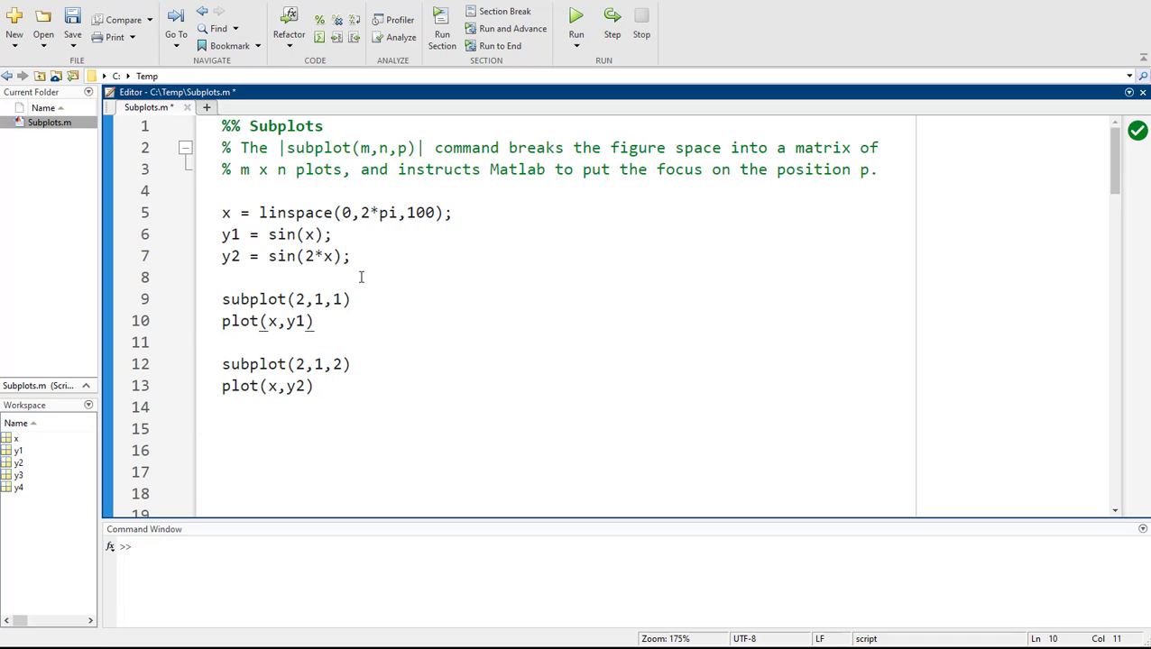
Highlight the y1/y2 definitions and the grid and position arguments of both subplot calls.
left_click_drag(365, 257, 225, 233)
left_click(453, 341)
left_click_drag(297, 300, 325, 301)
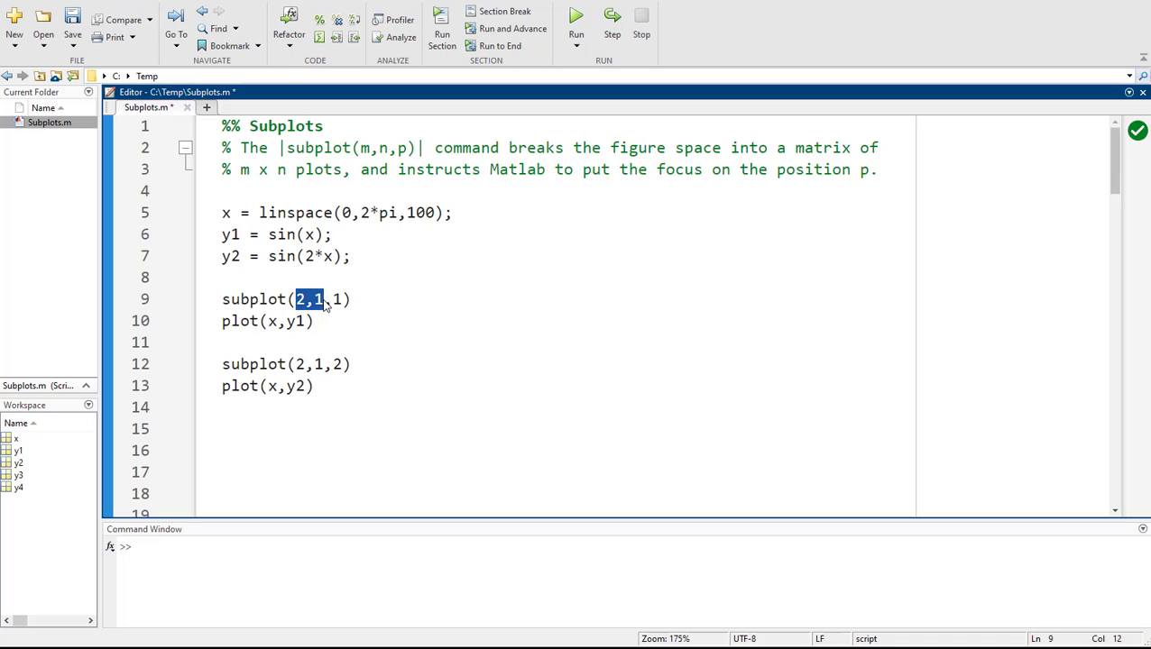
left_click(341, 298)
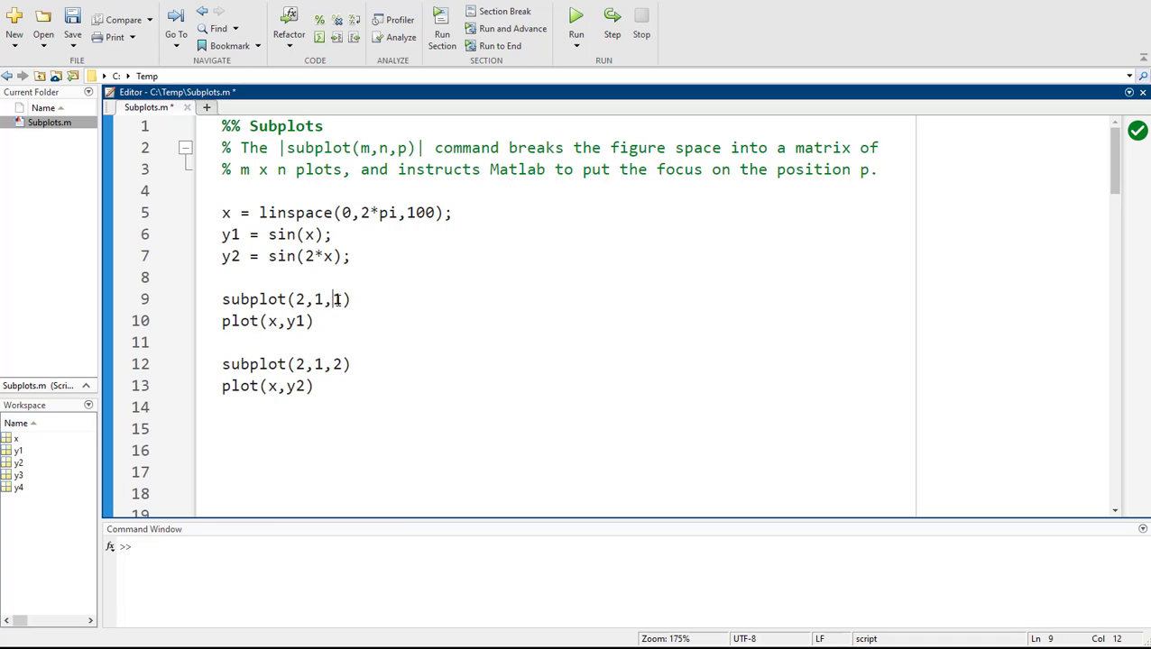
double_click(341, 298)
left_click_drag(314, 321, 216, 330)
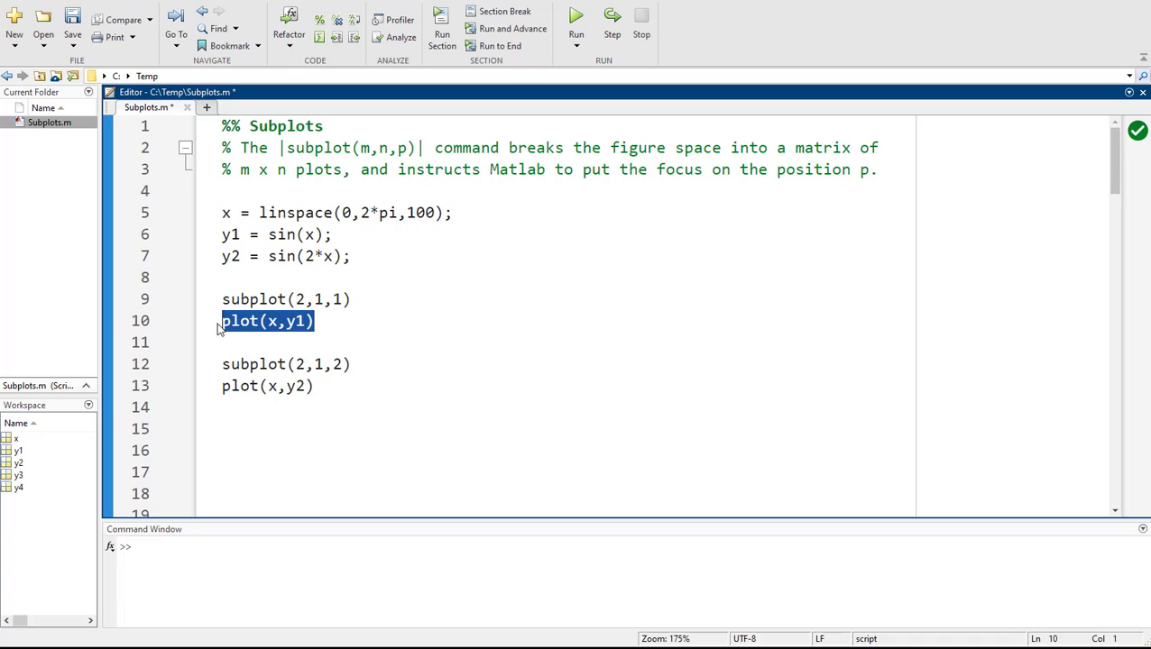
left_click(346, 364)
mouse_move(342, 365)
left_mouse_down()
mouse_move(296, 390)
mouse_move(220, 388)
left_mouse_up()
left_click(467, 286)
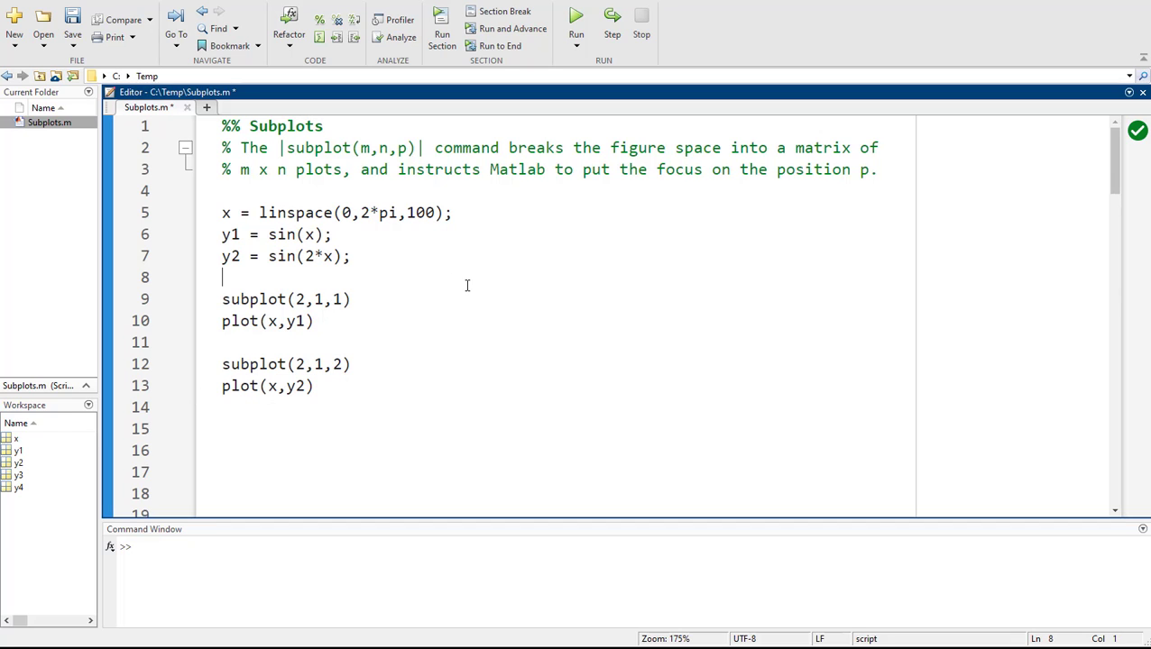
Save and run the script with F5, enlarge the figure, and return to the editor.
key("F5")
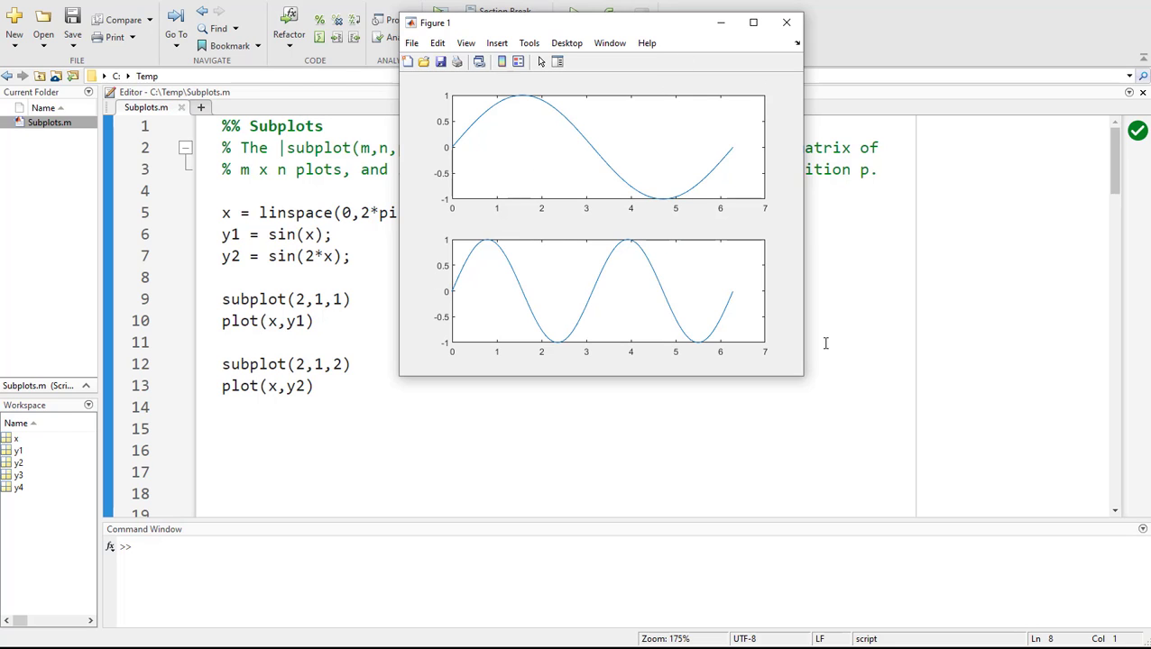
left_click_drag(801, 379, 921, 558)
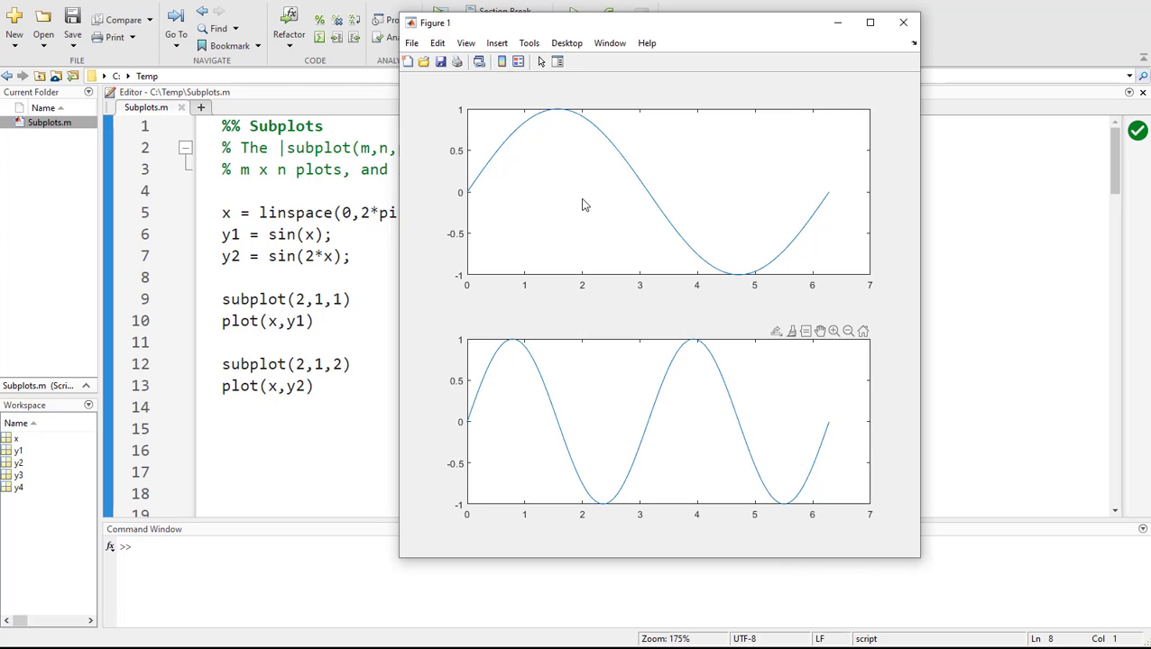
mouse_move(608, 290)
left_click(222, 299)
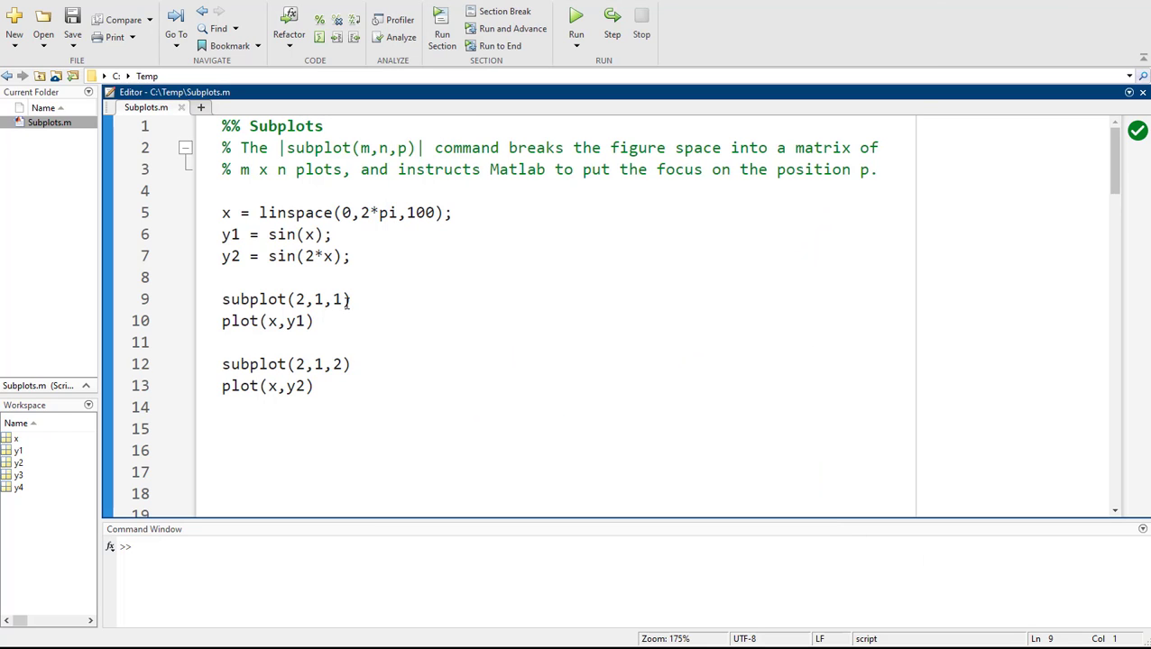
Dock Figure 1 into the desktop and widen the Editor beside it.
key("alt+Tab")
left_click(911, 45)
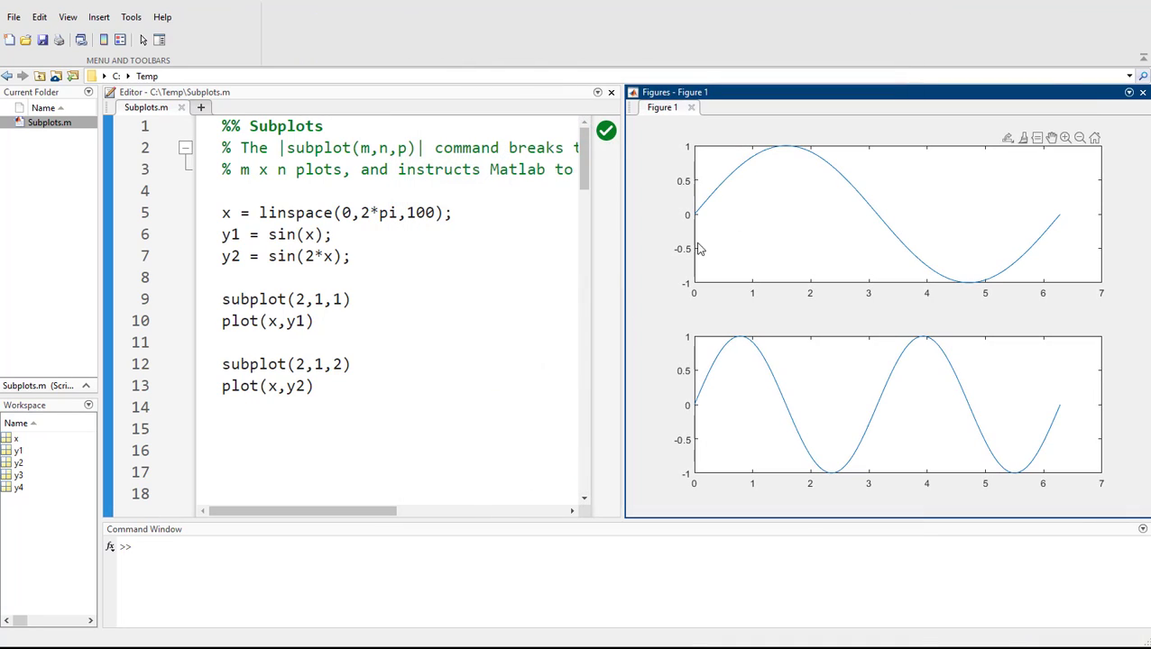
left_click_drag(623, 307, 694, 308)
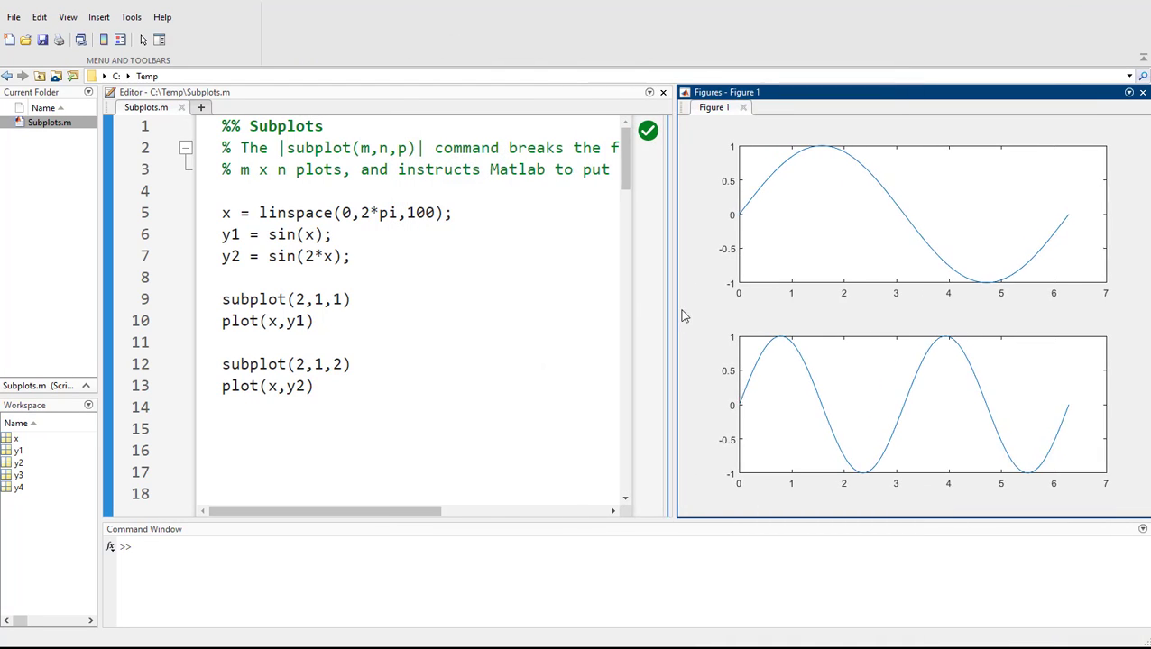
Add title('cheese') after plot(x,y1) and rerun the script.
left_click(337, 321)
key("Return")
type("i")
key("BackSpace")
type("title('cheese")
key("ctrl+Return")
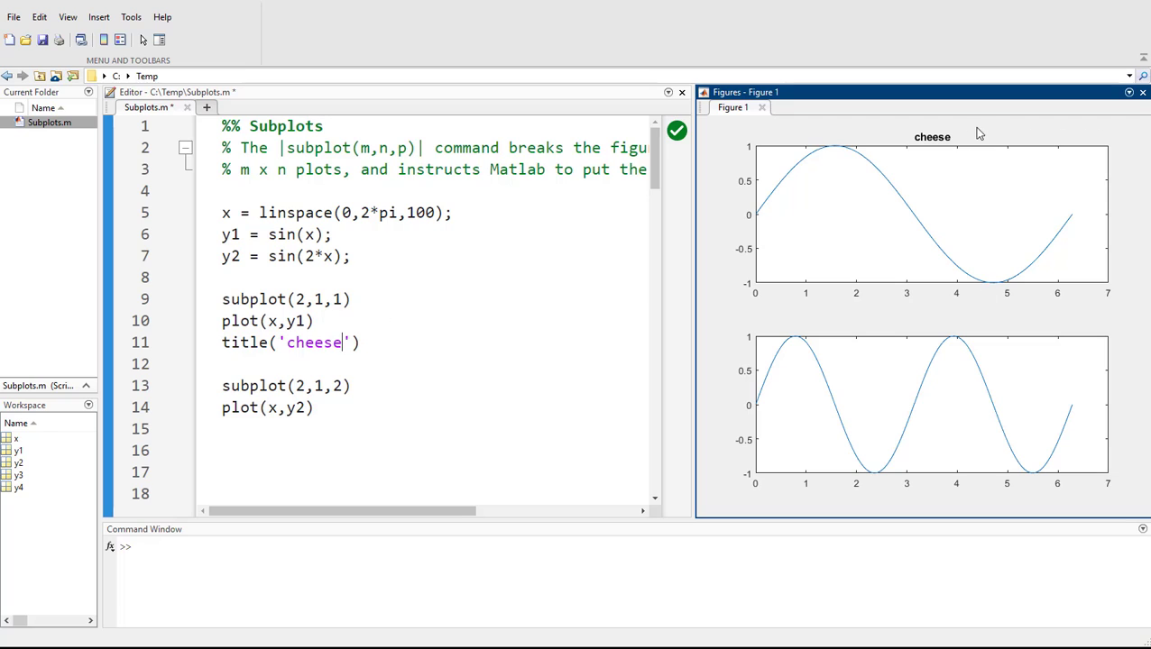
Add title('money') after plot(x,y2), fixing the typo, and rerun.
left_click(390, 417)
key("Return")
type("titel")
key("Escape")
key("BackSpace")
key("BackSpace")
type("le('money")
key("ctrl+Return")
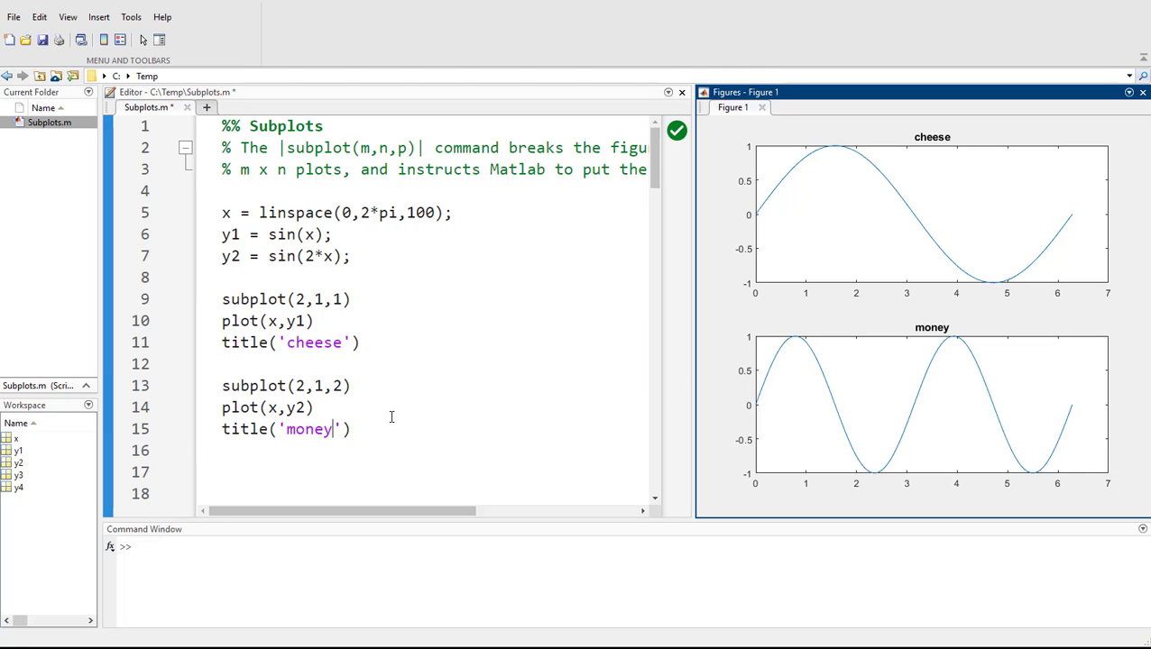
Add axis([0,2*pi,-1,1]) below the cheese title, correcting 'axes' to 'axis', and run.
left_click(441, 345)
key("Return")
type("axes([")
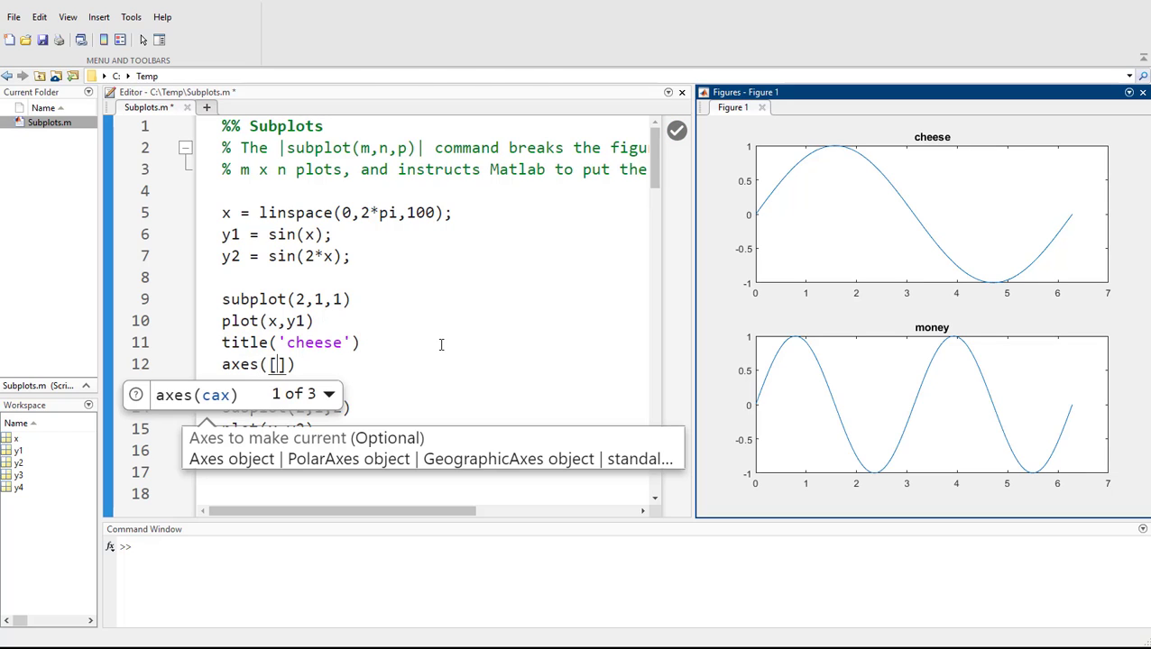
type("0,2*pi,-1,1")
key("F5")
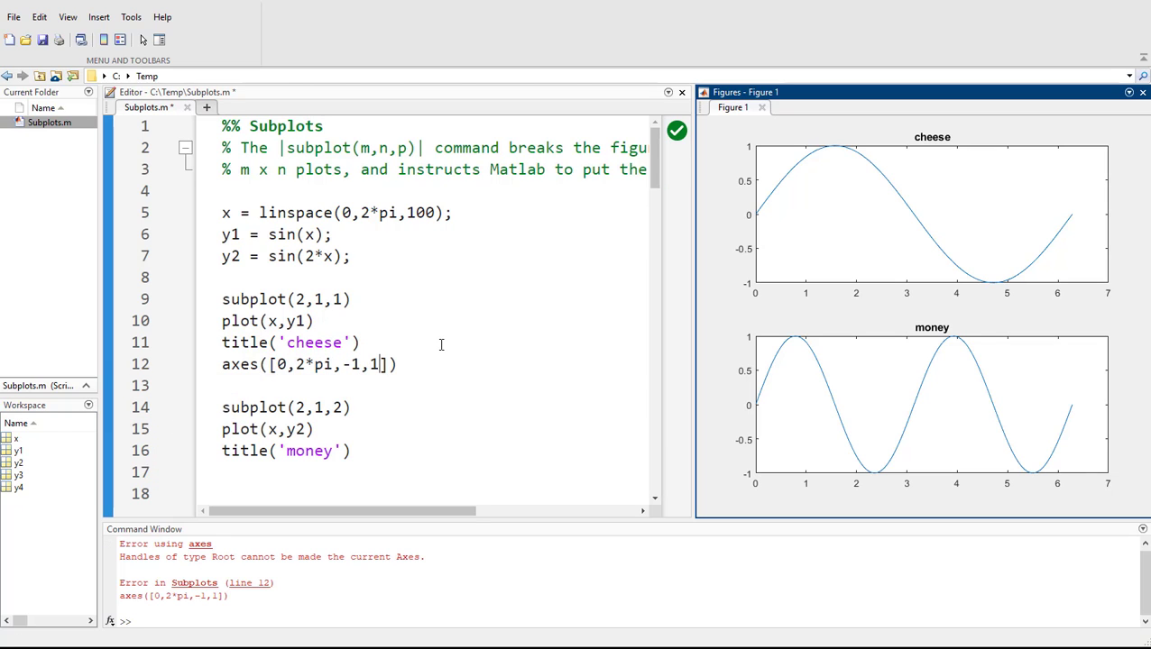
key("ctrl+Left")
key("ctrl+Left")
key("ctrl+Left")
key("ctrl+Left")
key("shift+Right")
type("i")
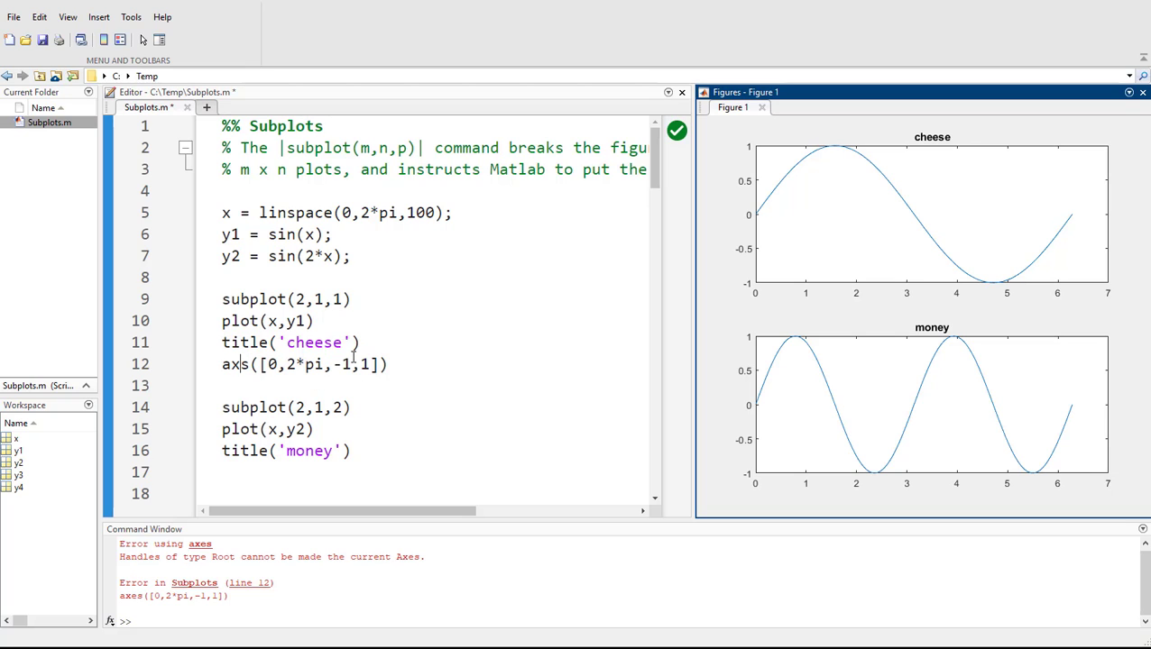
key("F5")
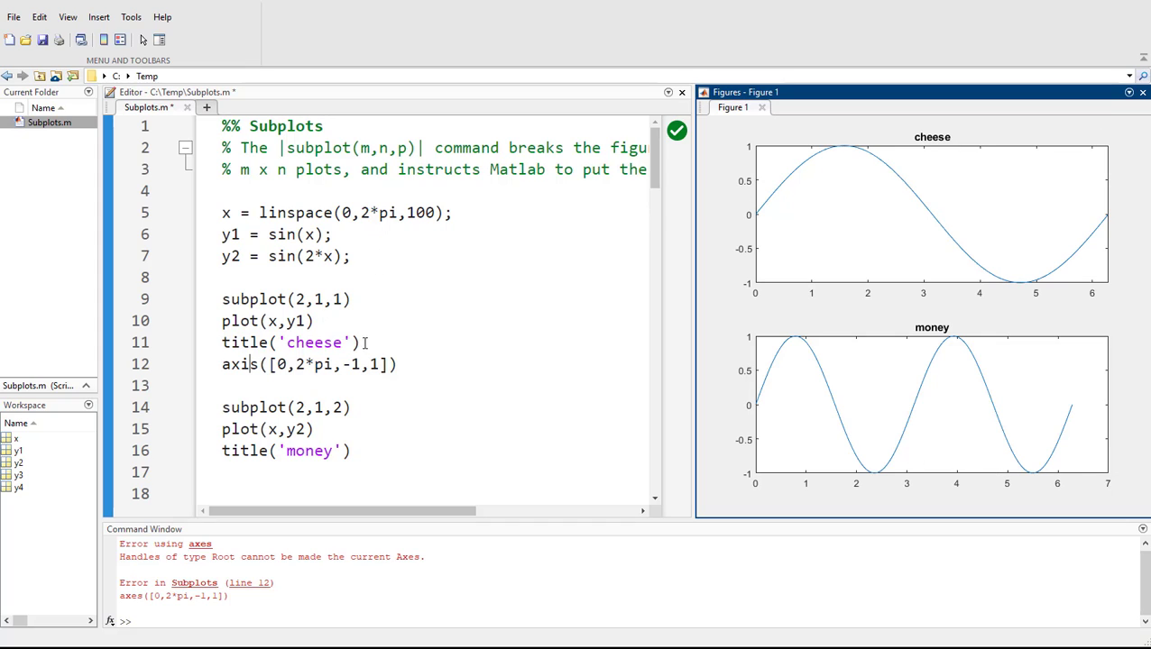
Comment out the axis line with Ctrl+R, rerun, then uncomment it with Ctrl+T and rerun.
left_click(503, 361)
key("ctrl+r")
key("ctrl+Return")
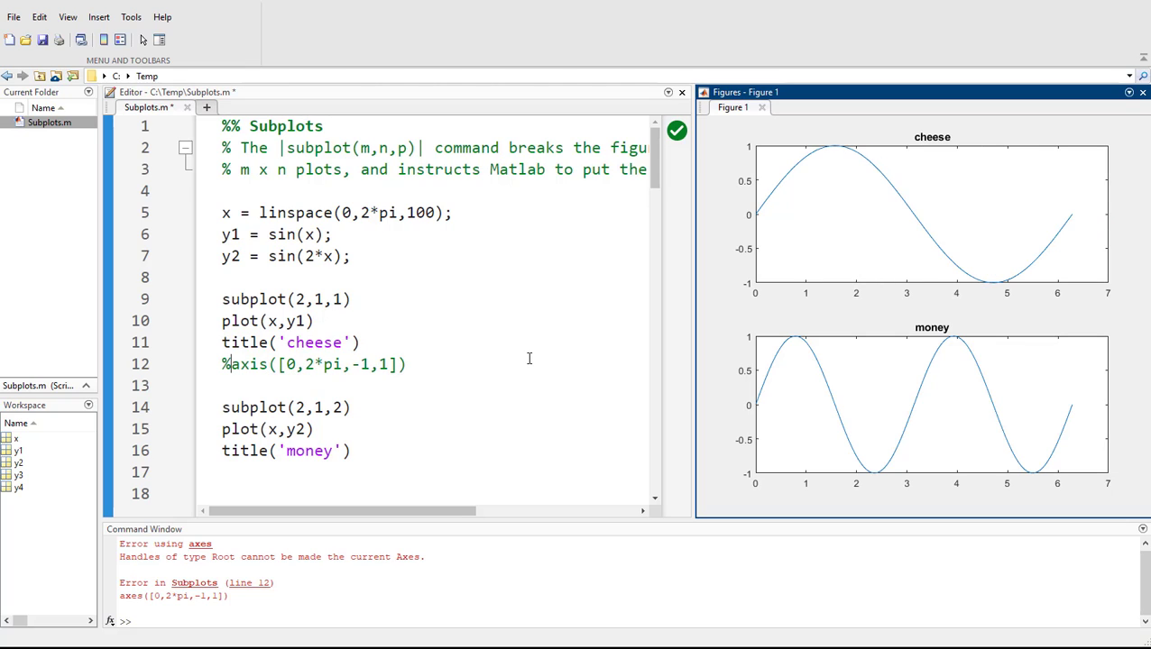
key("ctrl+t")
key("ctrl+Return")
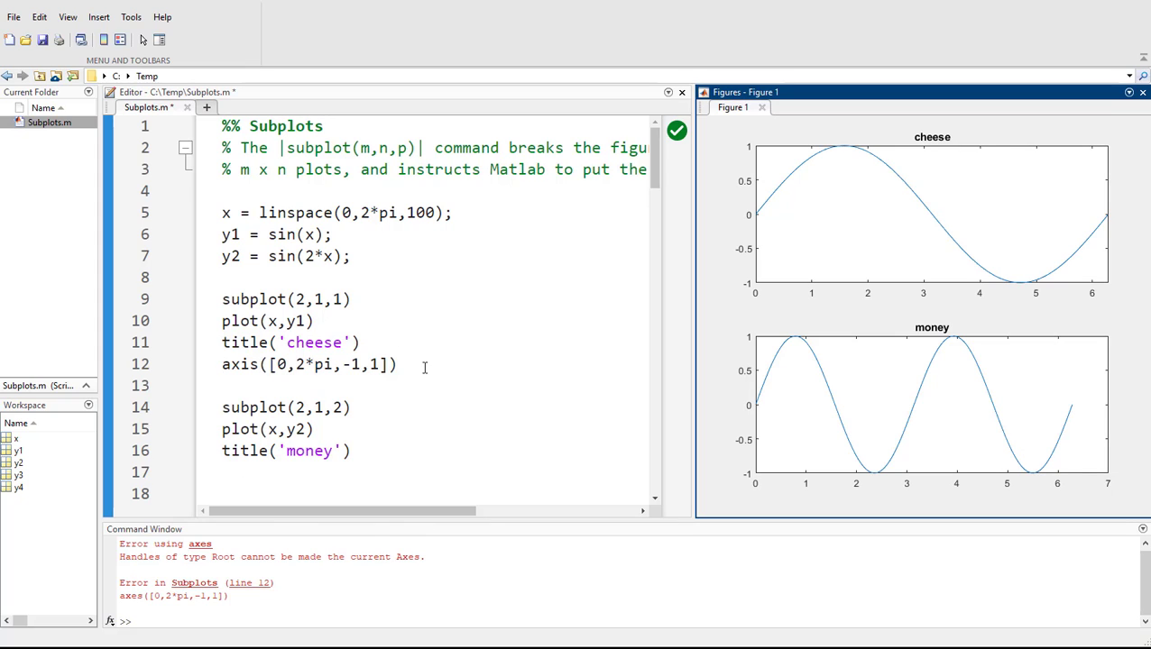
Change the first plot to plot(x,y1,'b:','LineWidth',4) and rerun.
left_click(361, 315)
type(",'b:")
key("Right")
key("Delete")
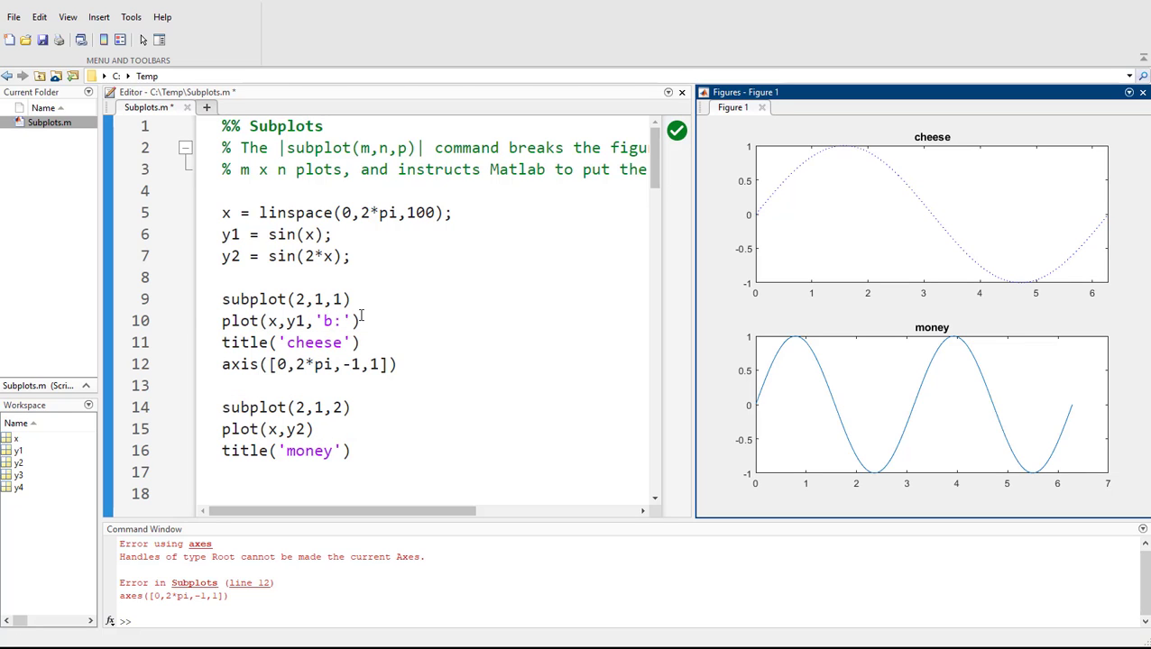
type(",'")
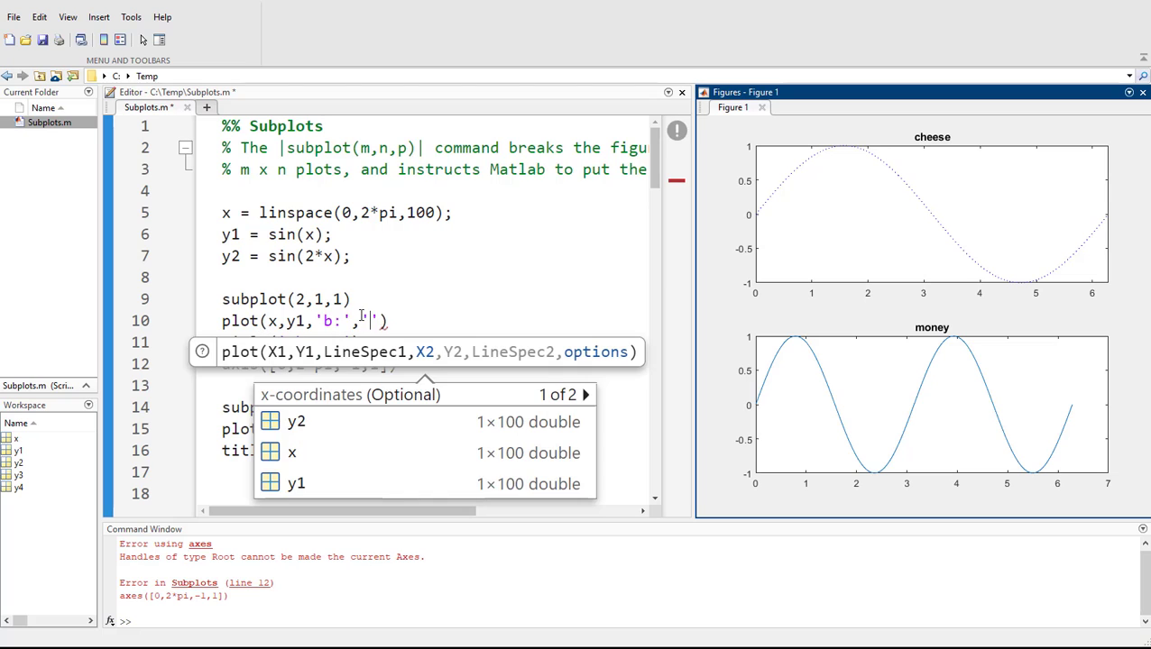
type("lin")
key("Tab")
key("BackSpace")
key("BackSpace")
key("BackSpace")
key("BackSpace")
key("BackSpace")
key("BackSpace")
key("BackSpace")
type("width")
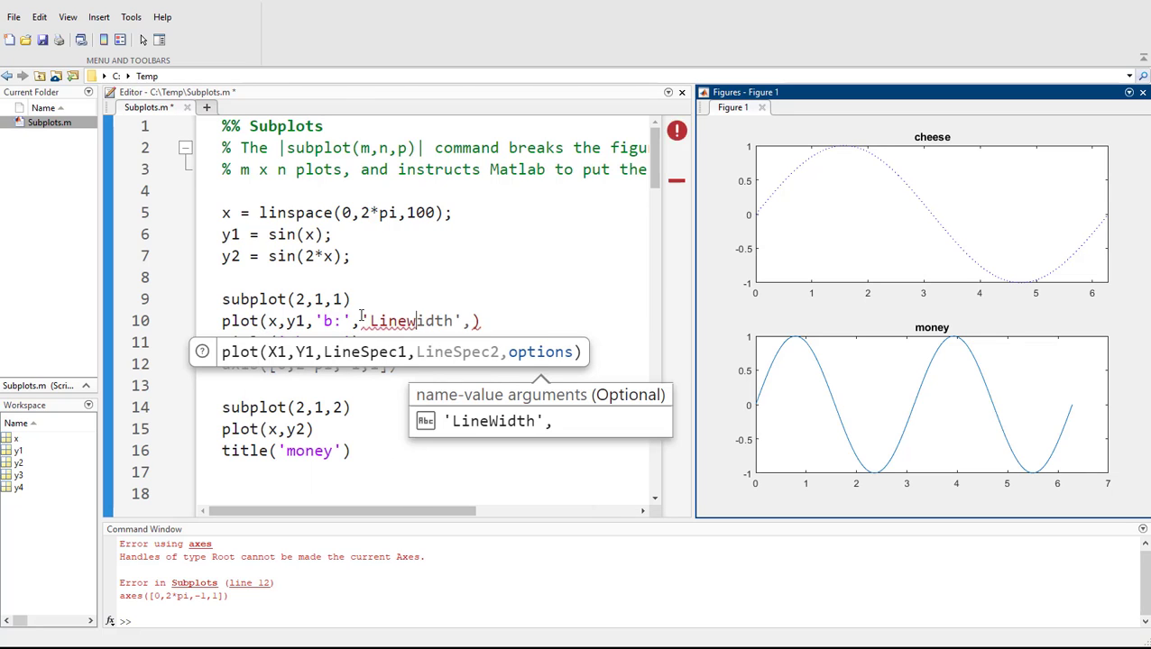
key("Tab")
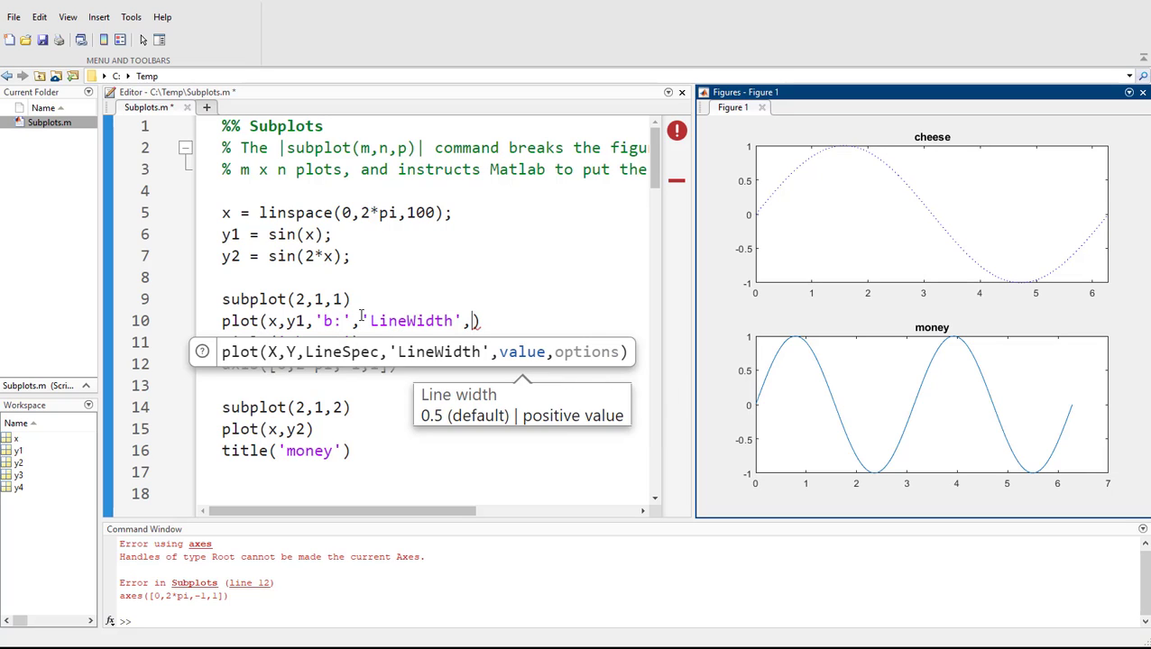
type("4")
key("ctrl+Return")
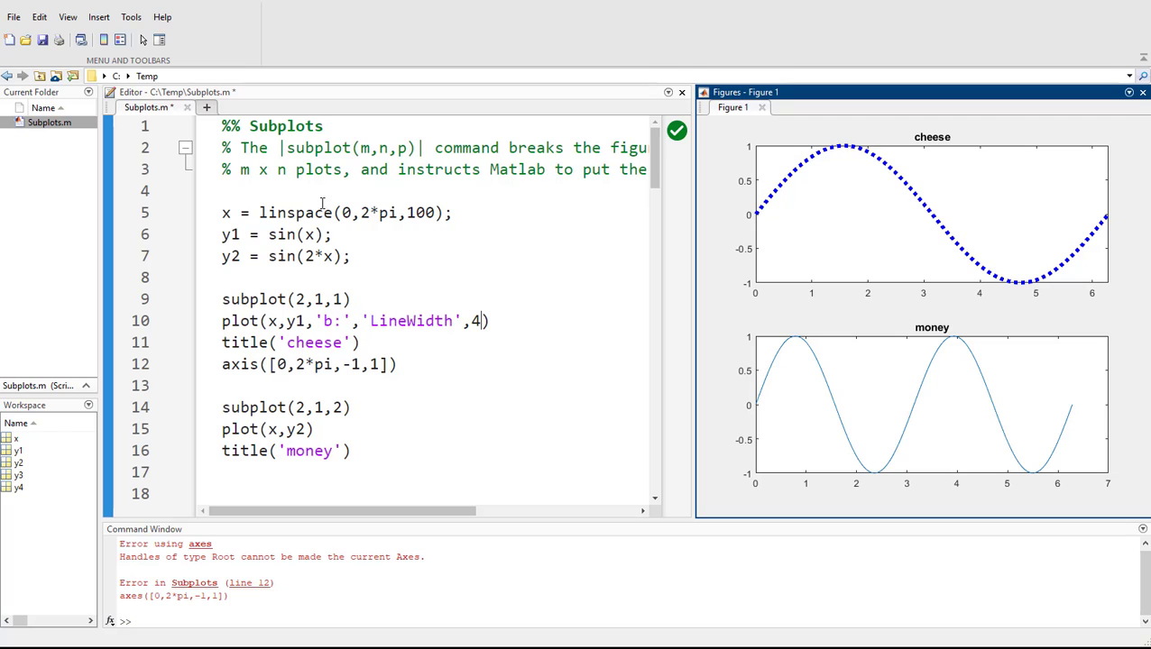
Highlight the linspace start value and the subplot grid and position arguments.
double_click(351, 214)
left_click_drag(296, 299, 323, 299)
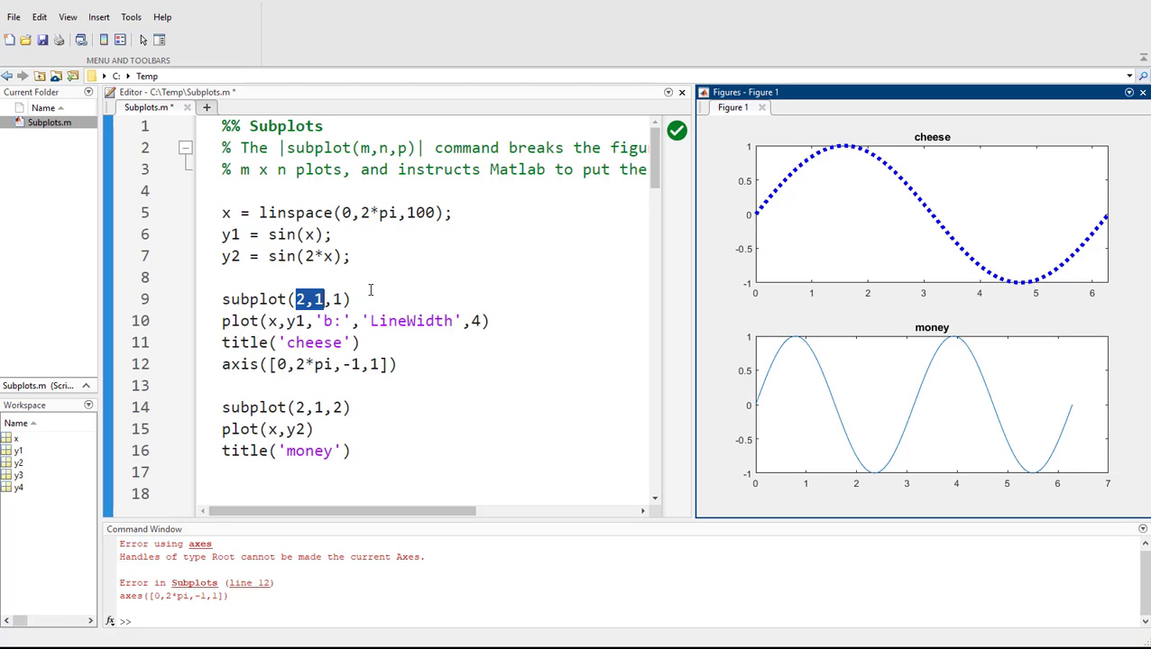
left_click_drag(343, 299, 332, 298)
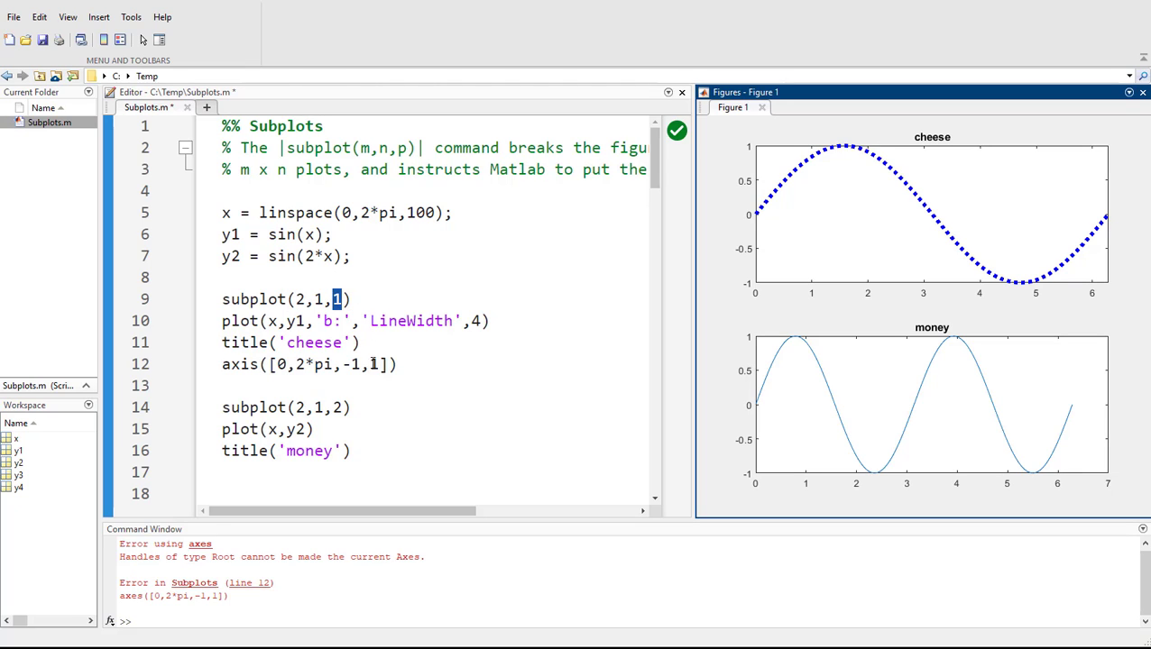
left_click_drag(343, 408, 332, 408)
Add hold on and a red dotted plot(x,cos(x),'r:') line after the sine plot.
left_click(498, 321)
key("Return")
type("hold on")
key("Return")
type("plot(x,")
key("Tab")
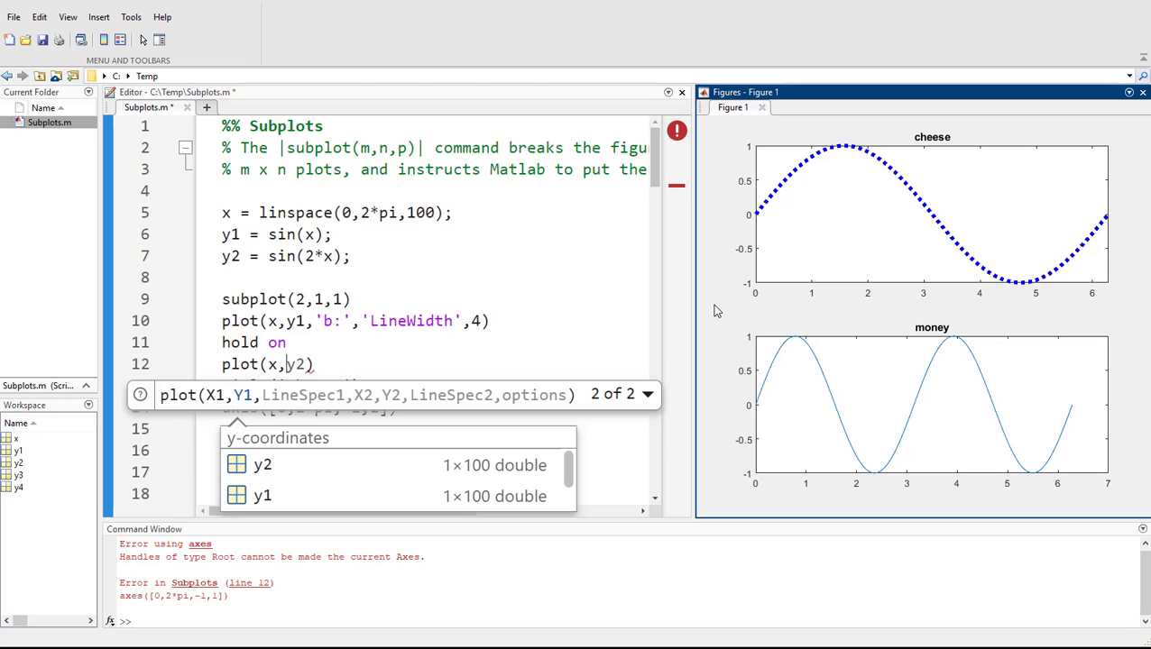
type("sin")
key("BackSpace")
key("BackSpace")
key("BackSpace")
type("cos(x))")
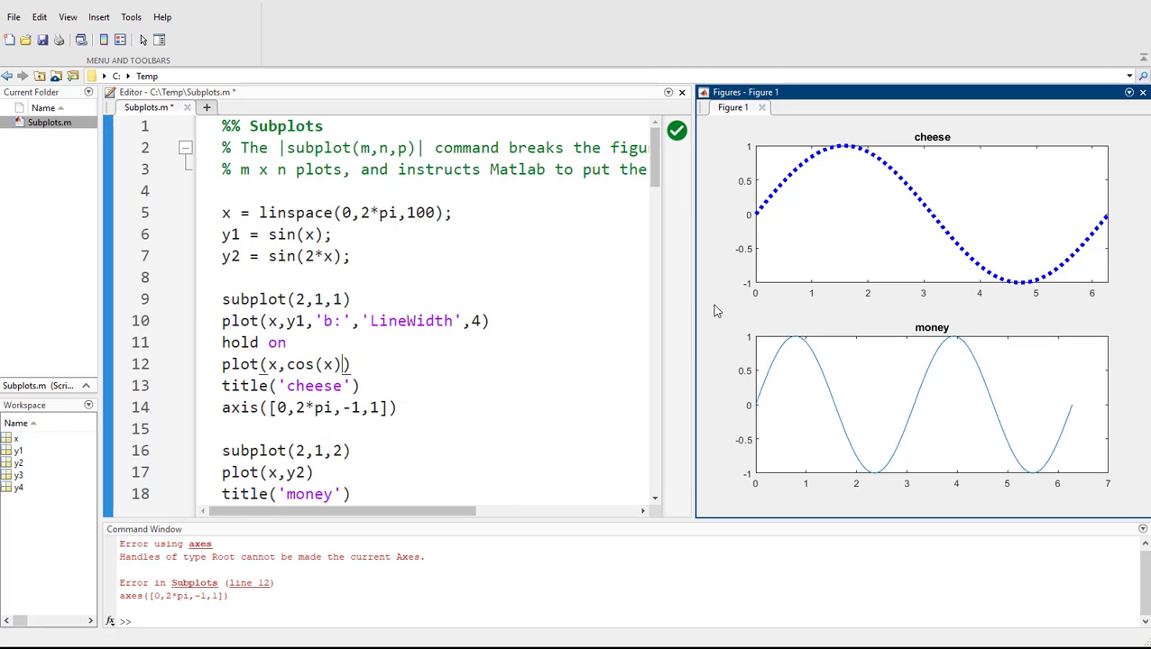
type(",'")
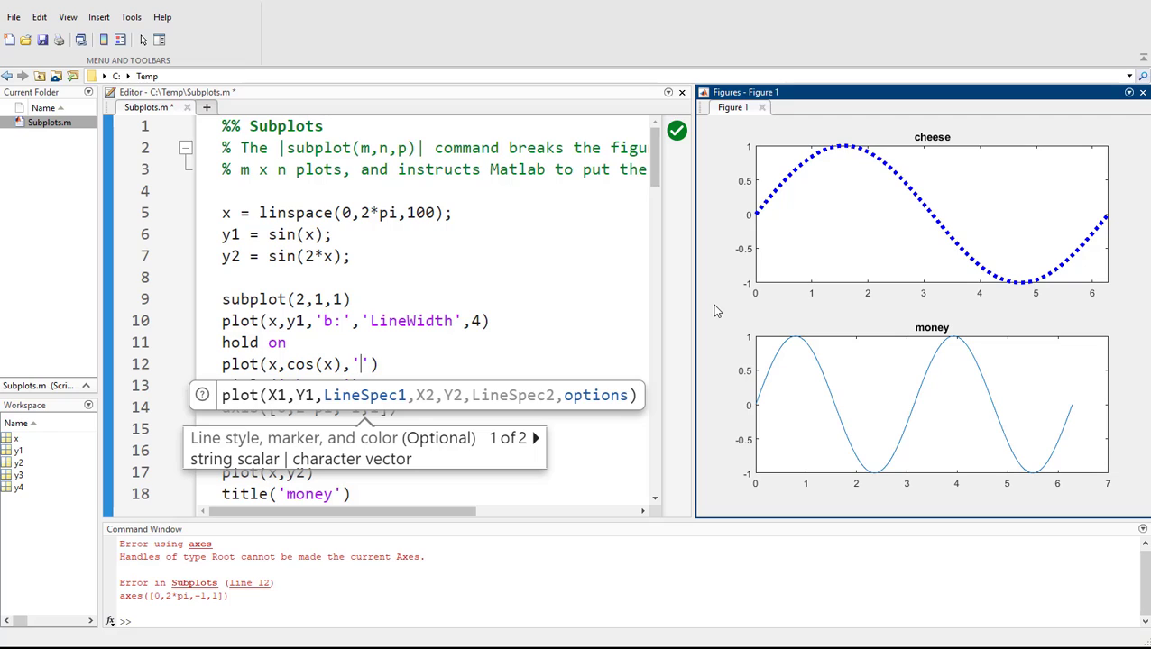
type("r:',l;")
Give the cosine curve LineWidth 4, add hold off, and rerun.
key("BackSpace")
key("BackSpace")
type("'LineStyle',")
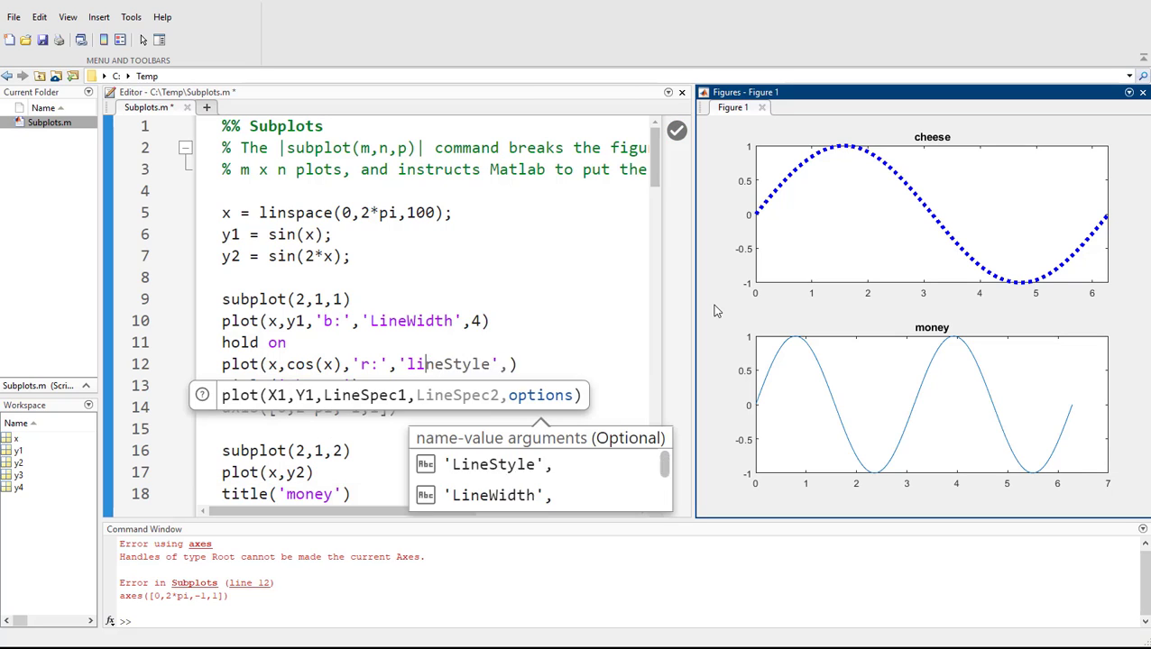
key("BackSpace")
key("BackSpace")
key("BackSpace")
key("BackSpace")
key("BackSpace")
key("BackSpace")
key("BackSpace")
type("wid")
key("Tab")
type("4")
key("End")
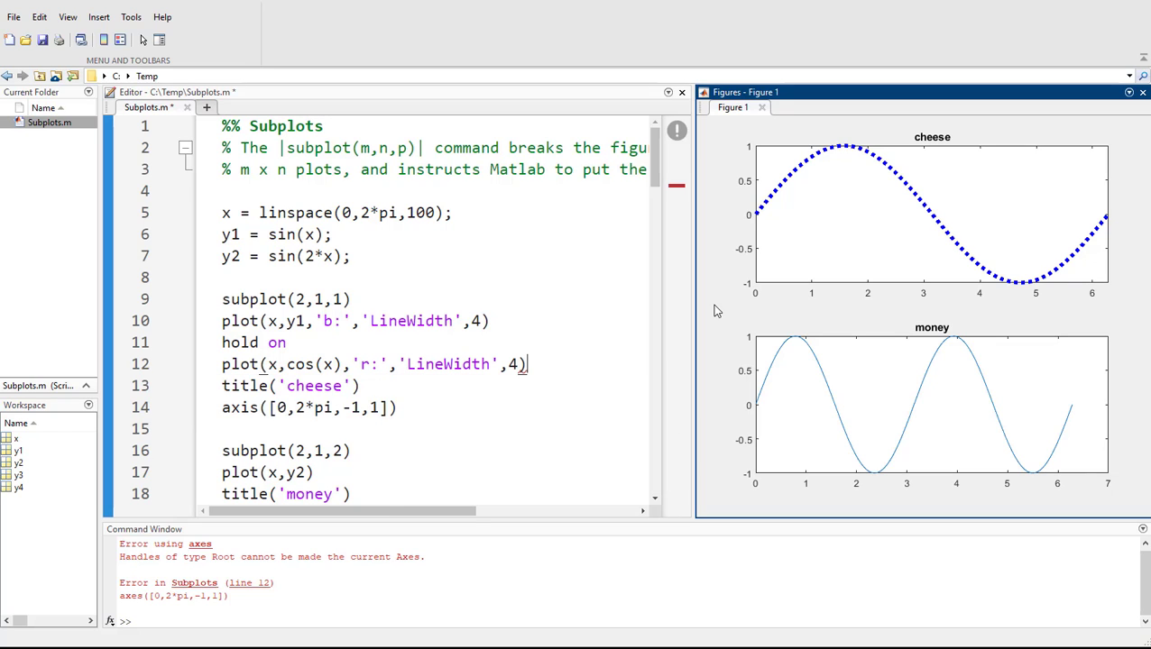
key("Return")
type("hold off")
key("ctrl+Return")
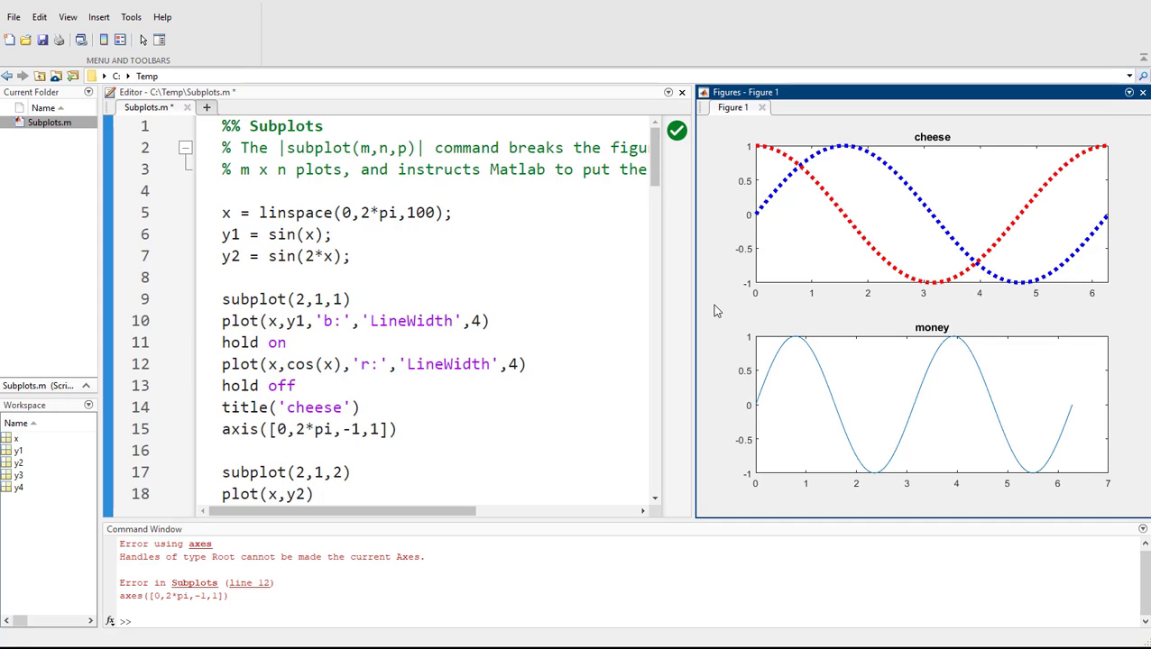
Add legend('sine','cosine') below the cheese title and rerun the script.
key("Return")
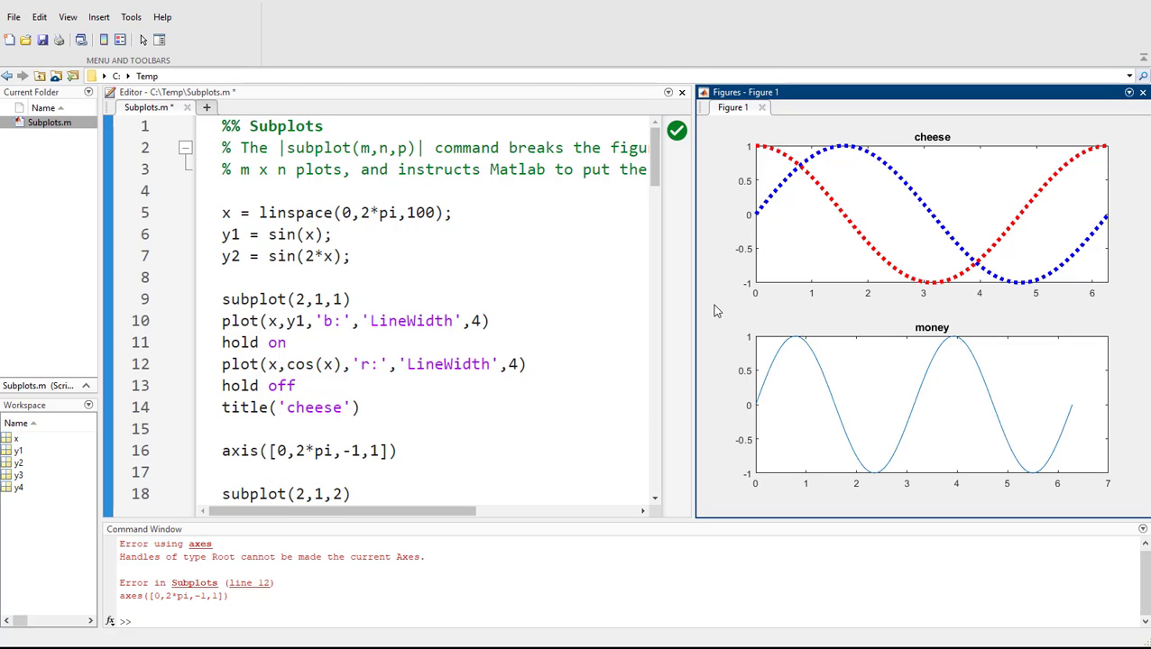
type("legend('sine(x)")
key("BackSpace")
key("BackSpace")
key("BackSpace")
type("','cosine")
key("ctrl+Return")
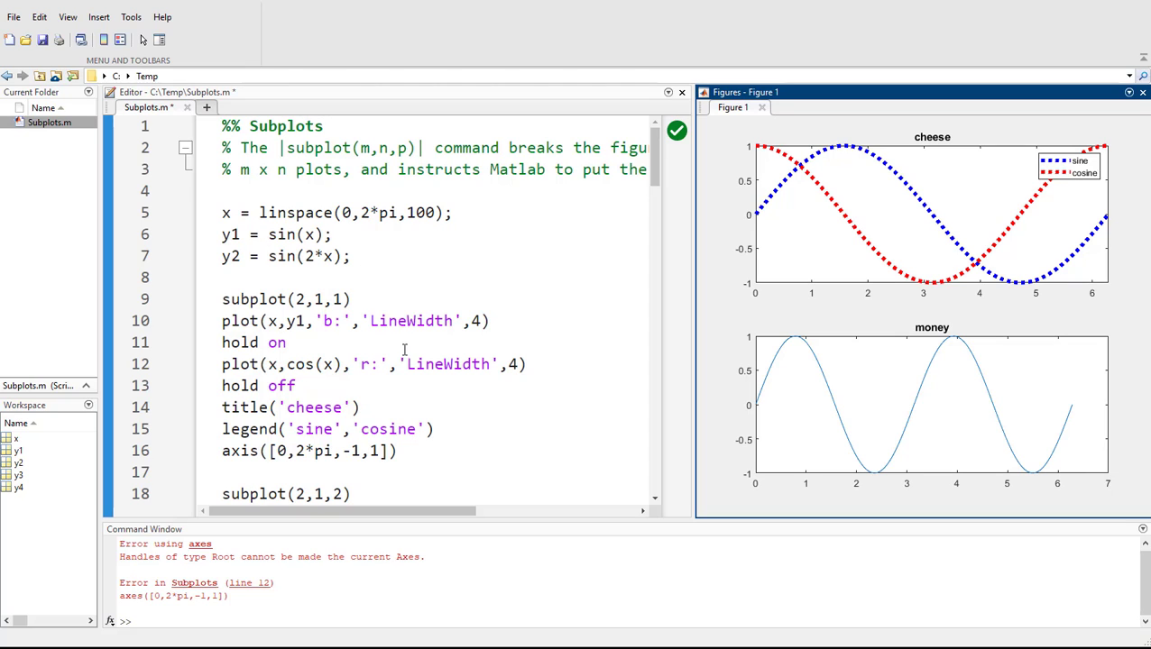
Comment subplot(2,1,1) with '% bring attention to position 1' and a '2 x 1 matrix of plots' header.
left_click_drag(223, 321, 416, 451)
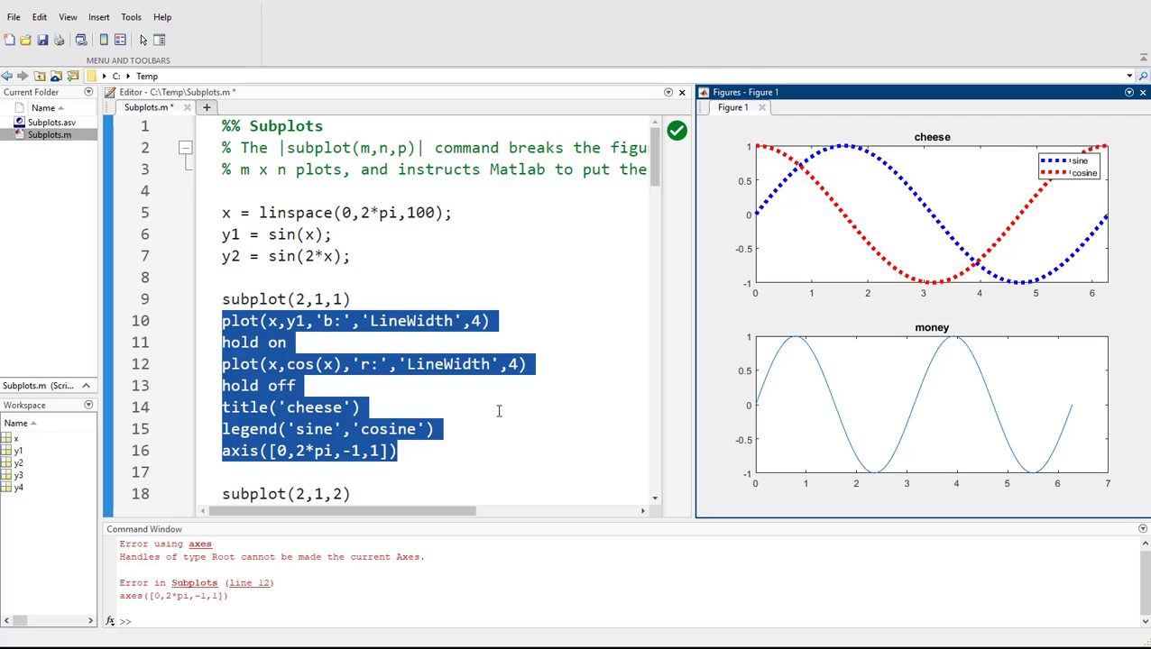
left_click_drag(351, 299, 226, 298)
left_click(217, 298)
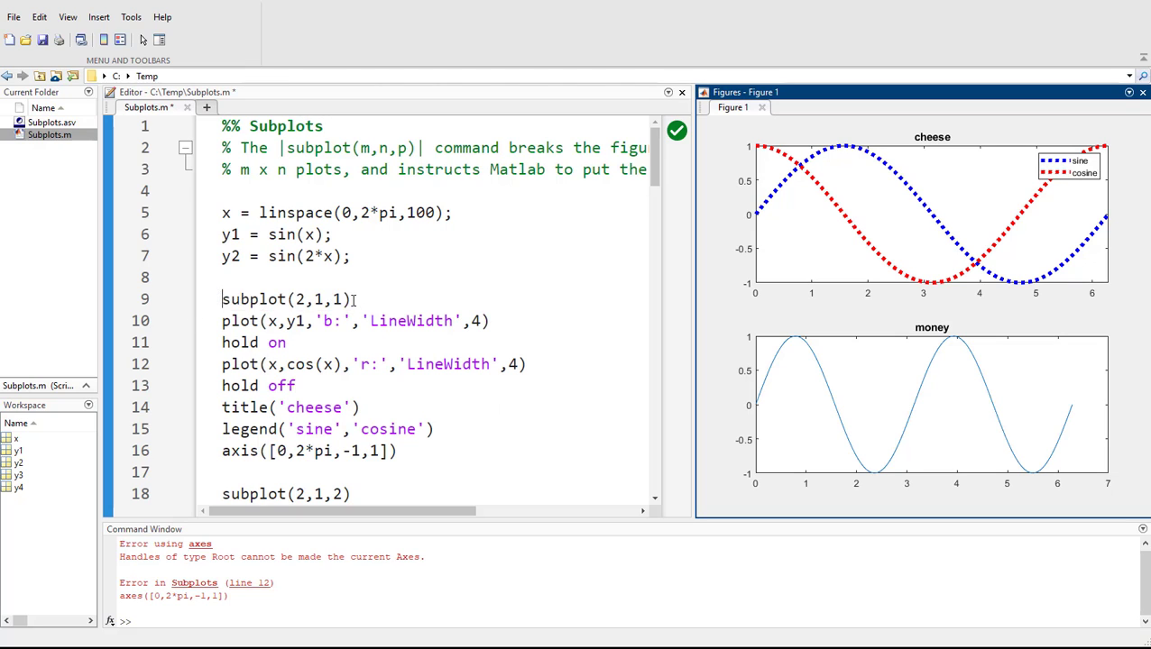
left_click(444, 299)
key("Return")
left_click(474, 304)
type("% bring attention to position 1")
key("Home")
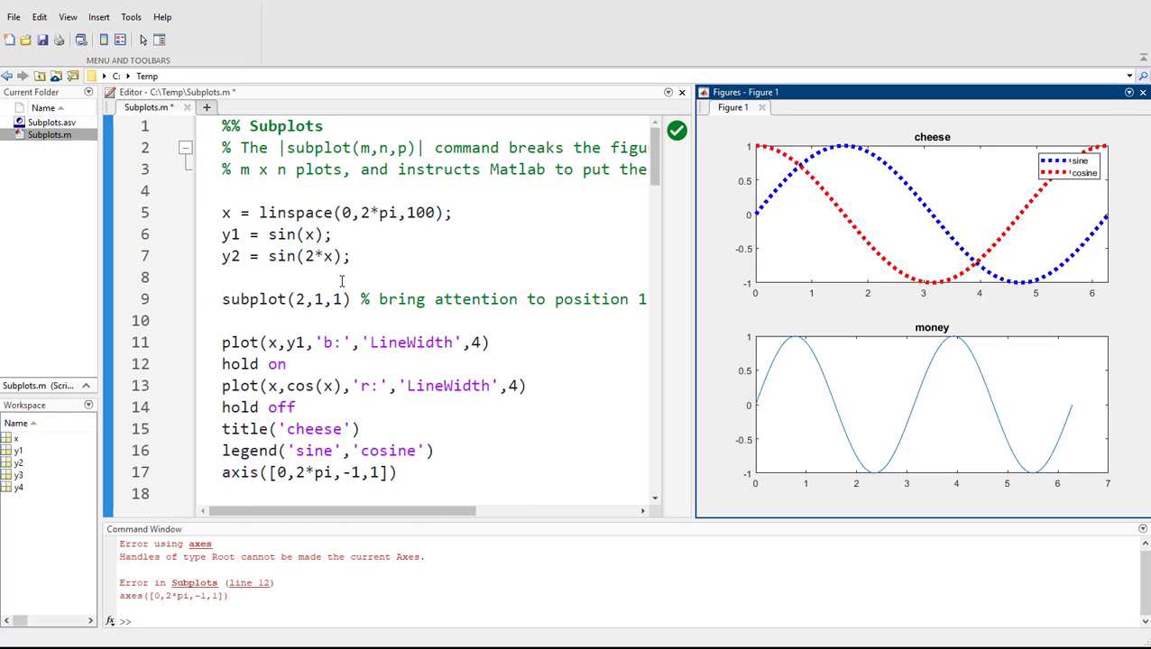
key("Return")
key("Up")
type("% given a 2 x 1 matrix of plots..")
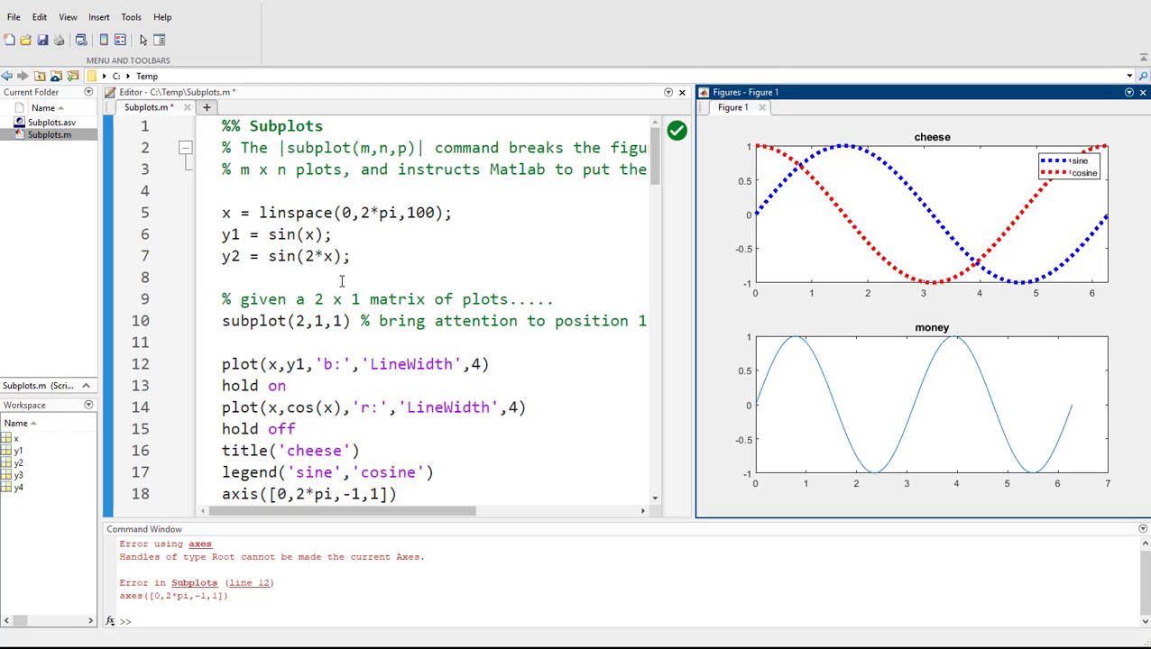
Copy both comments to subplot(2,1,2), changing the note to 'position 2'.
scroll(385, 280, "down", 2)
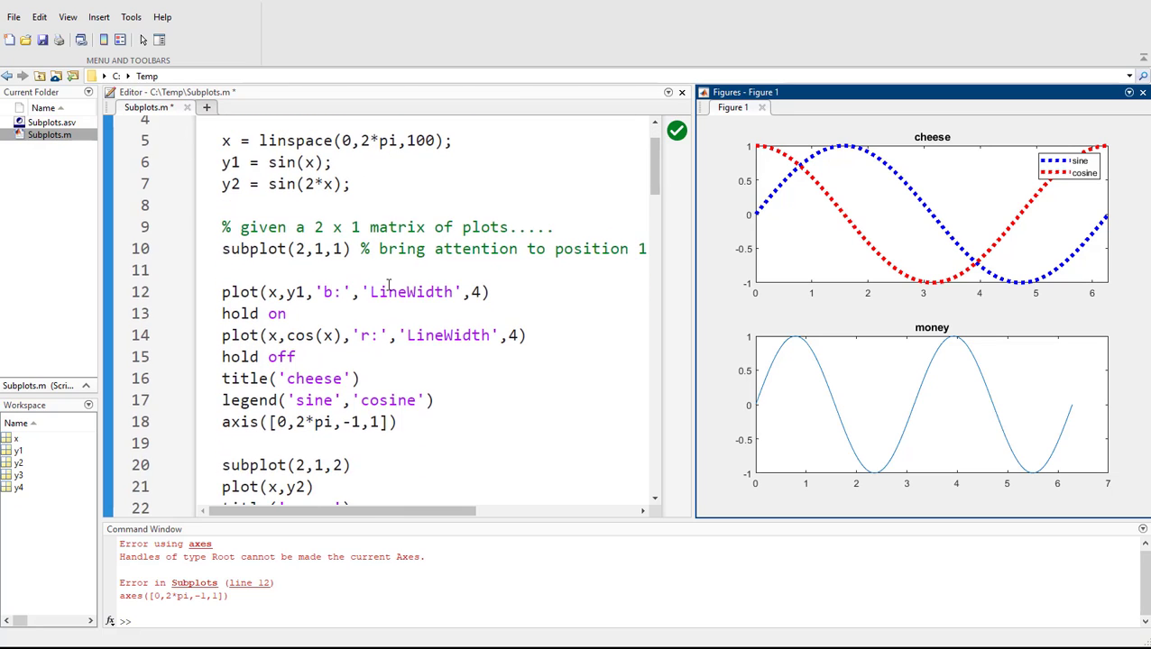
scroll(385, 282, "down", 2)
left_click_drag(578, 150, 202, 161)
key("ctrl+c")
left_click(266, 373)
key("Return")
key("ctrl+v")
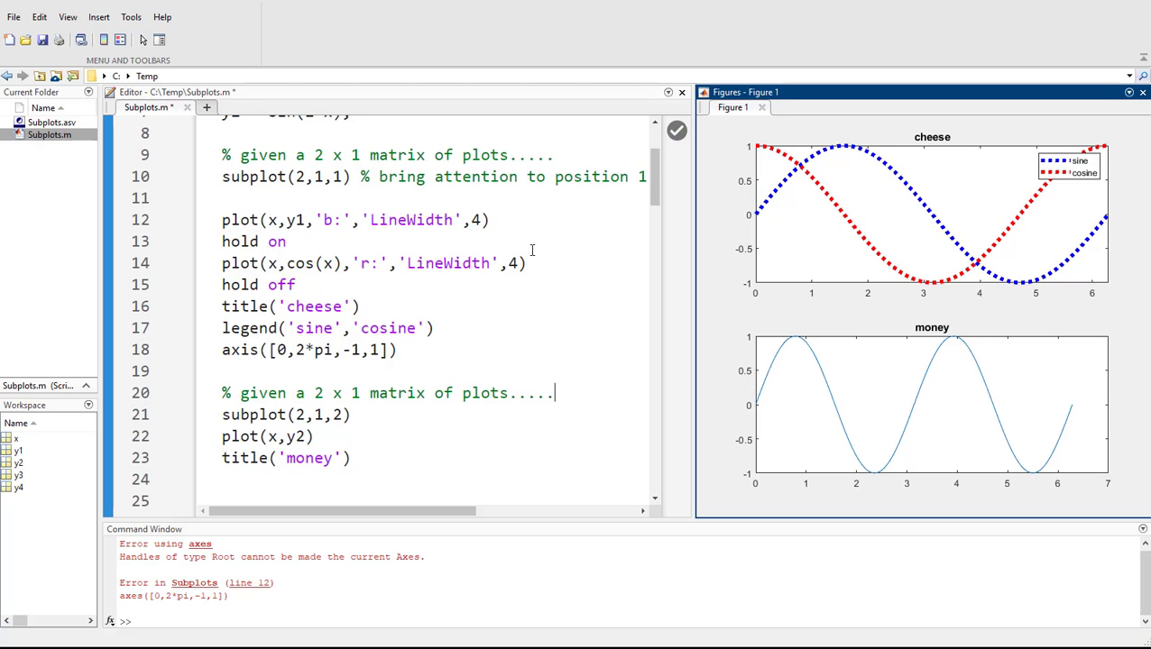
left_click(364, 180)
key("shift+End")
key("ctrl+c")
key("Down")
key("Down")
key("Down")
key("Down")
key("Down")
key("Down")
key("Down")
key("ctrl+v")
key("BackSpace")
type("2")
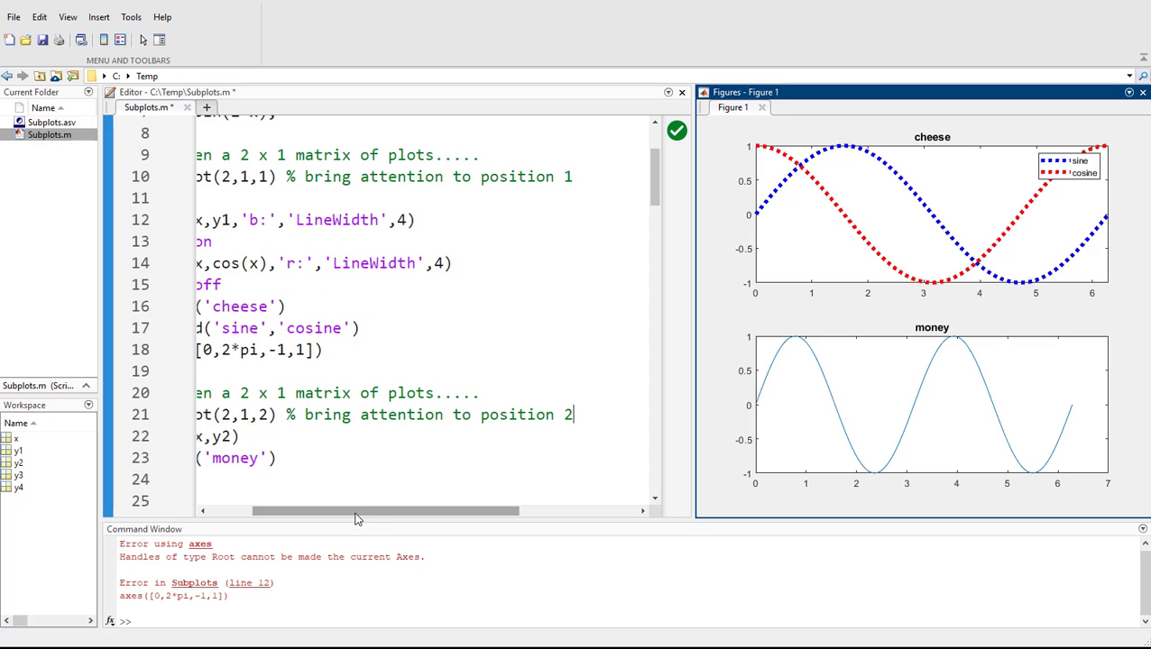
Insert clc,clear on line 4 and evaluate it.
left_click_drag(327, 512, 179, 512)
scroll(225, 163, "up", 3)
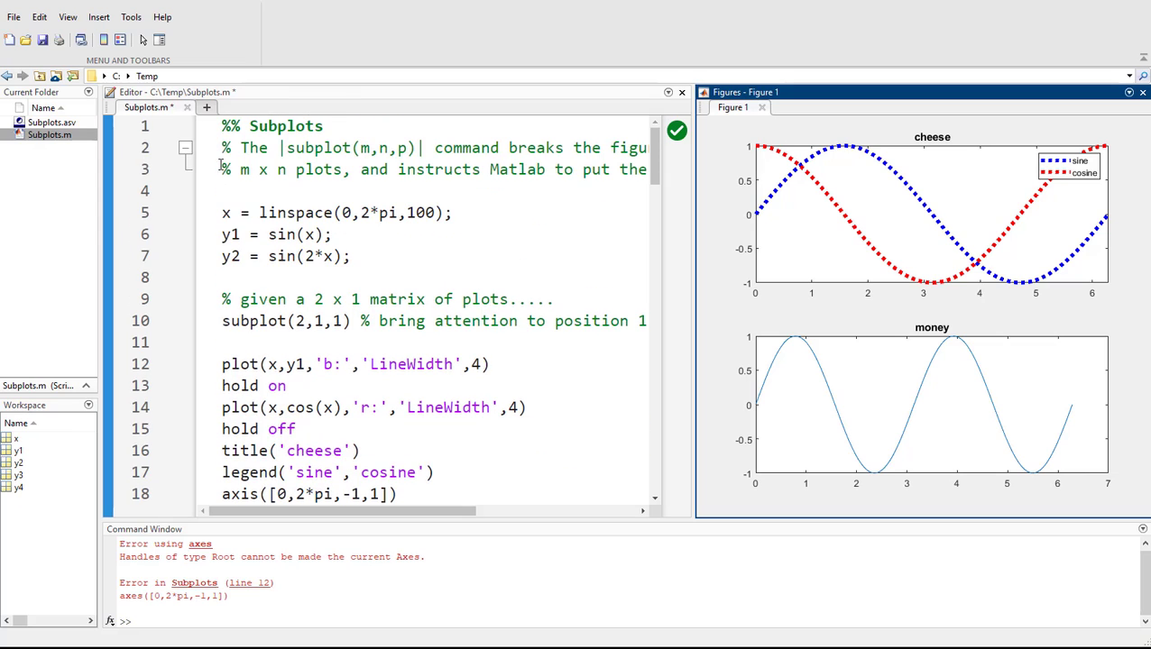
left_click(250, 193)
key("Return")
key("Up")
type("c")
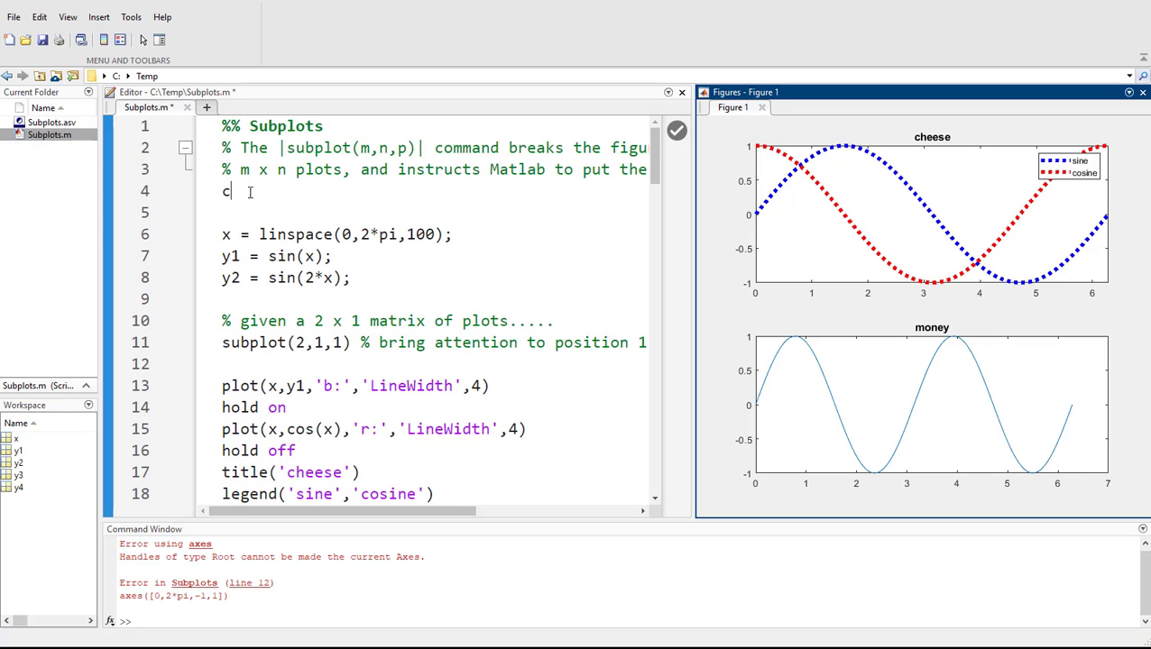
type("lc,clear")
key("ctrl+Return")
Scroll down to the section on dividing the figure vertically.
scroll(308, 256, "down", 2)
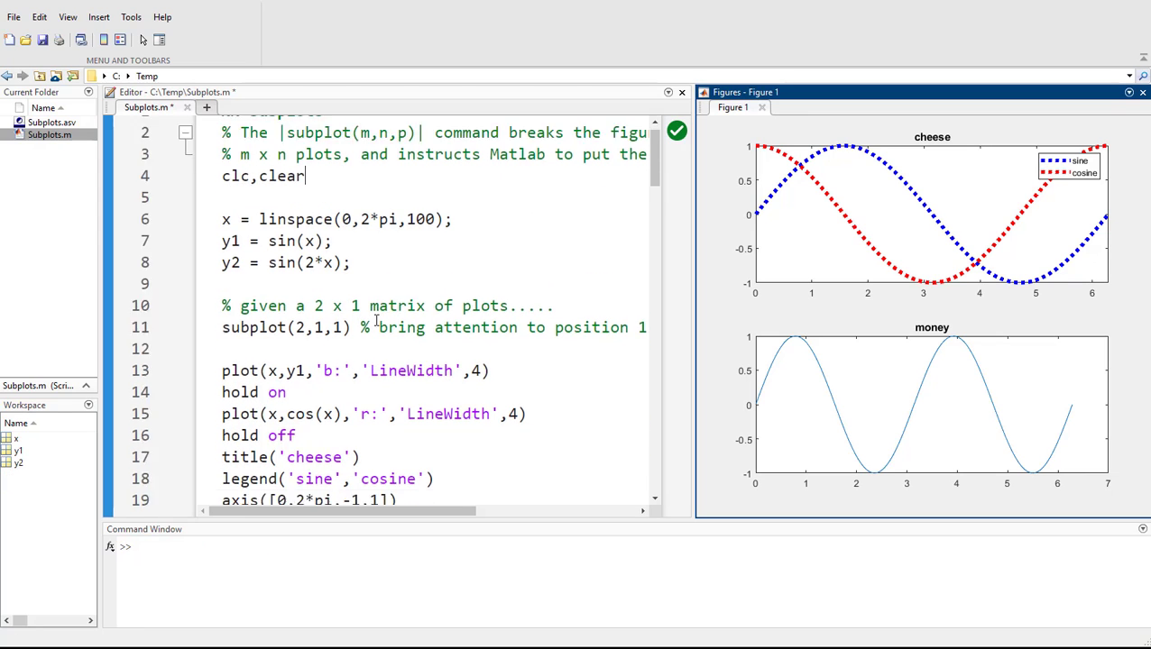
left_click(655, 499)
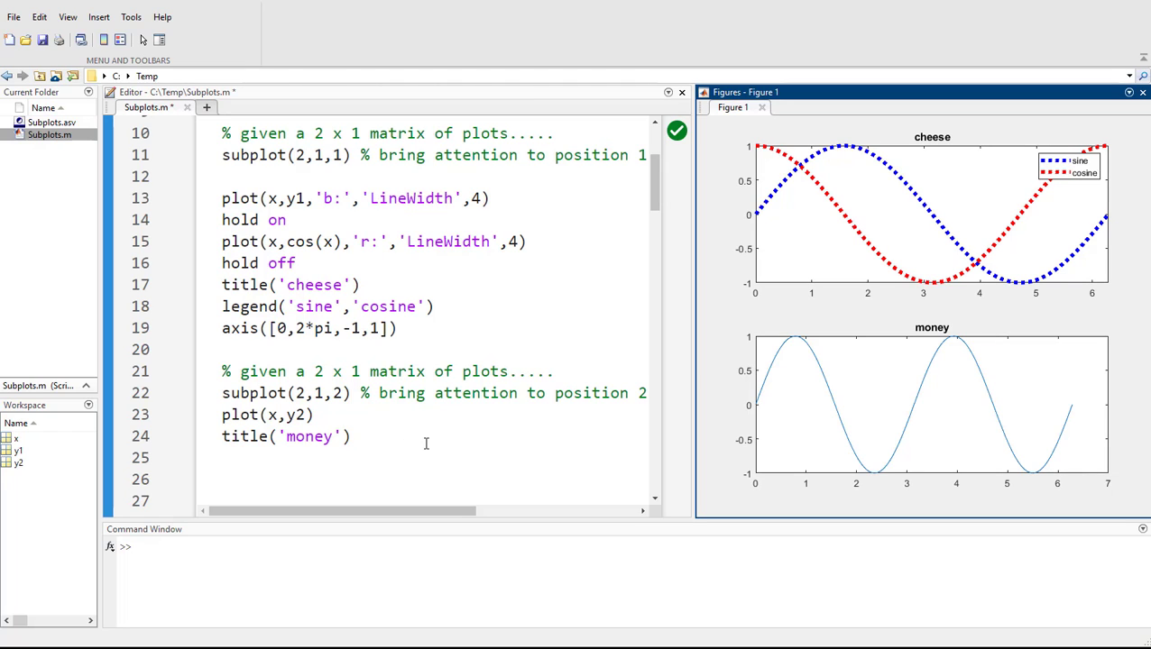
scroll(445, 374, "up", 3)
scroll(432, 362, "down", 3)
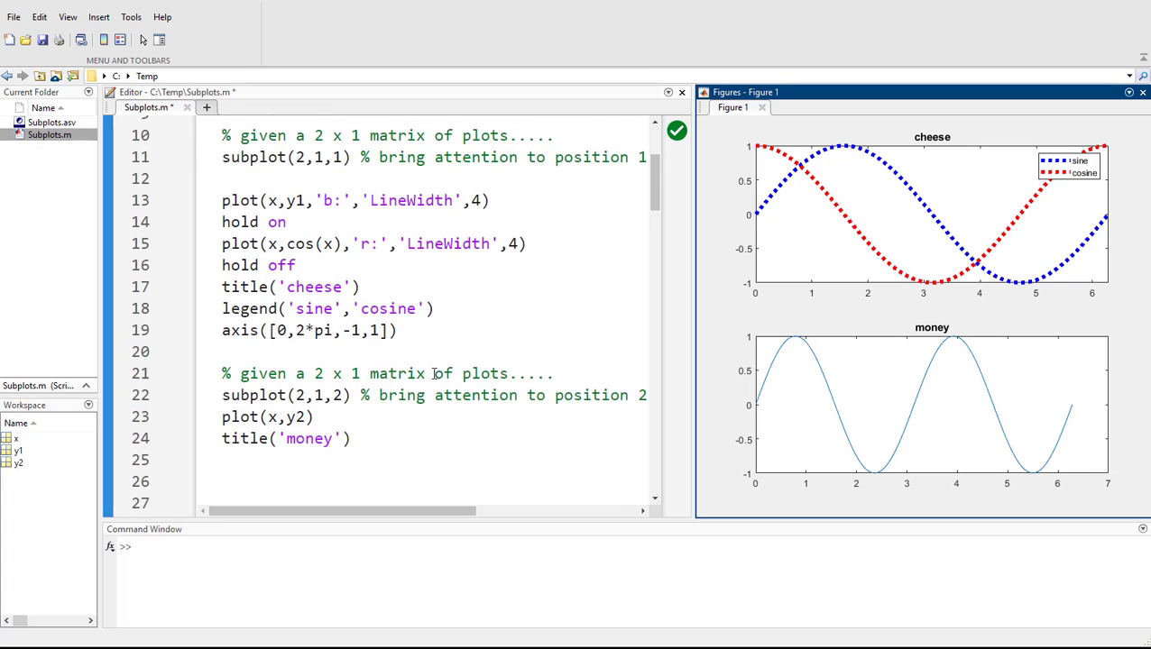
scroll(439, 401, "down", 2)
left_click_drag(441, 511, 640, 524)
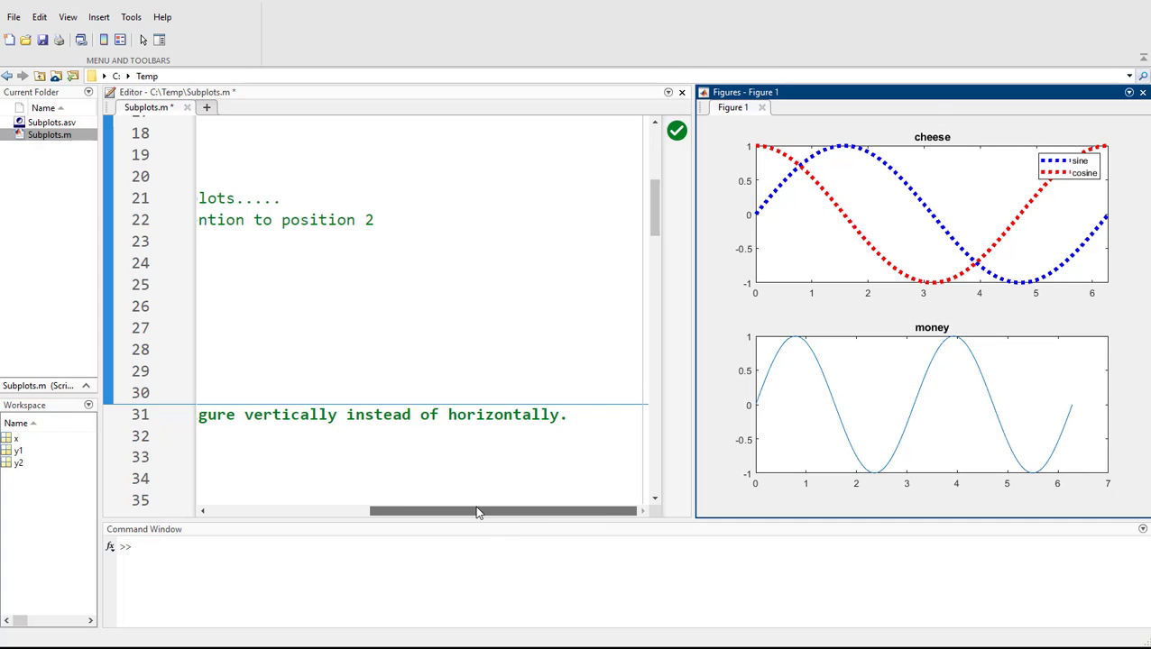
left_click_drag(507, 513, 344, 513)
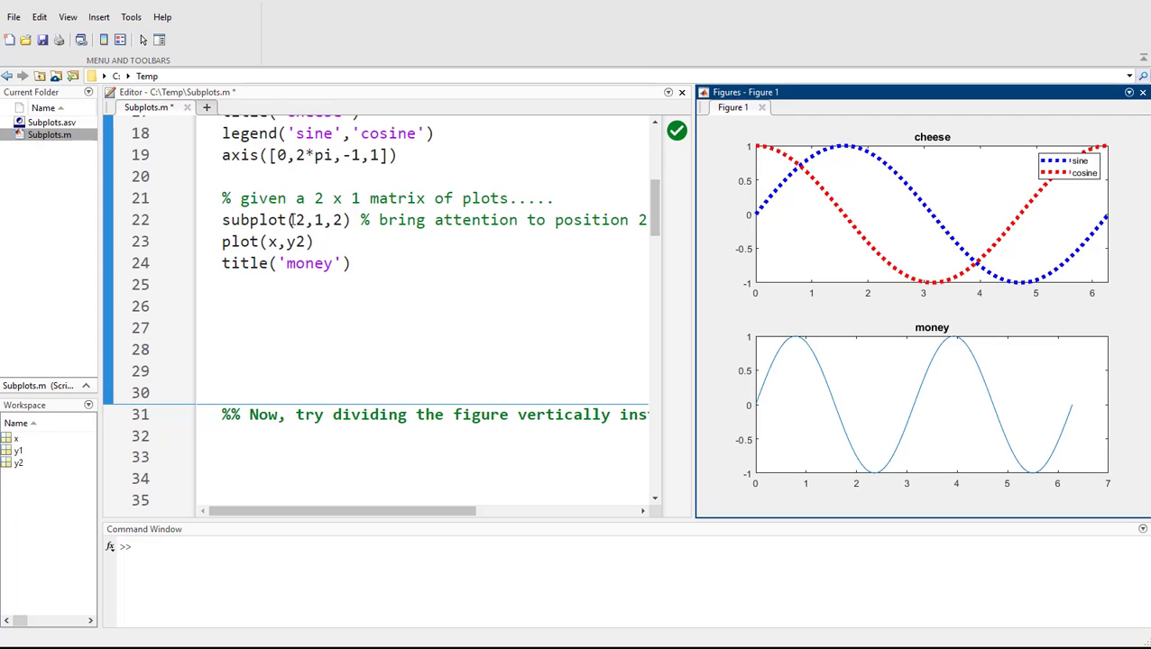
left_click_drag(294, 220, 323, 220)
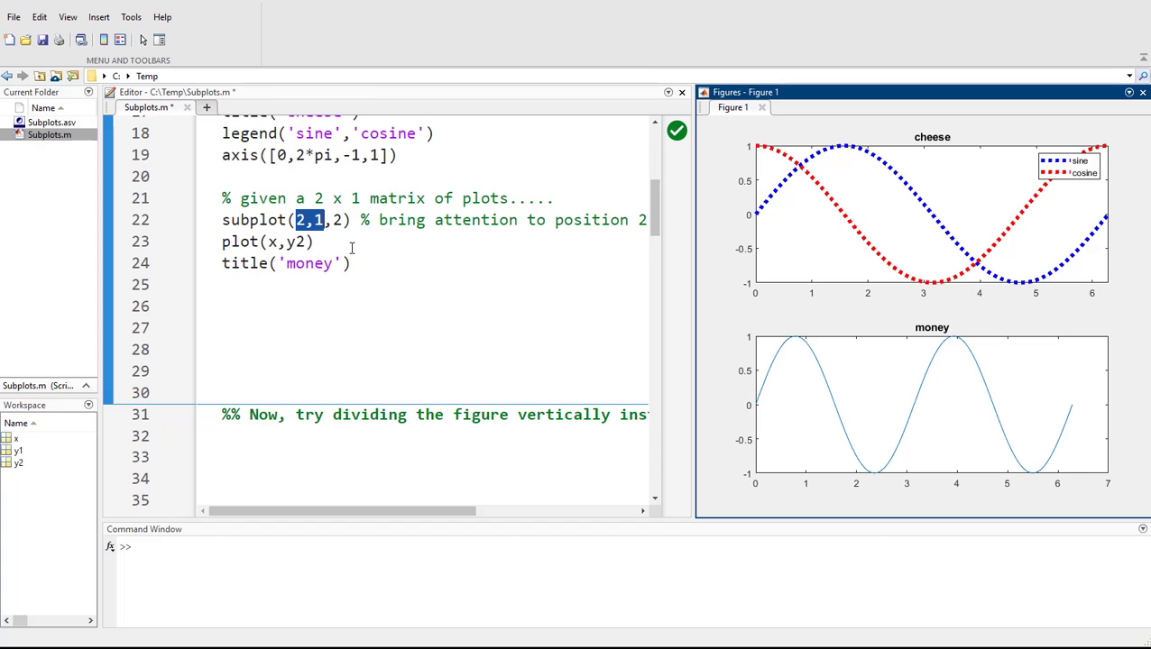
scroll(352, 256, "up", 3)
Paste a copy of the cheese-and-money plotting code under the '%% Now, try dividing the figure vertically' heading.
left_click(397, 405)
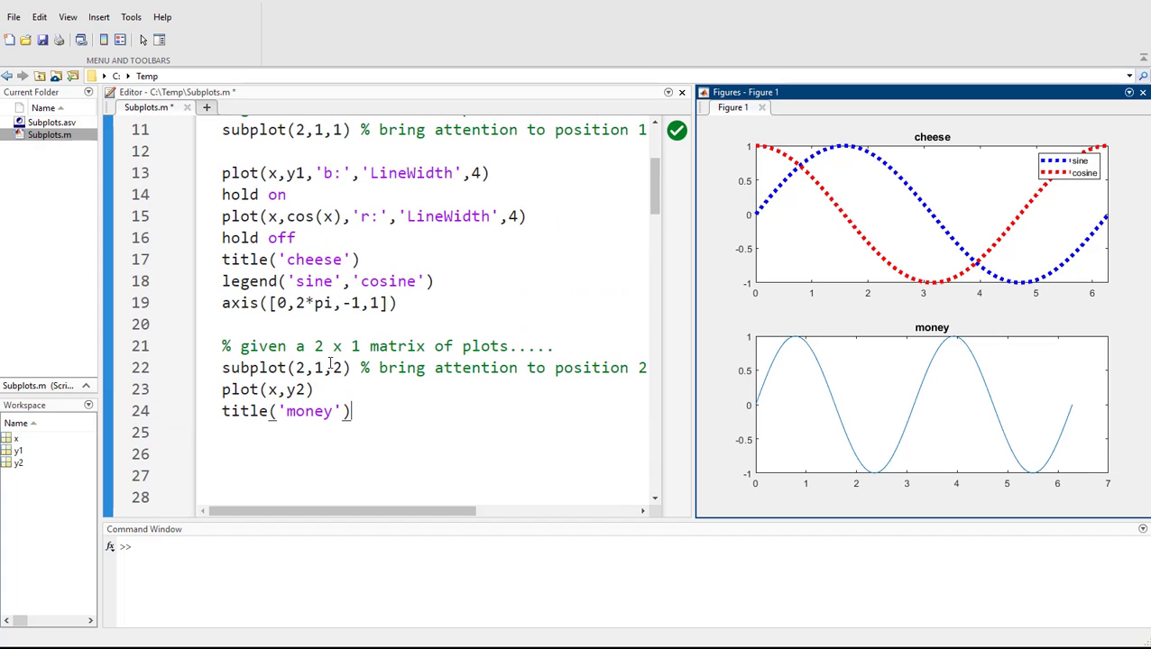
scroll(259, 233, "up", 4)
left_click(224, 194, "shift")
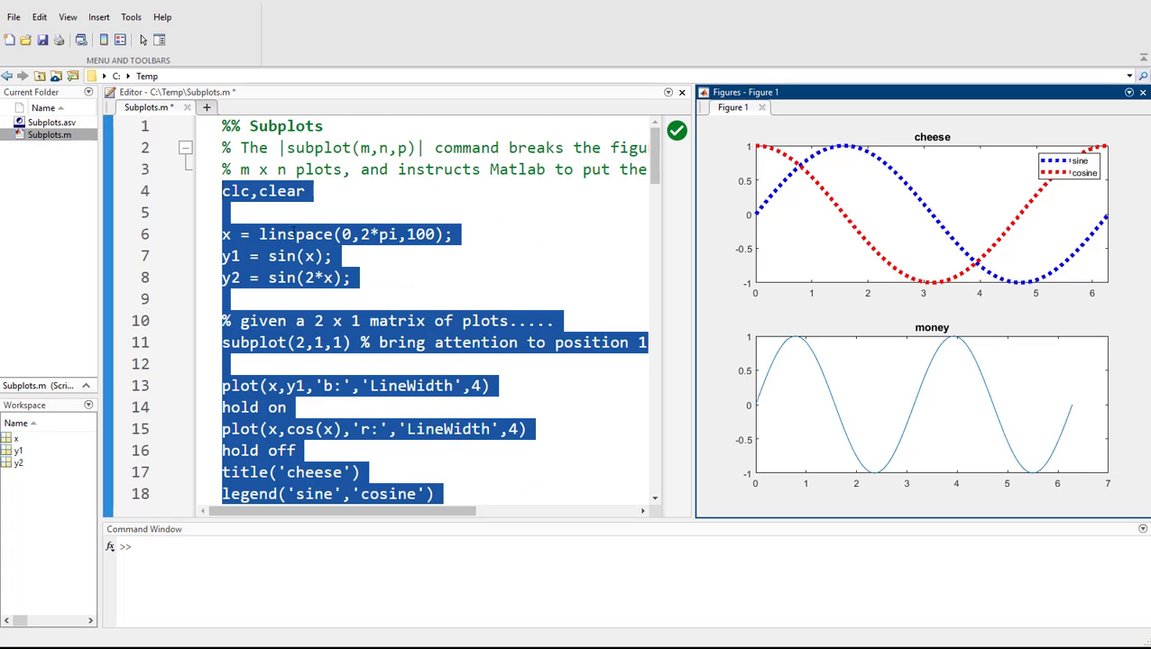
scroll(341, 278, "down", 4)
scroll(328, 325, "down", 4)
scroll(328, 326, "down", 2)
left_click(287, 315)
type("clc,clear  x = linspace(0,2*pi,100); y1 = sin(x); y2 = sin(2*x);  % given a 2 x 1 matrix of plots..... subplot(2,1,1) % bring attention to position 1  plot(x,y1,'b:','LineWidth',4) hold on plot(x,cos(x),'r:','LineWidth',4) hold off title('cheese') legend('sine','cosine') axis([0,2*pi,-1,1])  % given a 2 x 1 matrix of plots..... subplot(2,1,2) % bring attention to position 2 plot(x,y2) title('money')")
scroll(312, 311, "up", 2)
scroll(317, 289, "up", 1)
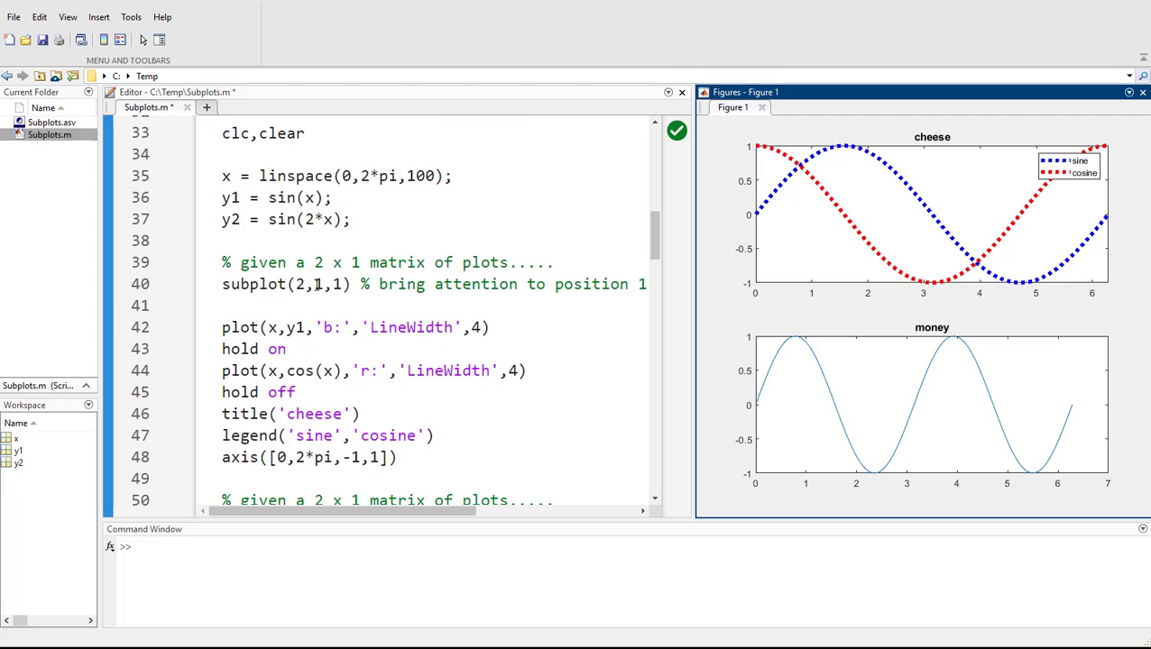
Review the copied subplot call and close the docked figure beside the script.
left_click_drag(317, 285, 298, 287)
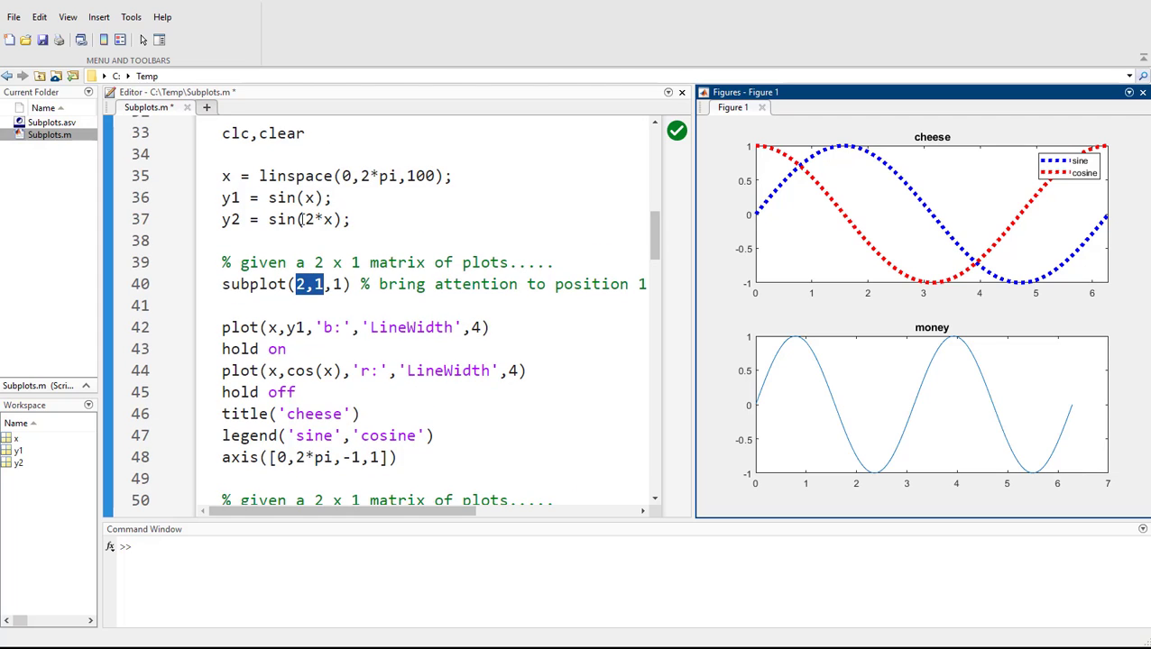
left_click(105, 40)
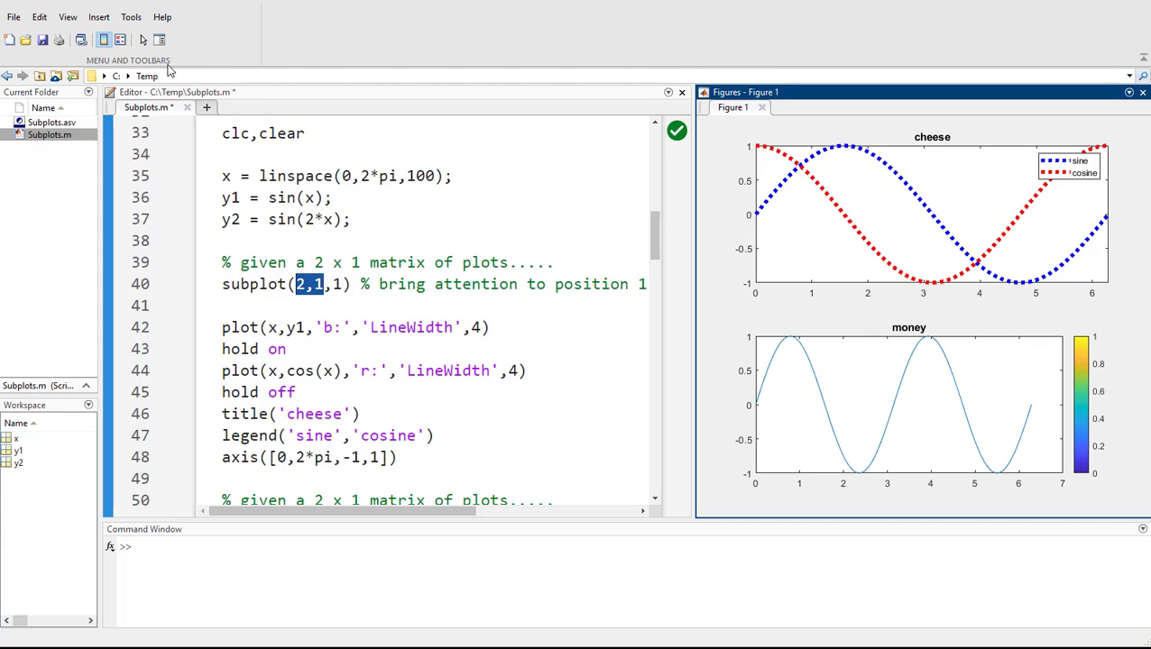
left_click(510, 242)
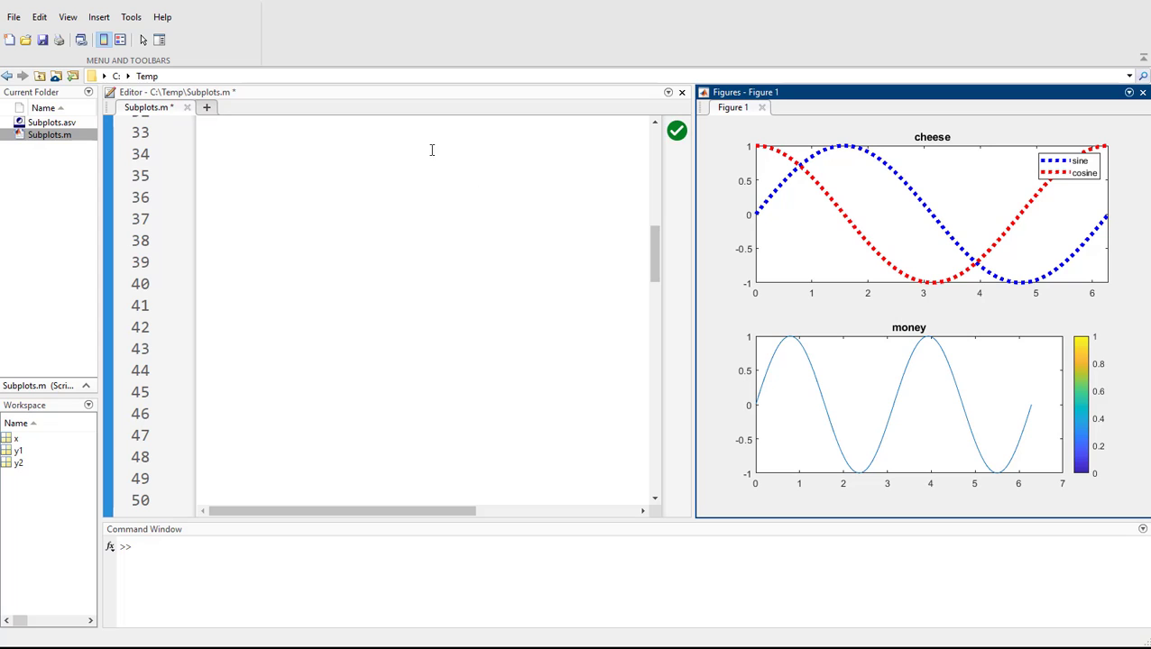
left_click(328, 153)
key("ctrl+End")
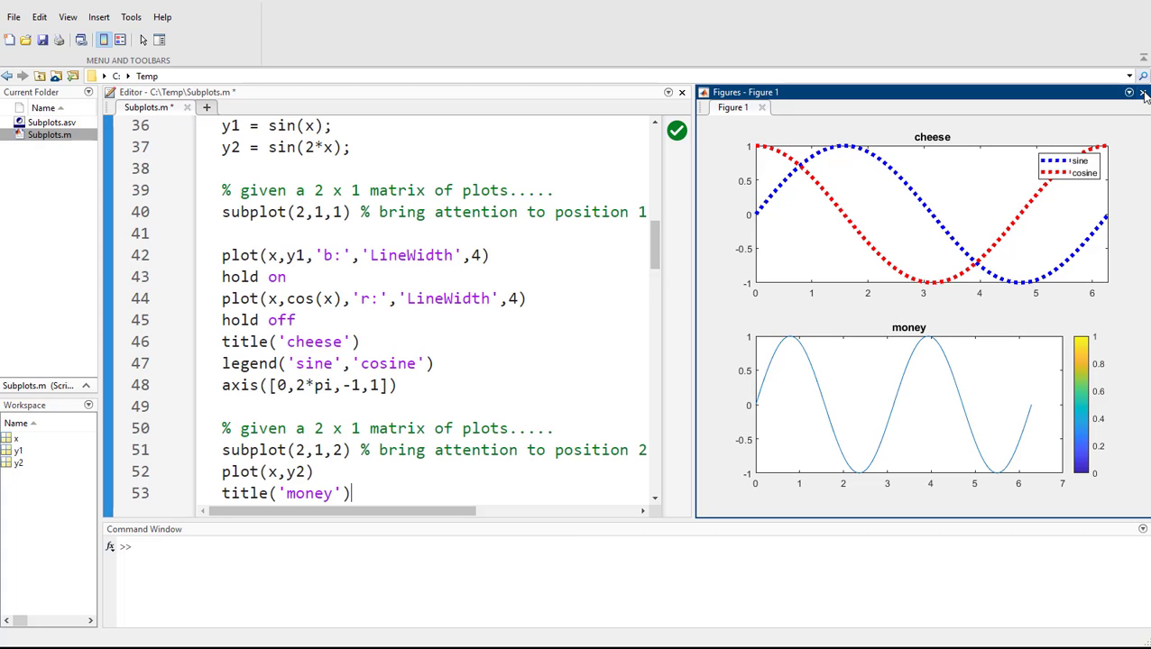
left_click(1143, 93)
Change the first copied call from subplot(2,1,1) to subplot(1,2,1).
scroll(333, 329, "up", 1)
scroll(333, 330, "up", 4)
scroll(333, 329, "down", 3)
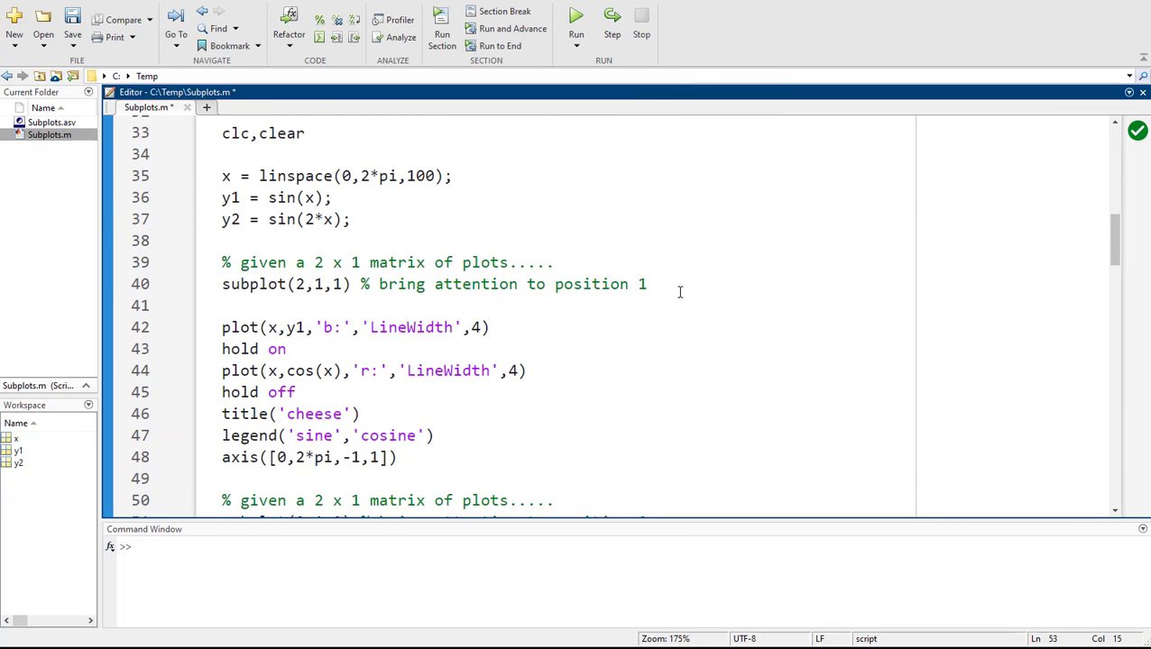
left_click_drag(648, 284, 593, 284)
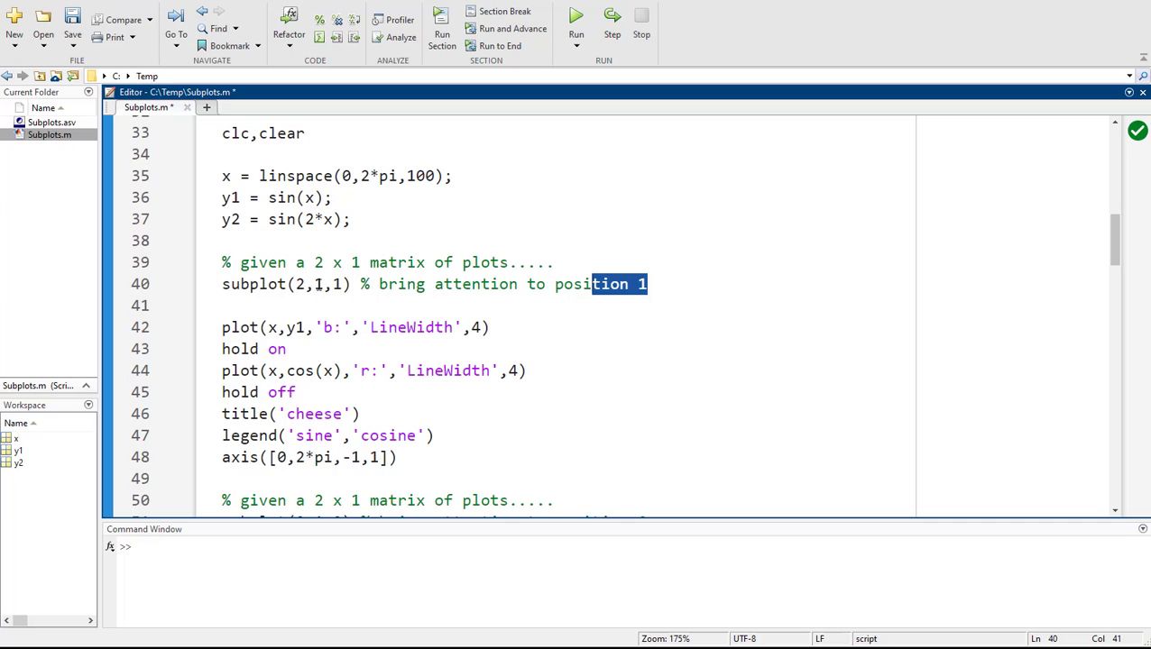
left_click_drag(296, 284, 324, 284)
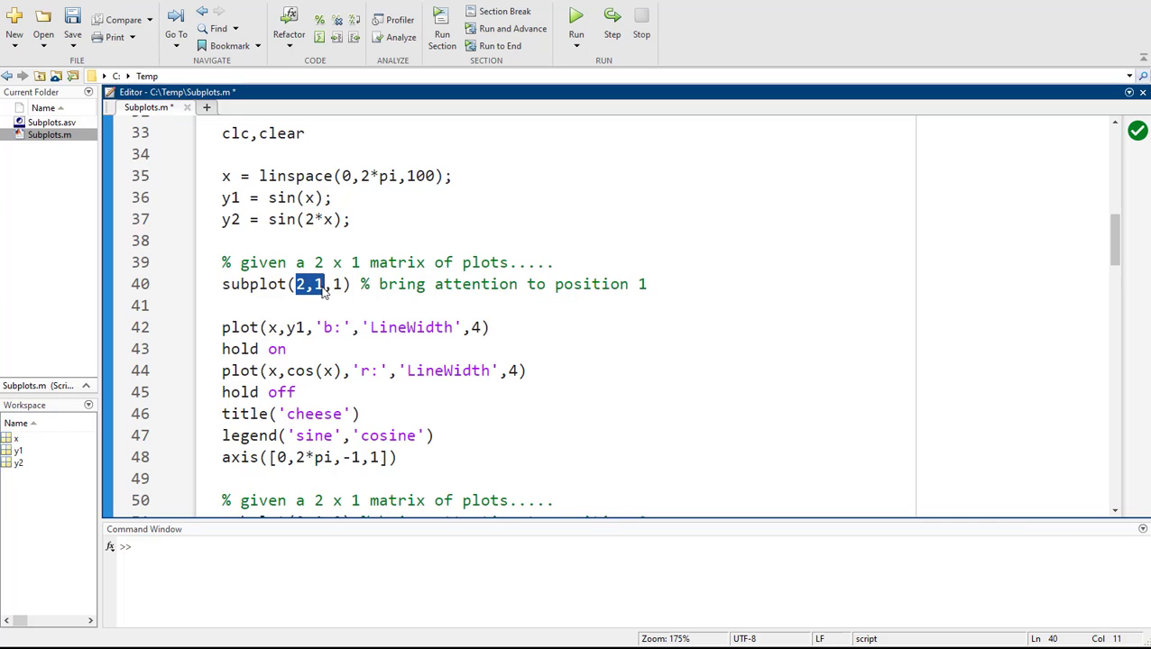
type("1,2")
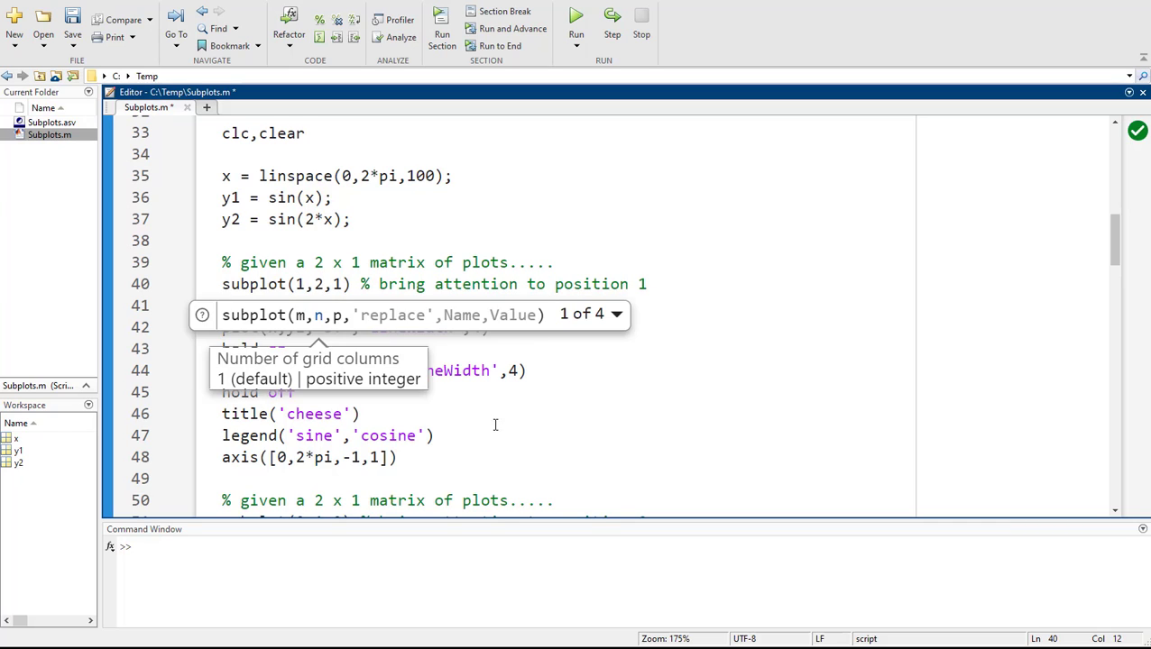
Change the second call to subplot(1,2,2) and its comment to '1 x 2'.
scroll(424, 397, "down", 1)
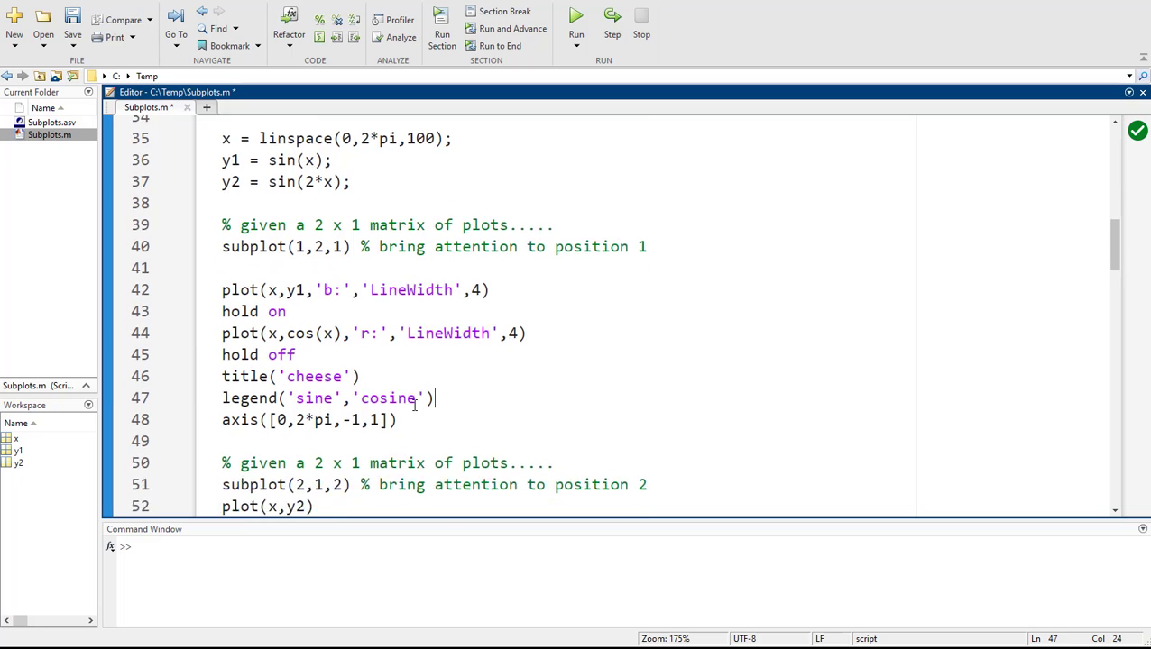
scroll(379, 375, "down", 1)
left_click(292, 378)
key("shift+Right")
type("1")
key("Right")
key("shift+Right")
type("2")
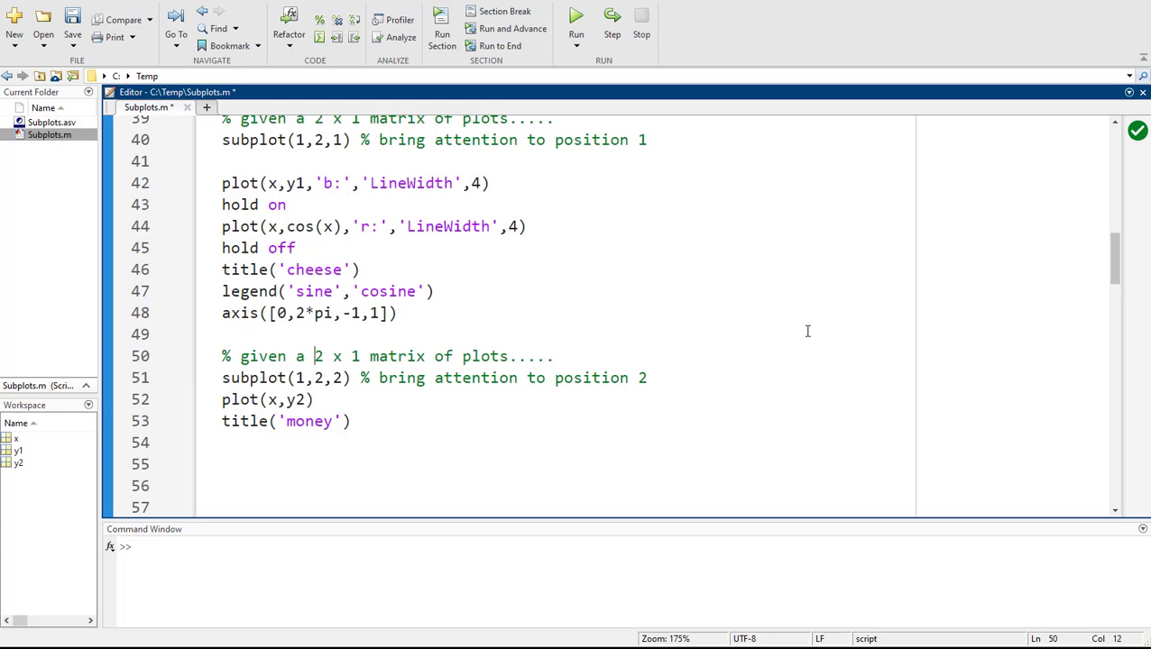
key("BackSpace")
type("1")
key("Right")
key("Right")
key("Right")
key("shift+Right")
type("2")
Update the first subplot's '2 x 1' comment to '1 x 2'.
scroll(592, 357, "up", 1)
scroll(591, 357, "up", 2)
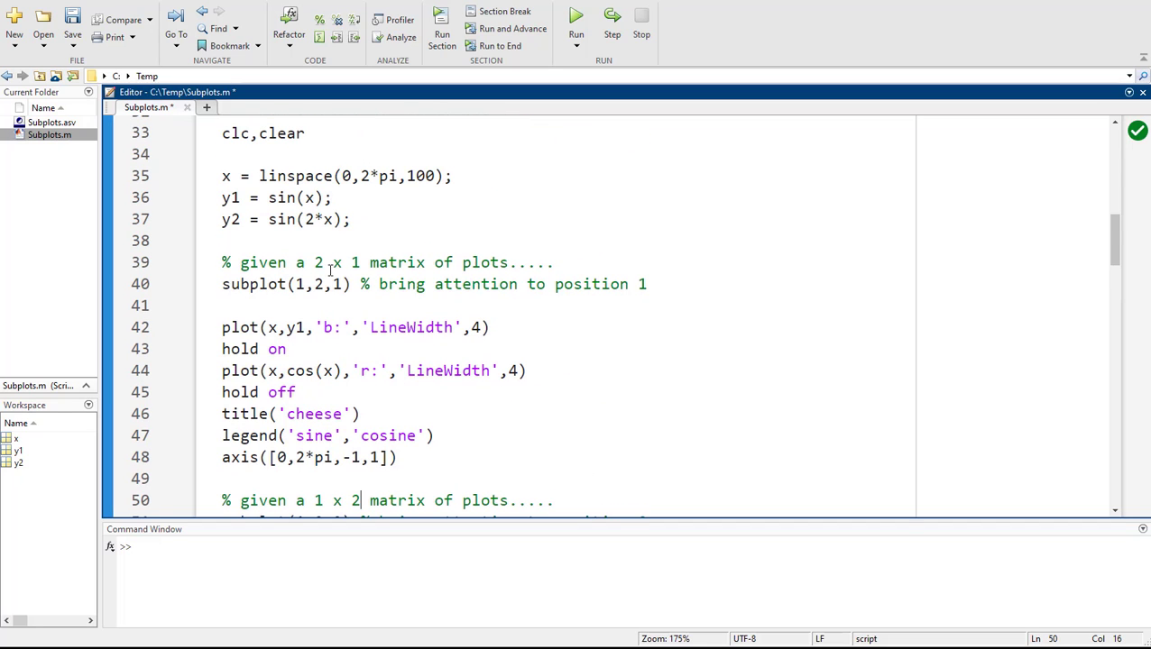
double_click(319, 262)
type("1")
double_click(354, 263)
type("2")
scroll(380, 273, "down", 4)
scroll(311, 306, "down", 1)
scroll(522, 249, "up", 2)
scroll(522, 252, "up", 2)
scroll(524, 255, "up", 1)
left_click(512, 203)
Run the vertical-split section to view cheese and money side by side, dock the figure, then close it.
key("F5")
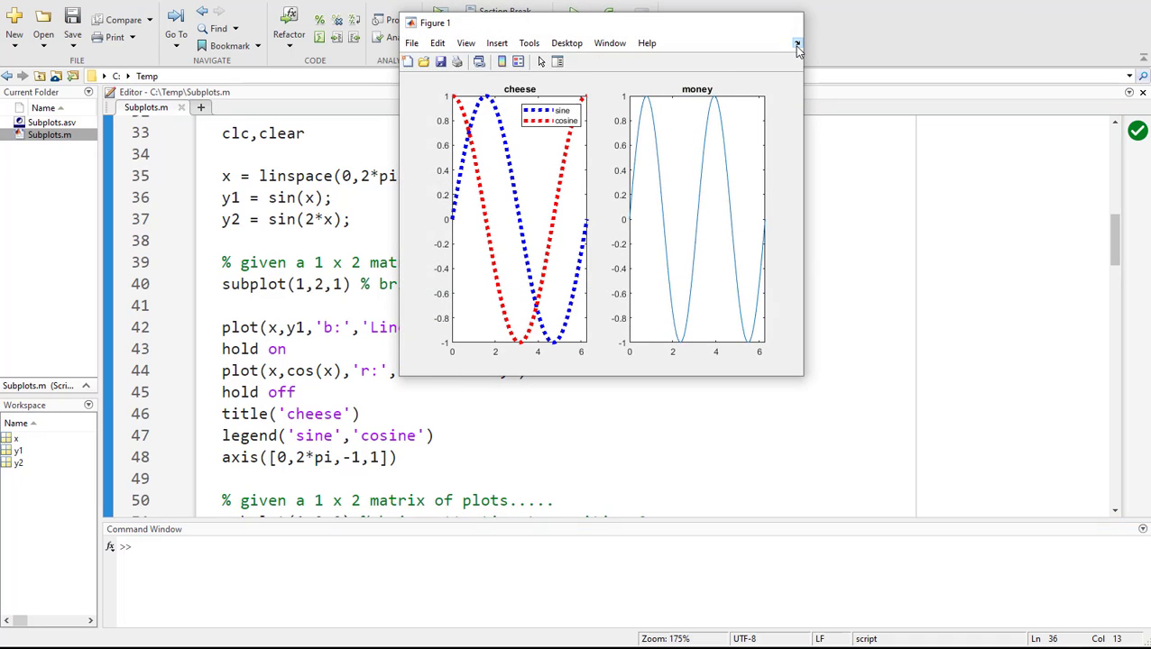
left_click(798, 44)
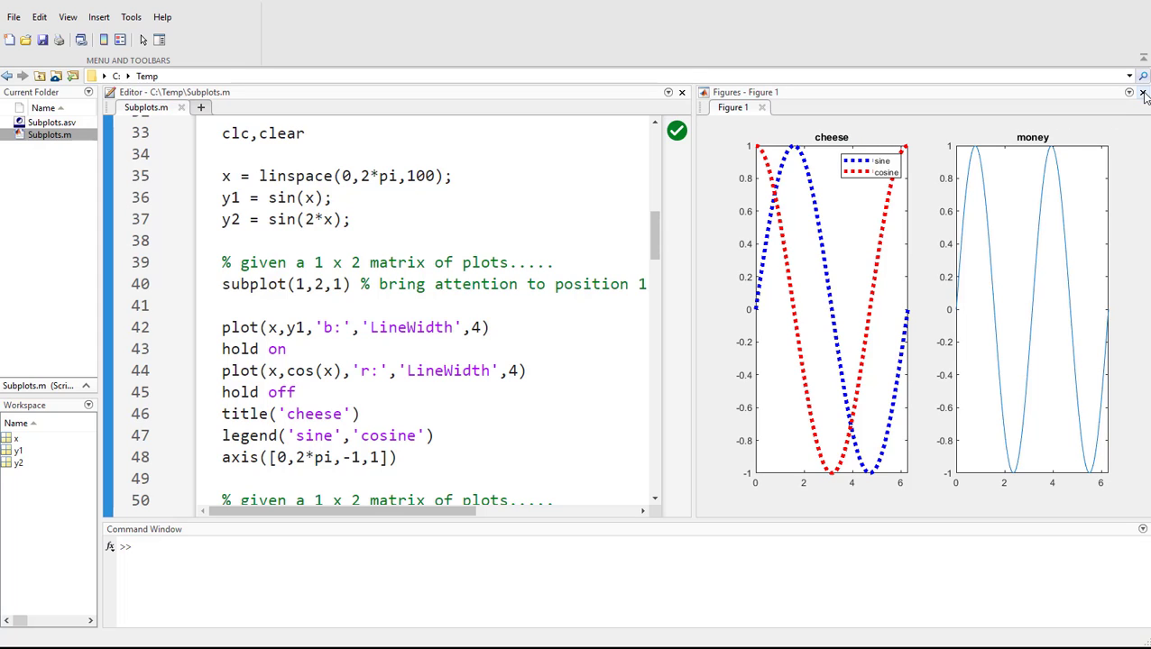
left_click(1142, 94)
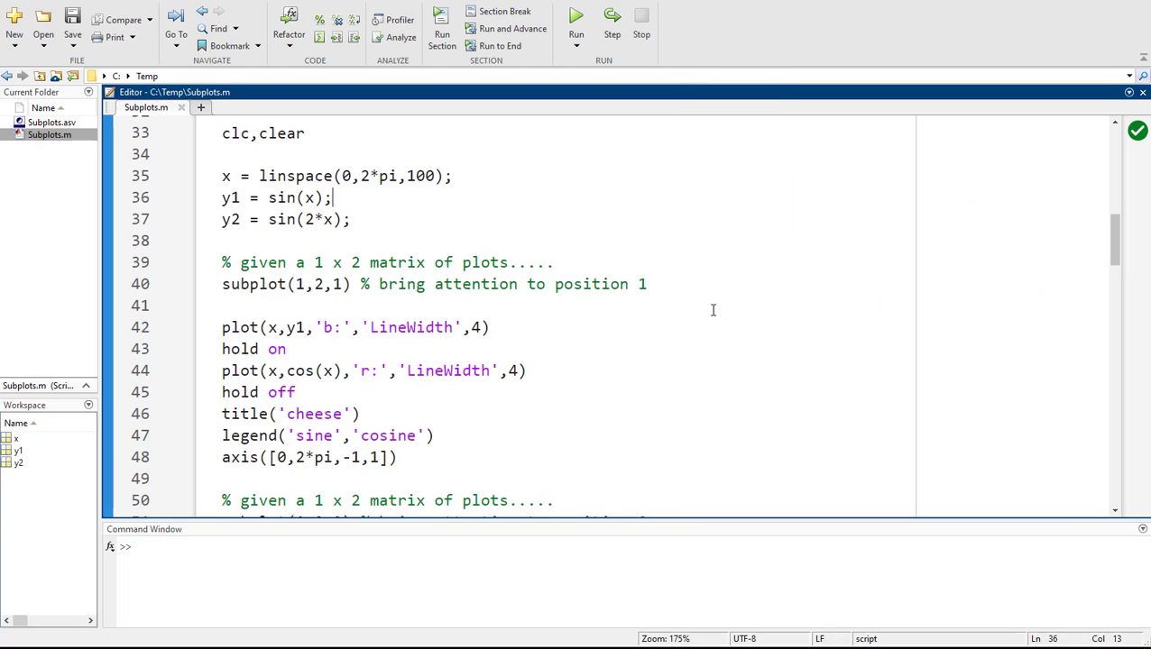
scroll(722, 315, "down", 4)
scroll(722, 315, "down", 2)
scroll(723, 315, "down", 3)
scroll(723, 315, "down", 1)
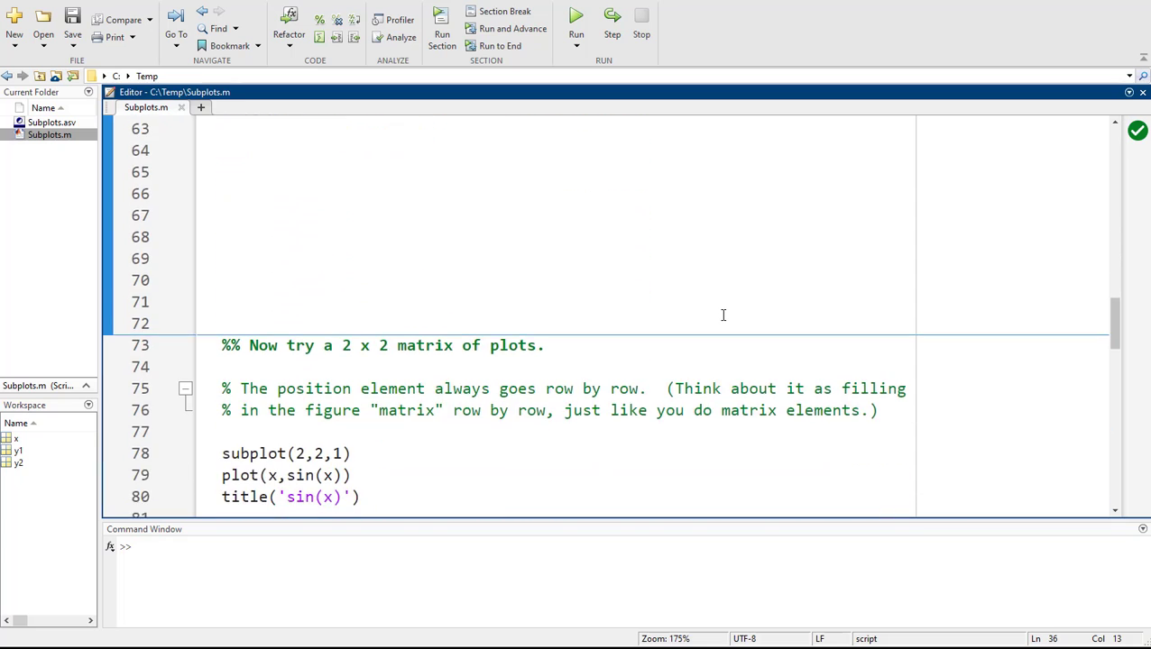
scroll(723, 315, "down", 2)
scroll(723, 314, "down", 1)
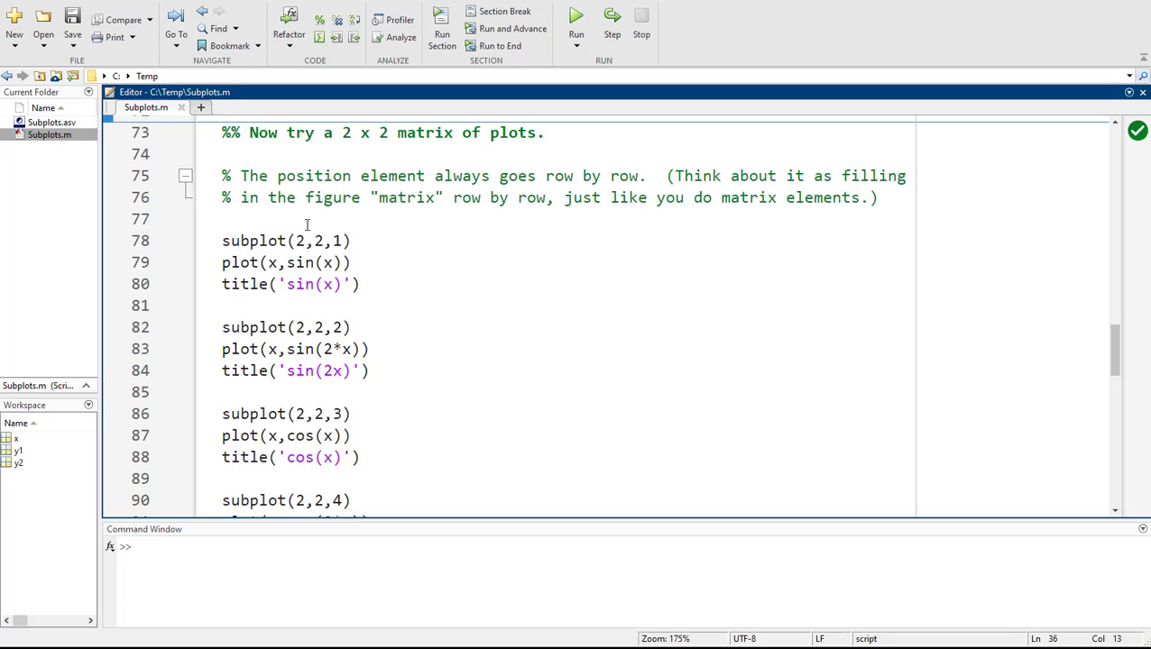
left_click_drag(297, 241, 323, 241)
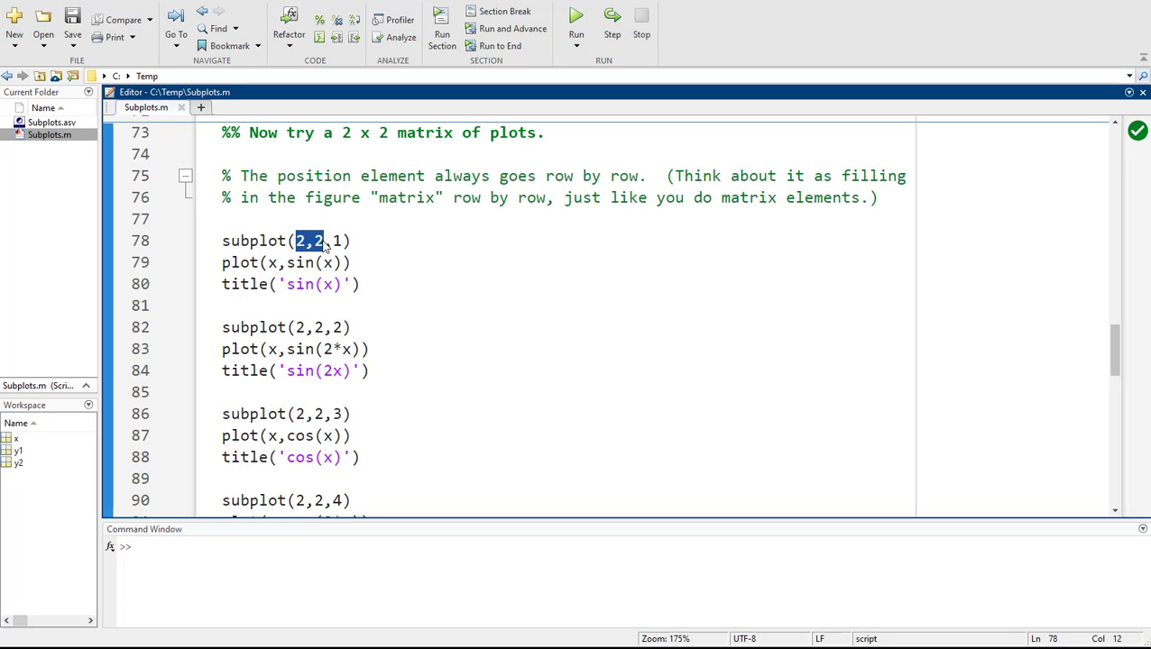
left_click(339, 241)
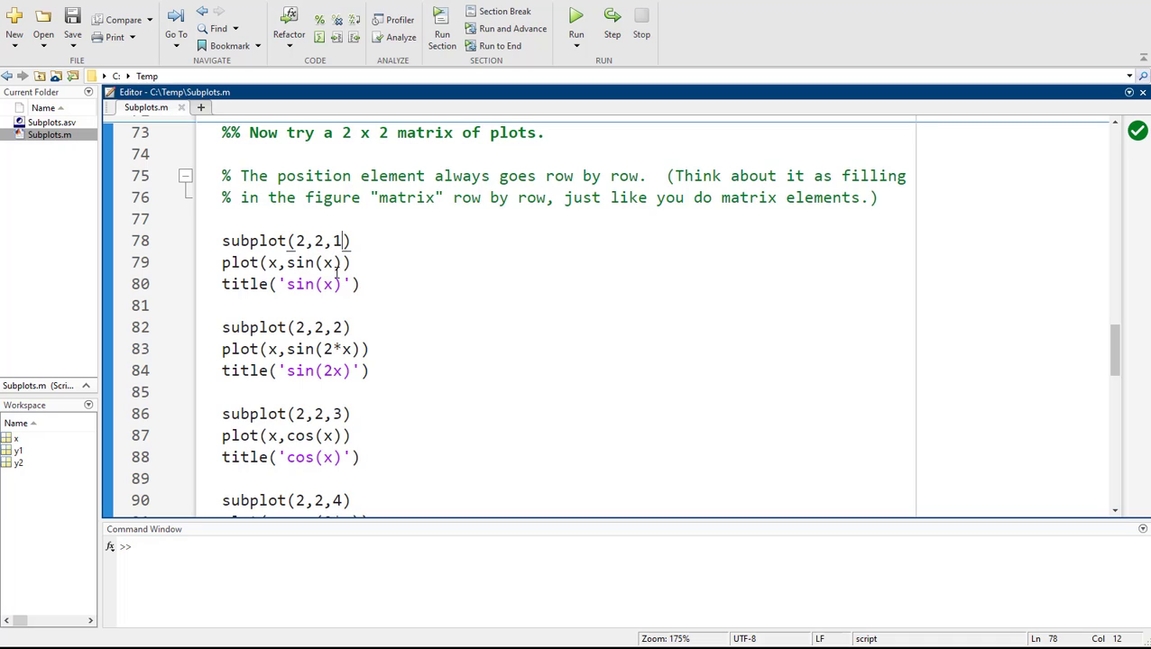
left_click(346, 330)
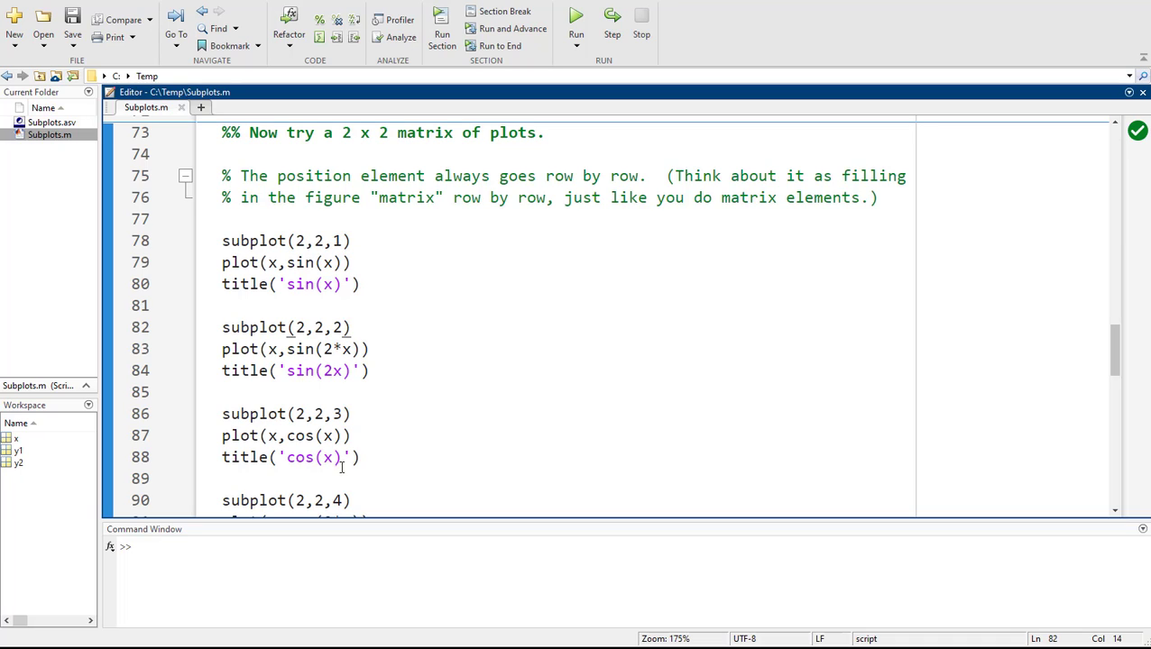
left_click(333, 415)
left_click_drag(286, 436, 323, 438)
left_click_drag(343, 435, 287, 435)
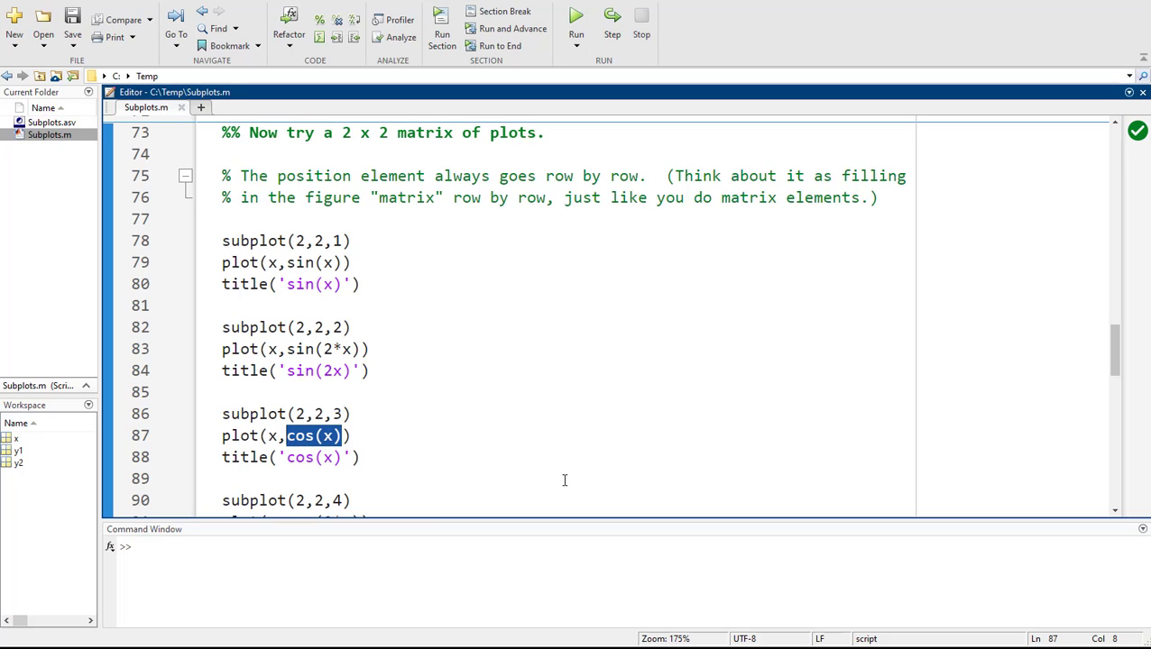
left_click(379, 470)
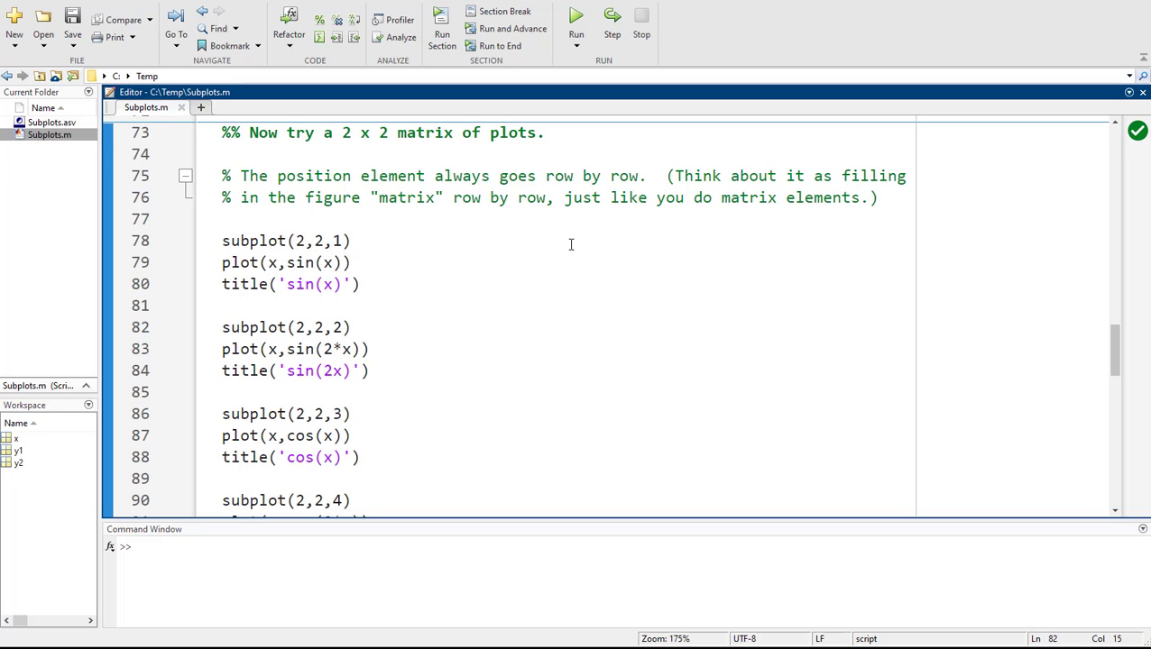
Run the script and dock the 2x2 sin(x), sin(2x), cos(x), cos(2x) figure beside the code.
key("ctrl+Return")
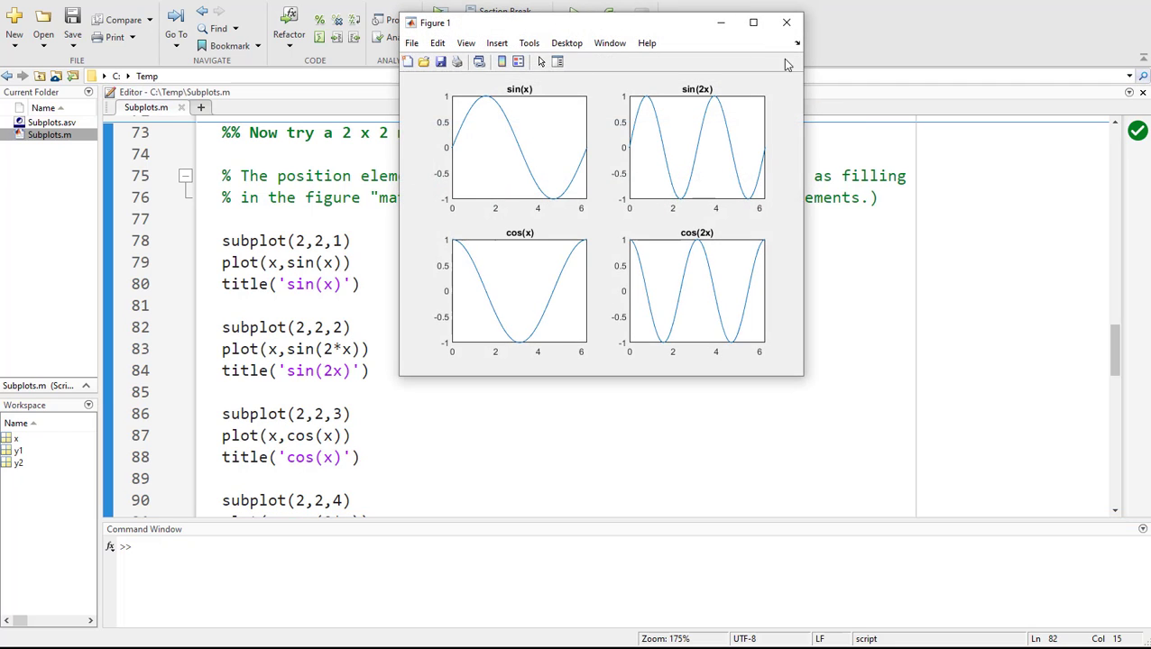
left_click(797, 44)
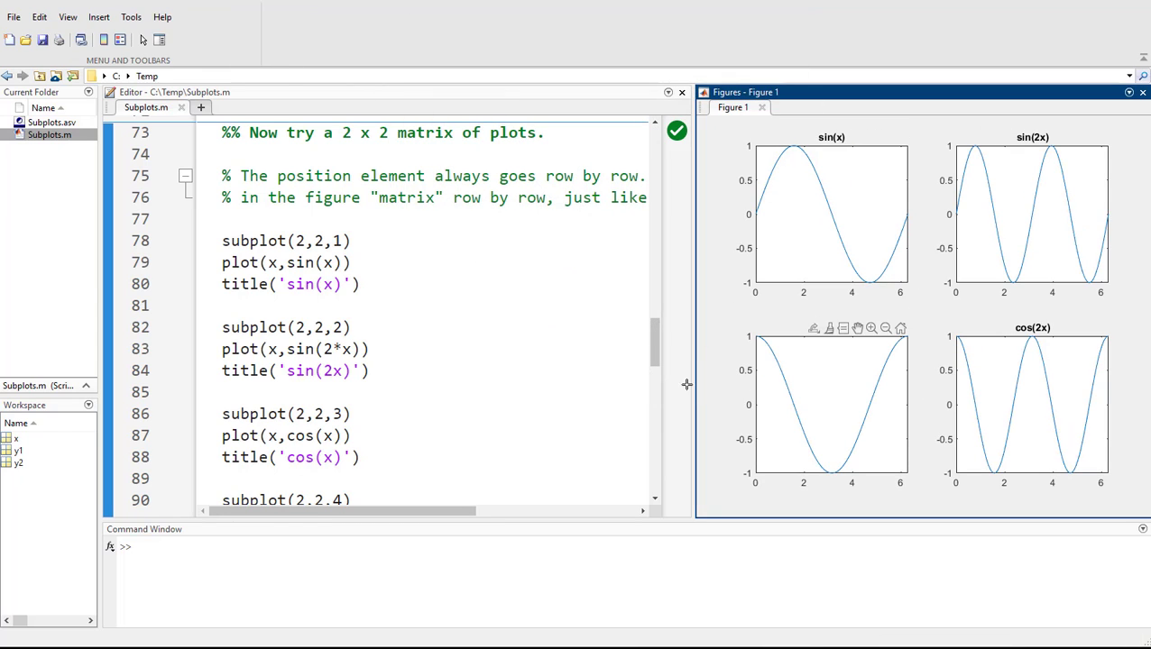
left_click(379, 372)
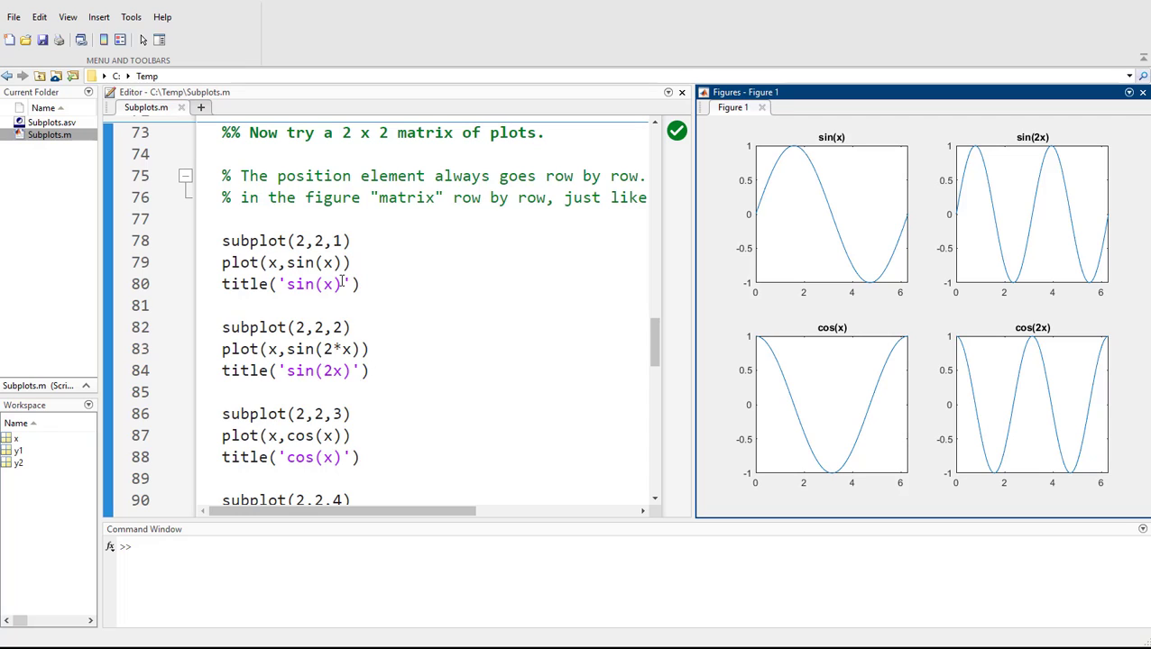
left_click(352, 241)
scroll(377, 437, "down", 1)
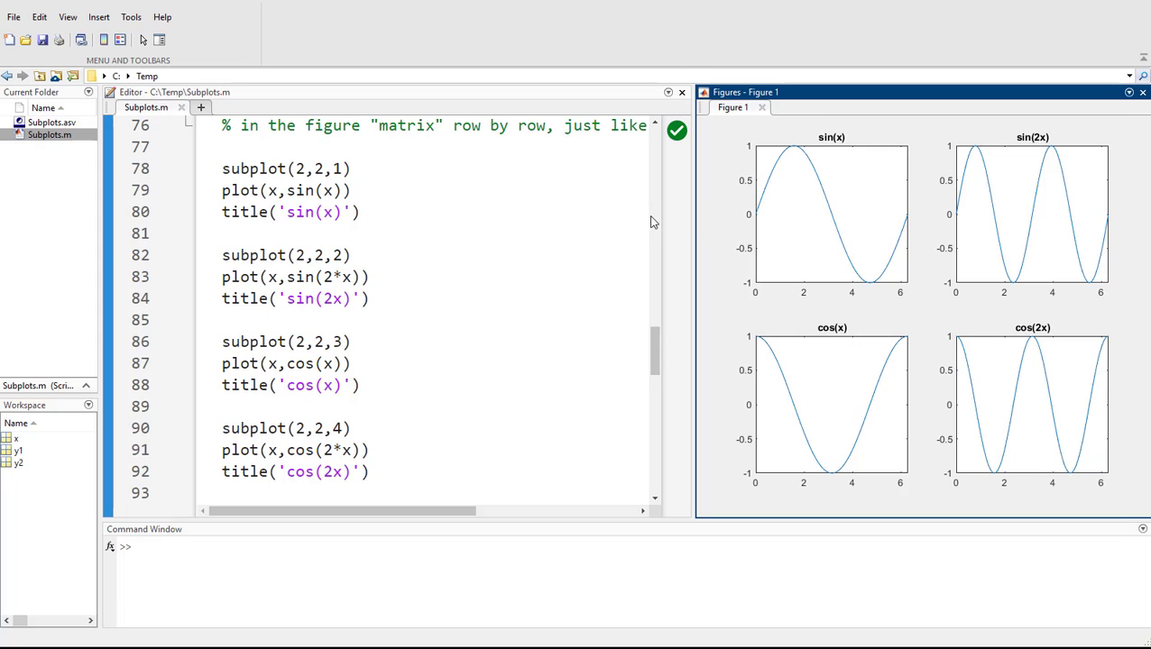
Add the comment '% if I had a 3 x 4 subplot' above subplot(2,2,1).
left_click(443, 164)
left_click(405, 154)
key("Return")
key("Up")
type("%  ")
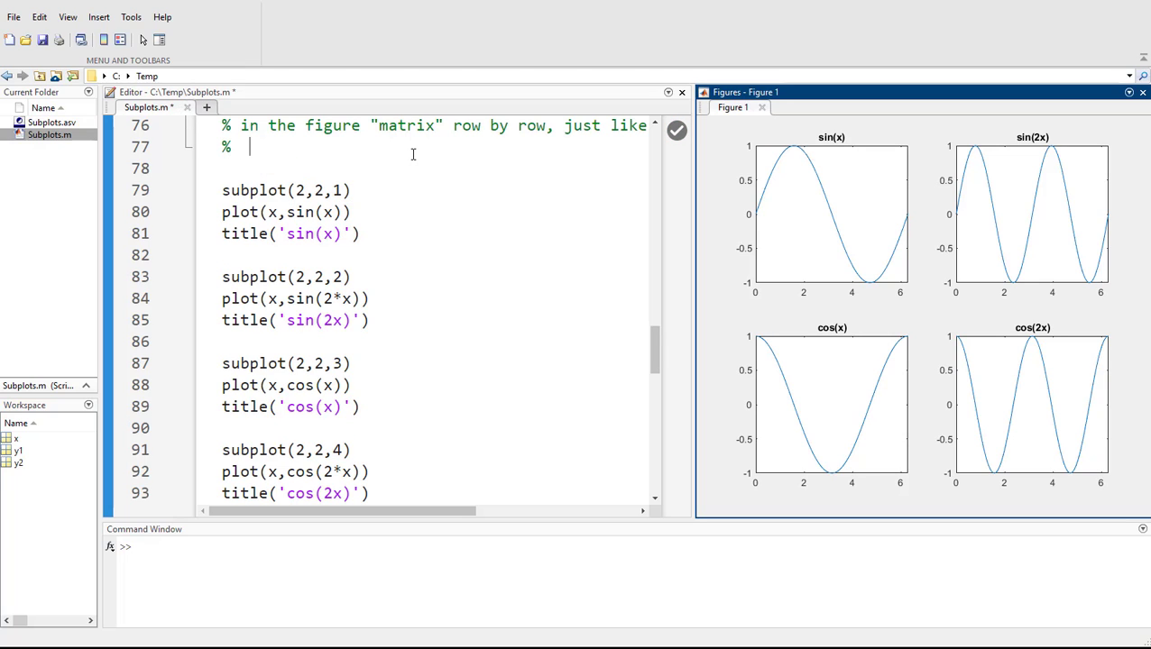
type("p")
type(":")
key("BackSpace")
key("BackSpace")
type("1")
key("shift+Home")
key("Return")
key("Return")
key("Return")
key("Return")
key("Return")
type("% if I had a 3 x 4sub plot")
key("BackSpace")
key("BackSpace")
key("BackSpace")
key("BackSpace")
key("BackSpace")
type("plot")
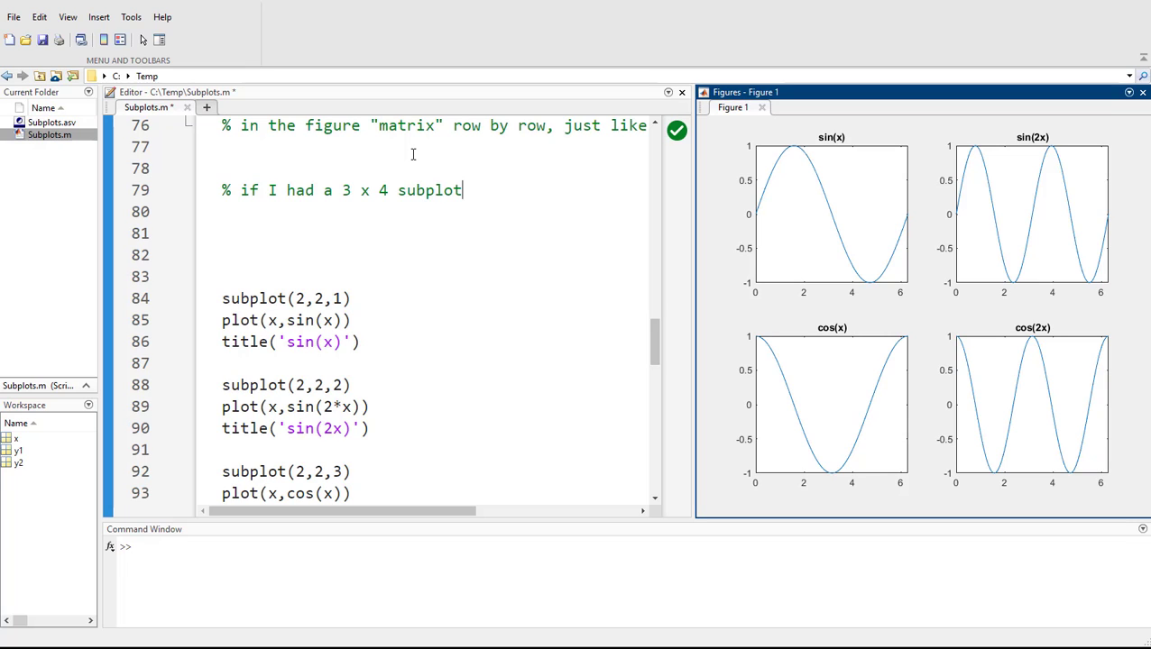
key("Return")
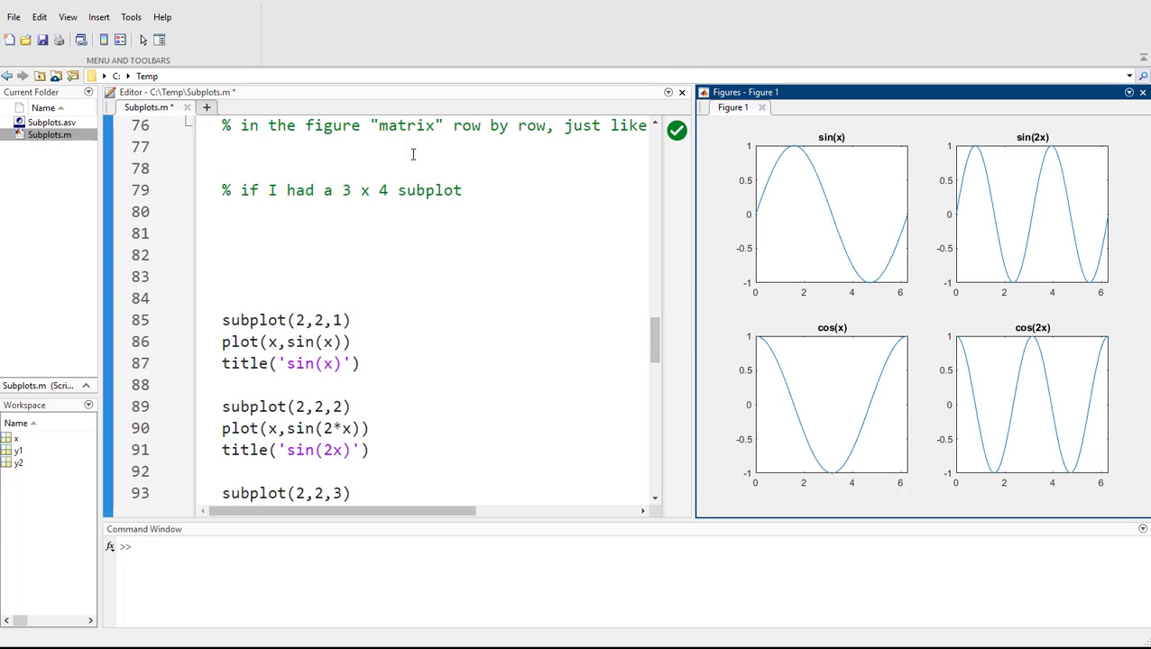
Add comments listing the position numbers for the 1st, 2nd and 3rd rows.
type("1s")
key("Home")
type("%")
key("End")
type("1st row: p = 1, 2, 3, 4")
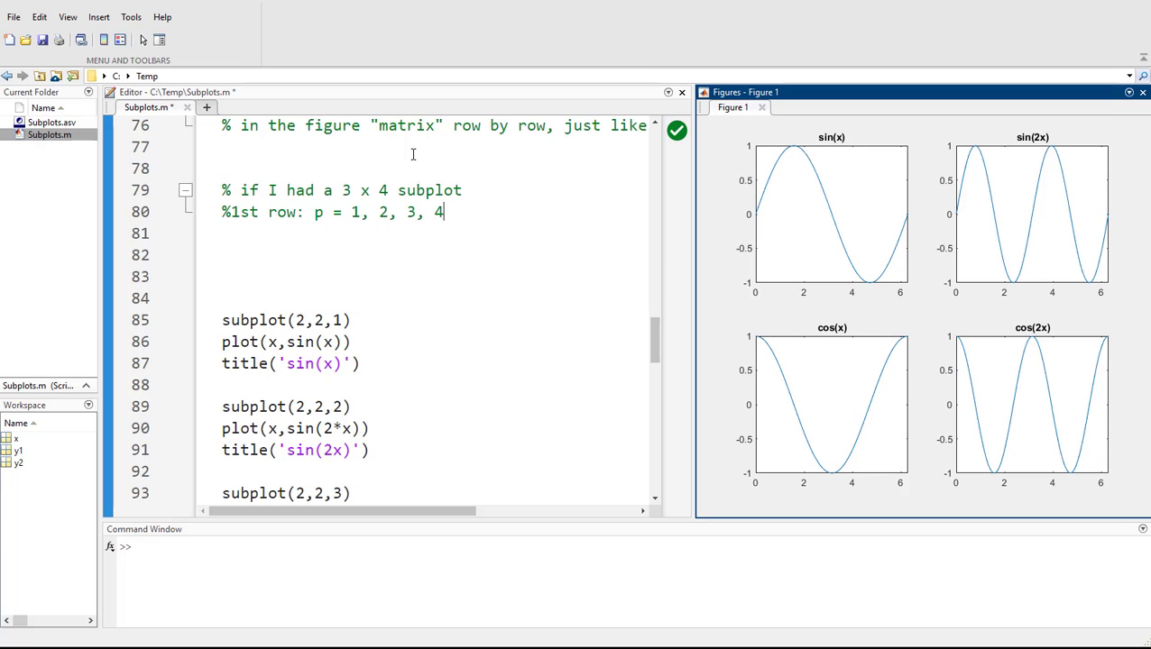
key("Return")
type("$")
key("BackSpace")
type("%2nd row: p = 4, 5, 6, 7")
key("Return")
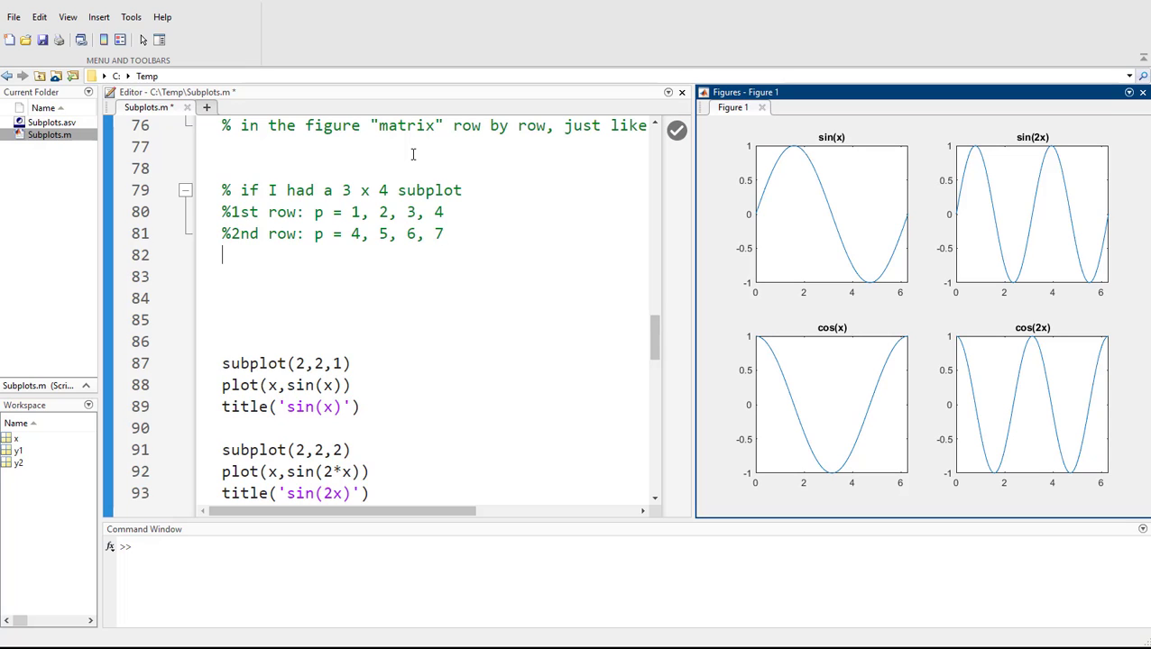
type("%")
type("3rd")
type(" now")
key("BackSpace")
type("rwo")
key("BackSpace")
key("BackSpace")
type("ow: p = 8, 9, 10,")
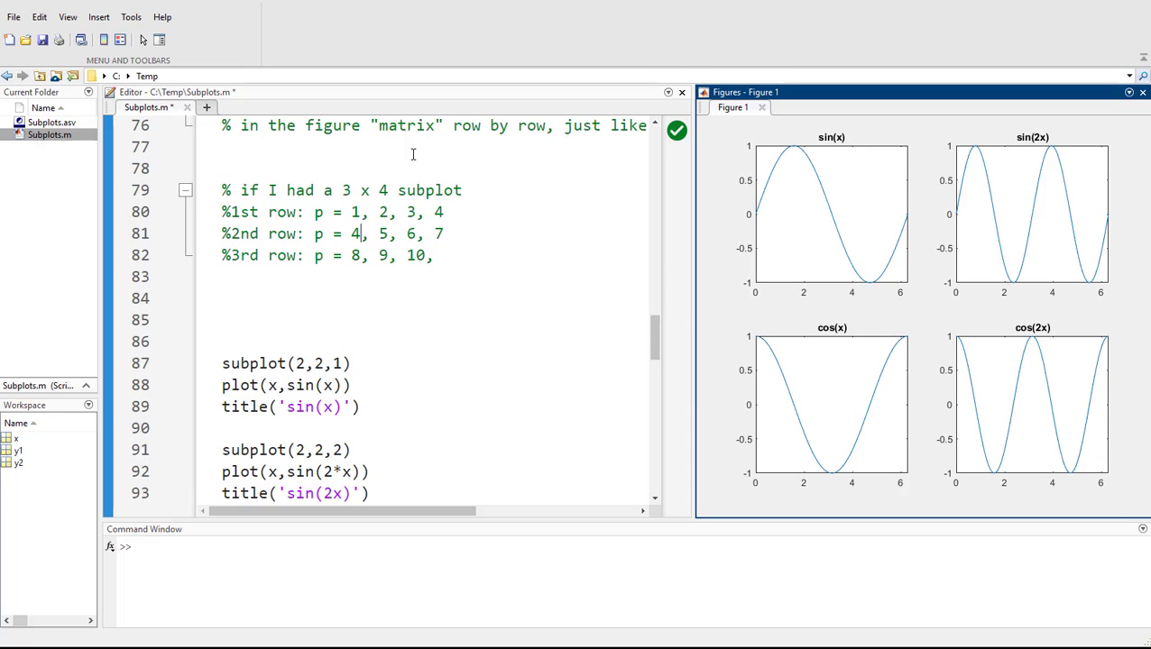
Correct the row comments to read p = 5, 6, 7, 8 and p = 9, 10, 11, 12.
key("shift+ctrl+Right")
key("BackSpace")
key("BackSpace")
key("End")
type(", 8")
key("Down")
key("Left")
key("Left")
key("shift+Left")
key("shift+Left")
key("shift+Left")
key("BackSpace")
key("End")
type("11, 12")
key("Left")
key("Left")
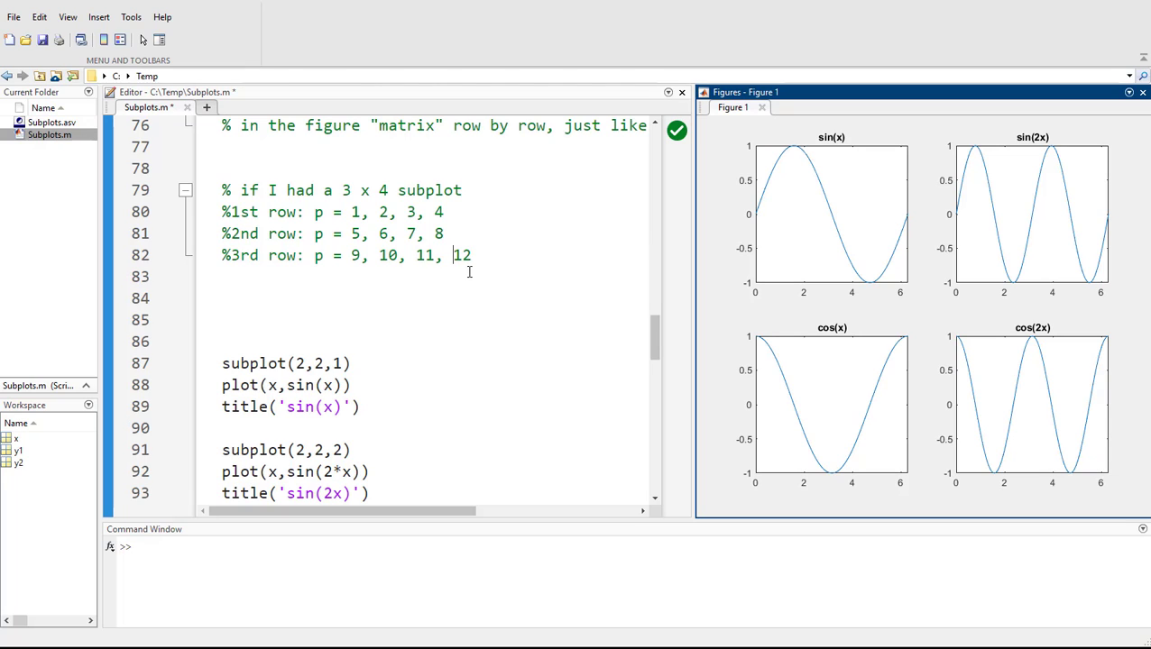
Scroll to the %% Text properties section and drag the divider to widen the code area.
scroll(464, 267, "down", 1)
scroll(460, 268, "down", 2)
scroll(452, 274, "down", 4)
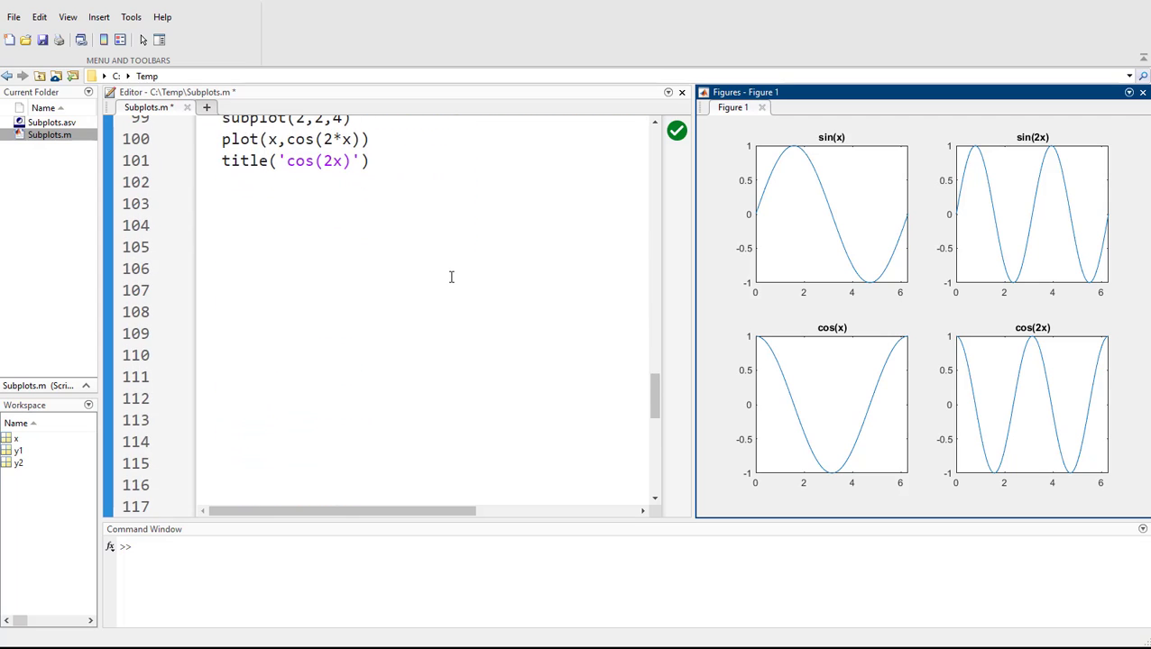
scroll(451, 276, "down", 3)
scroll(447, 276, "down", 1)
scroll(446, 277, "up", 2)
scroll(411, 275, "up", 3)
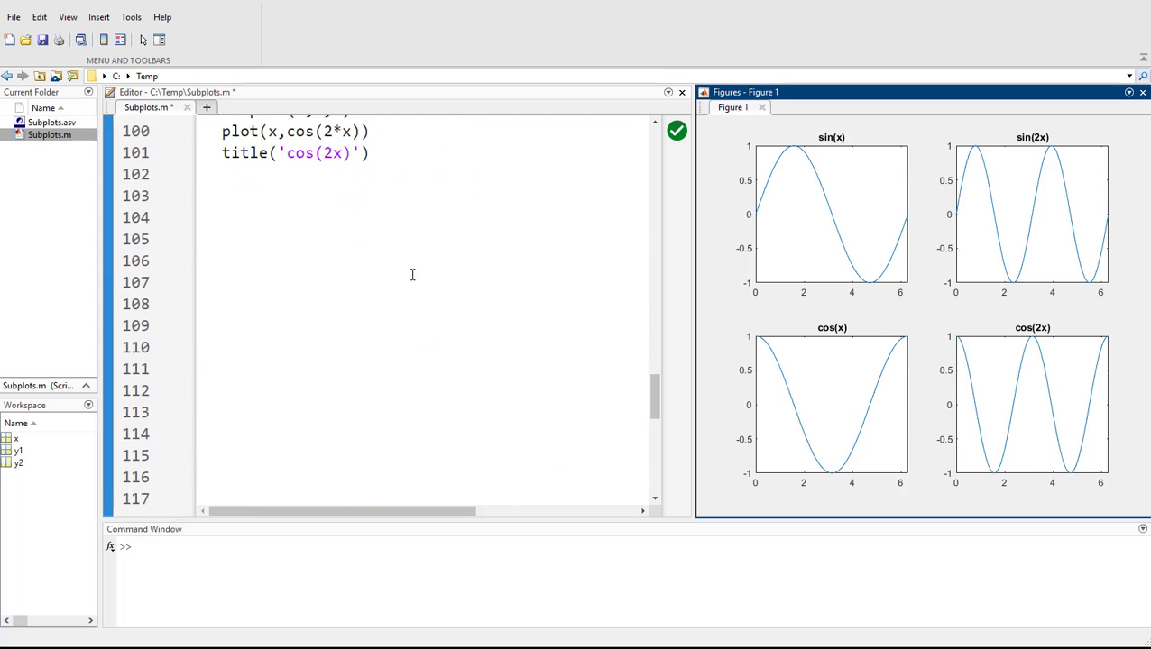
scroll(360, 294, "up", 1)
scroll(364, 341, "down", 5)
scroll(375, 328, "down", 6)
scroll(370, 271, "up", 3)
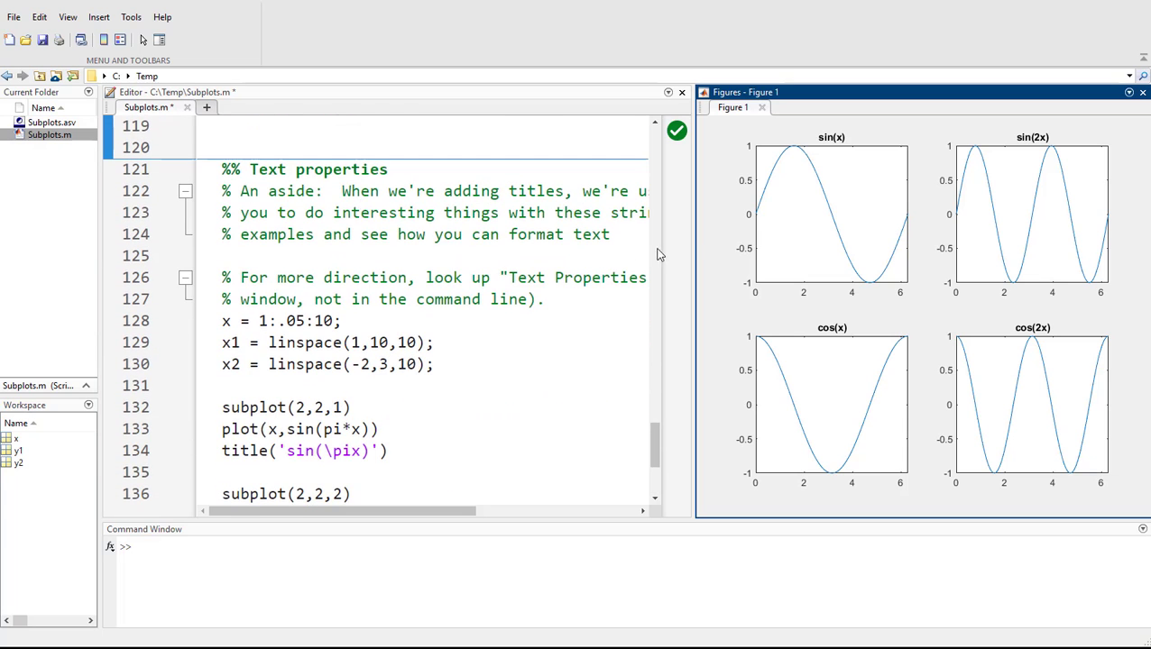
left_click_drag(694, 232, 779, 221)
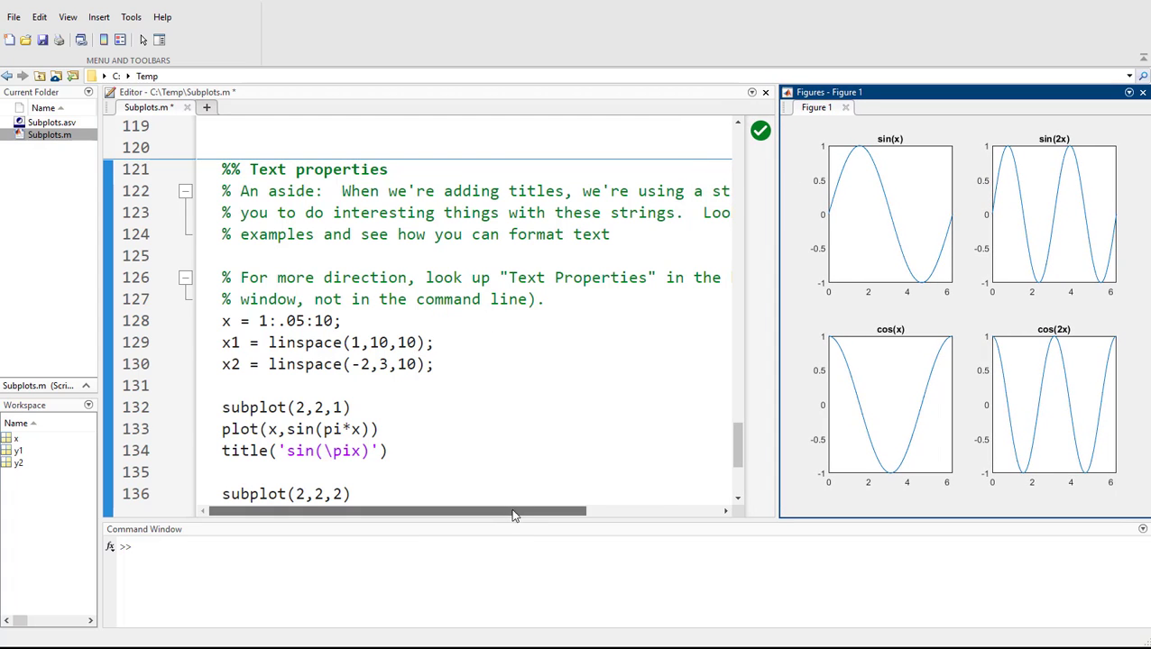
mouse_move(514, 516)
left_mouse_down()
mouse_move(711, 526)
mouse_move(251, 514)
left_mouse_up()
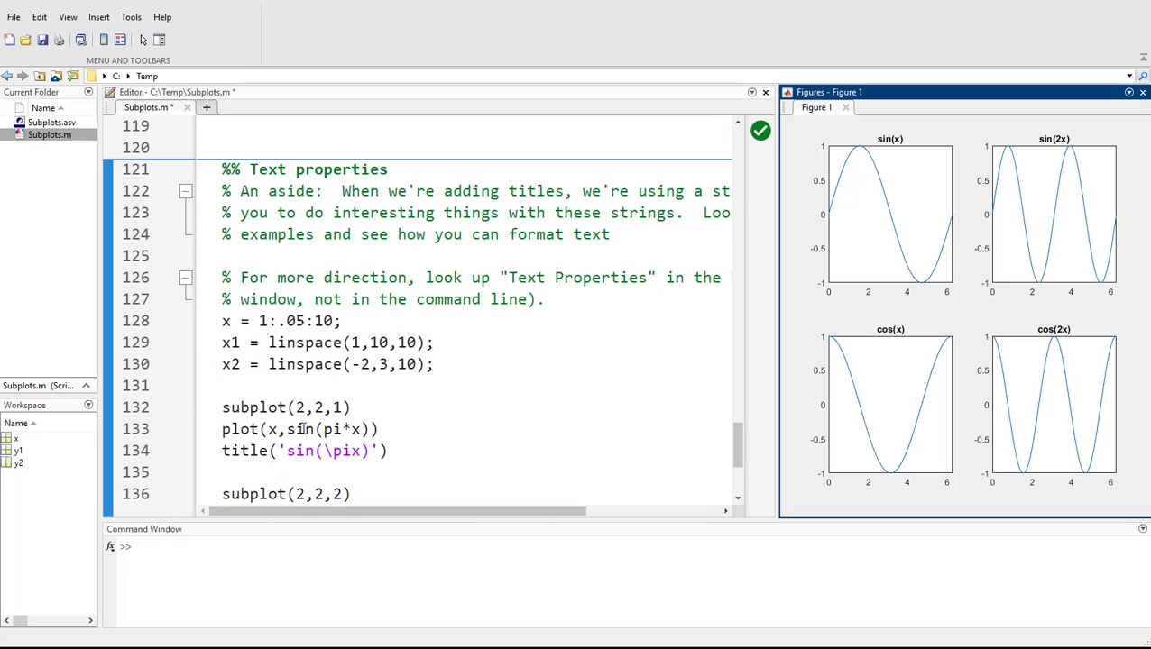
Browse the Help menu's graphics options, then return to the script.
left_click(160, 16)
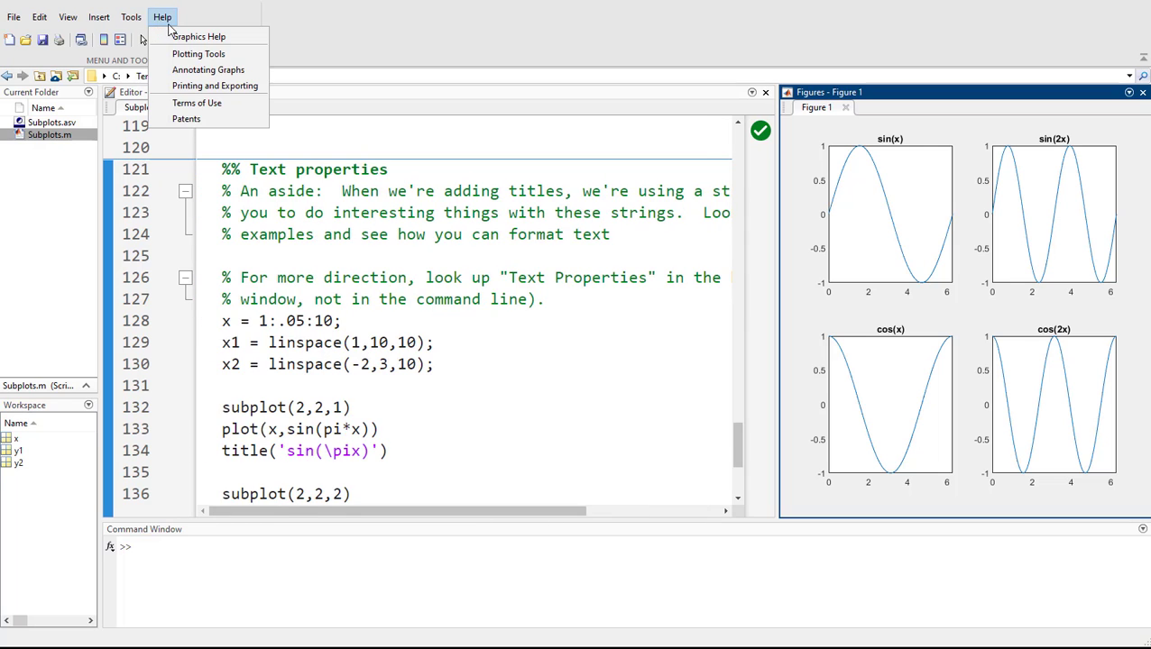
left_click(282, 598)
left_click(161, 16)
left_click(240, 148)
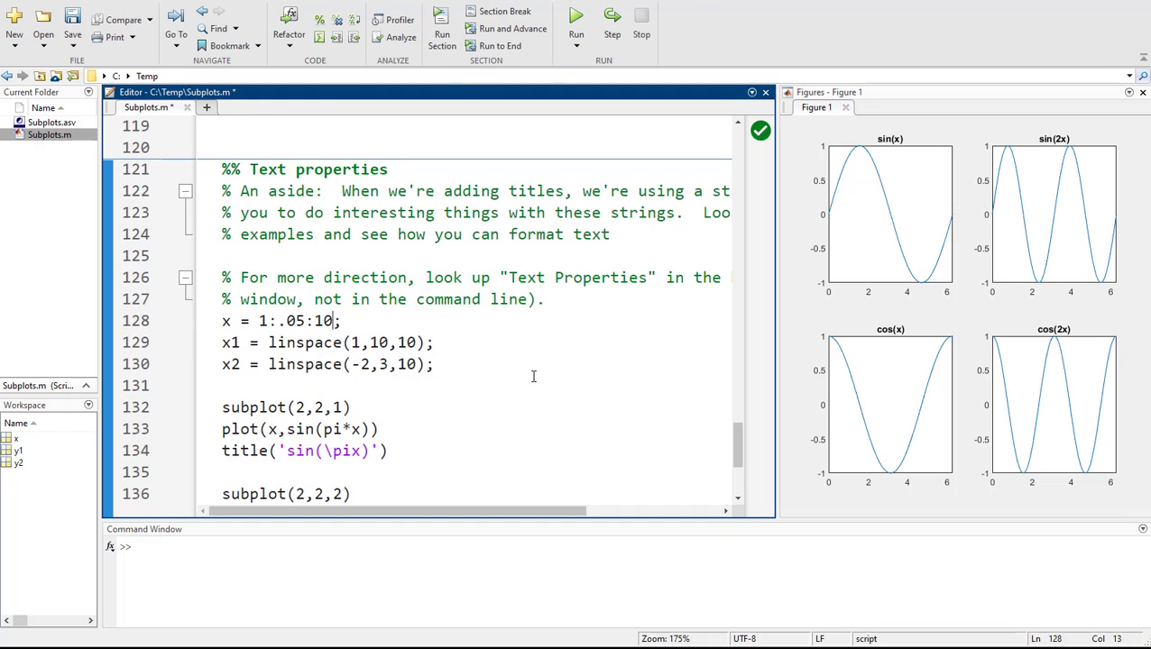
scroll(265, 289, "down", 2)
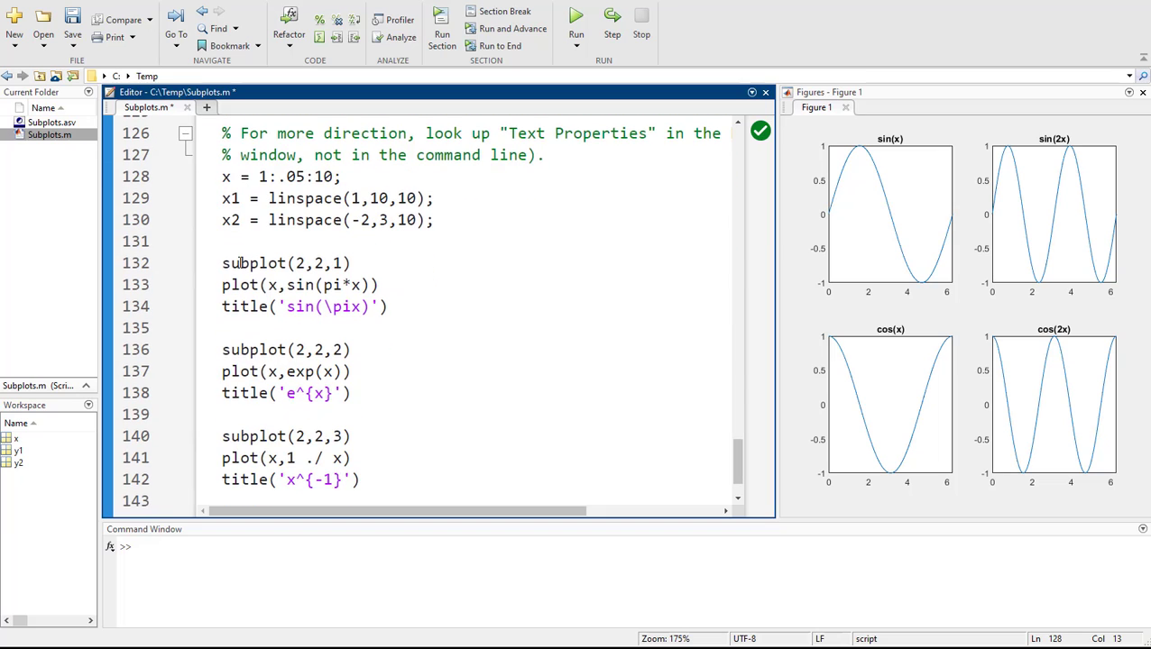
Run the script and append a '%LaTeX' comment to the sin(\pix) title line.
left_click(326, 307)
key("F5")
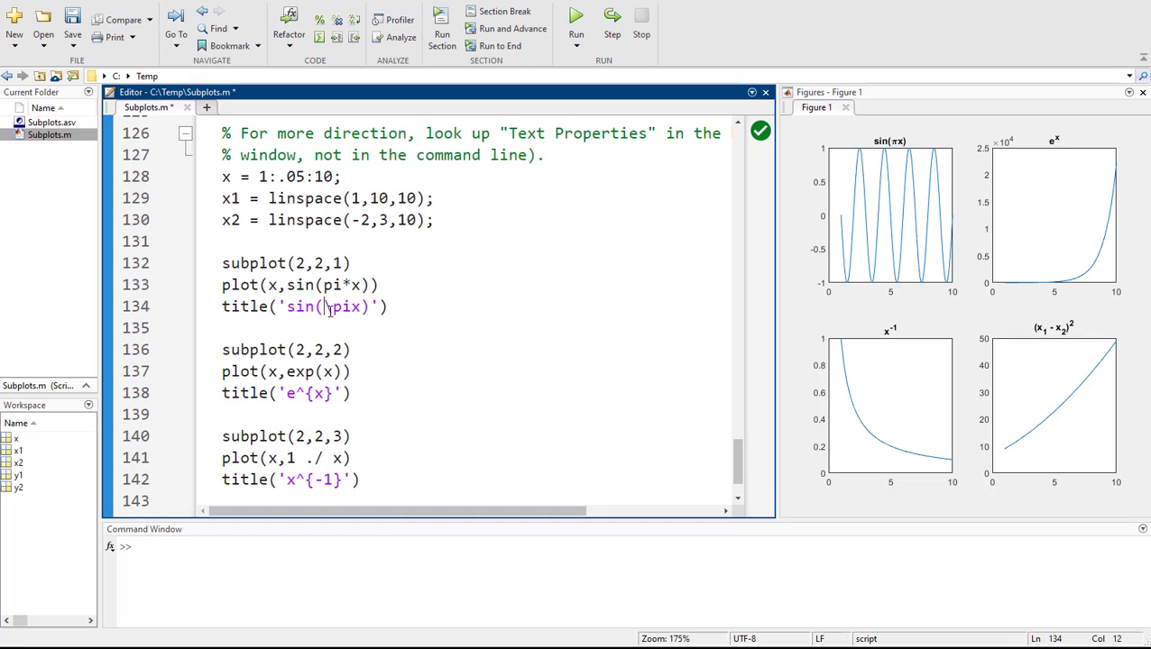
left_click(390, 316)
type("%LaTeX")
left_click_drag(324, 306, 351, 306)
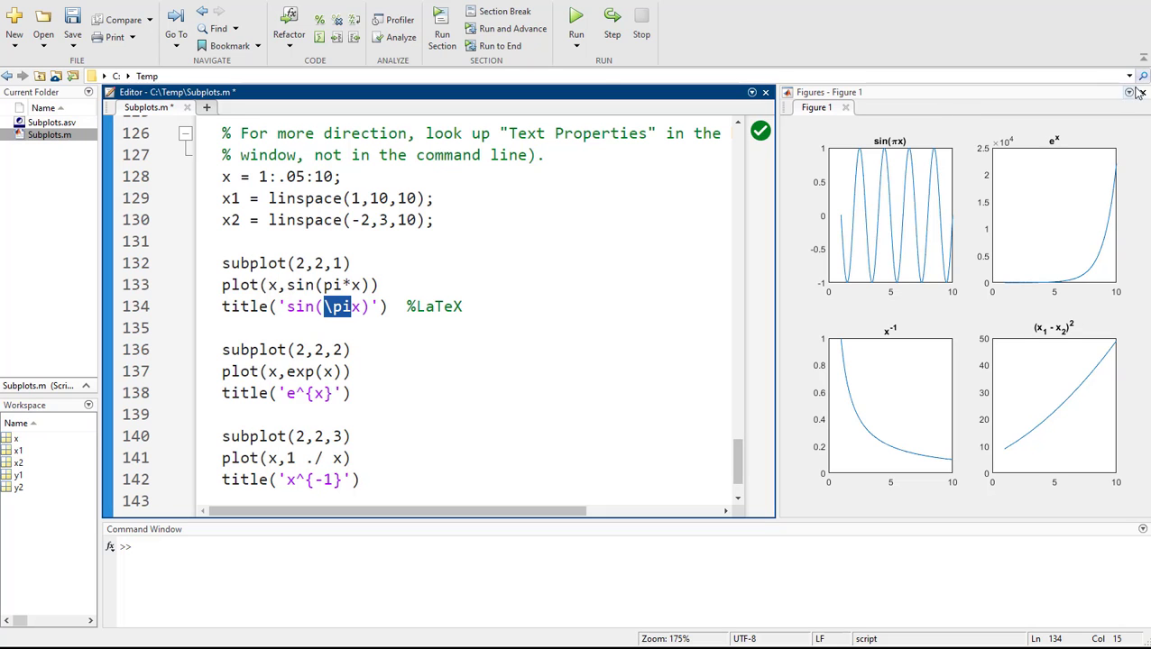
Undock the figure into its own window and move it to the right.
left_click(1109, 102)
key("ctrl+shift+u")
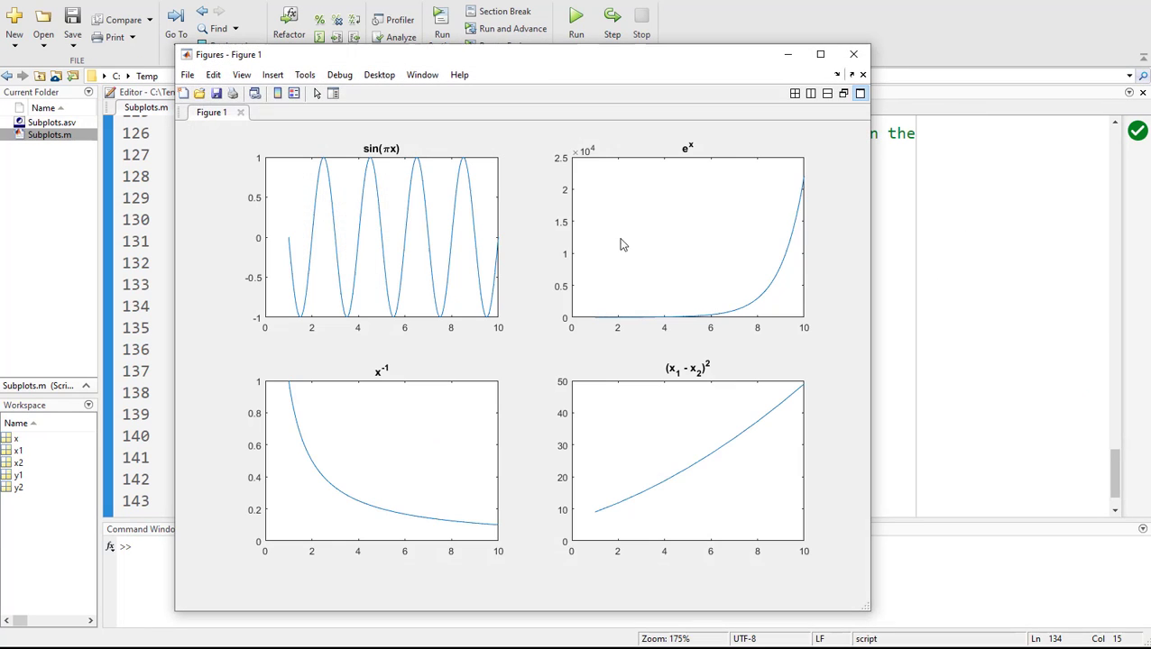
mouse_move(528, 73)
left_mouse_down()
mouse_move(694, 88)
mouse_move(835, 198)
left_mouse_up()
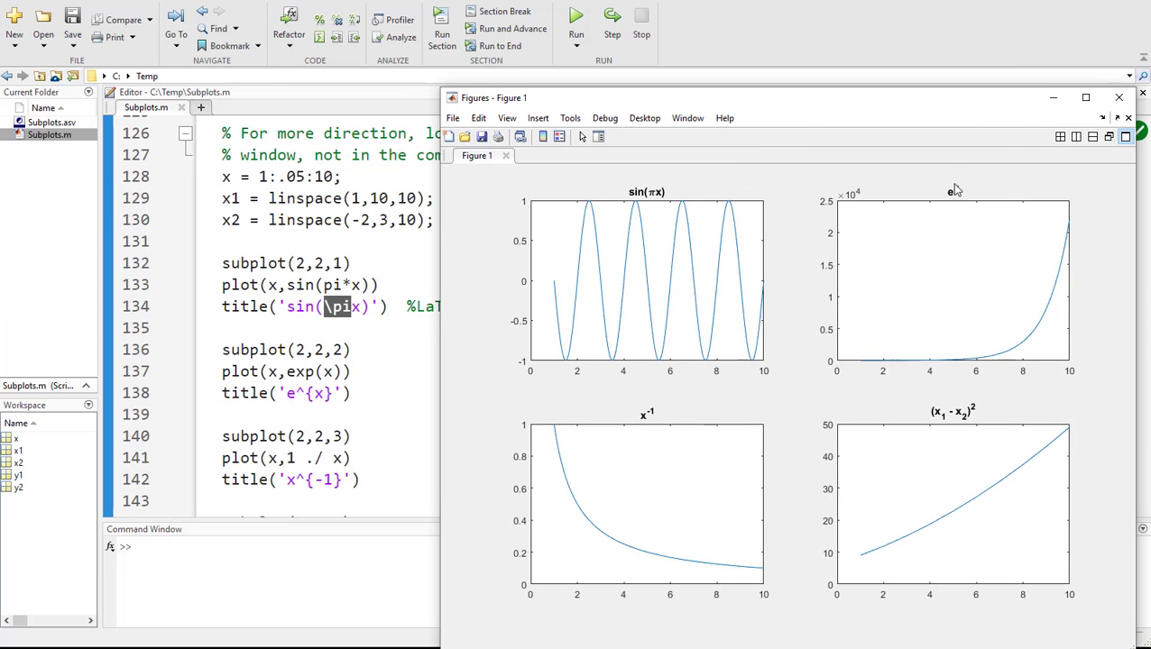
left_click(323, 397)
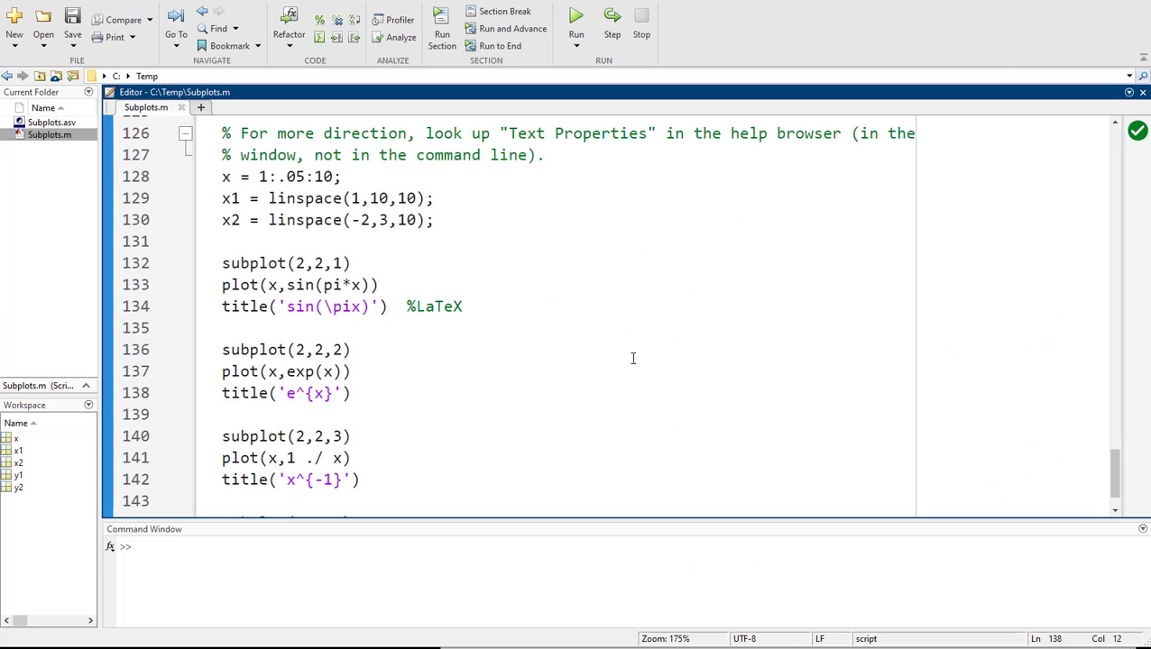
Change the title to e^{x + 2} and the plot to exp(x+2), then rerun.
type("+ 2")
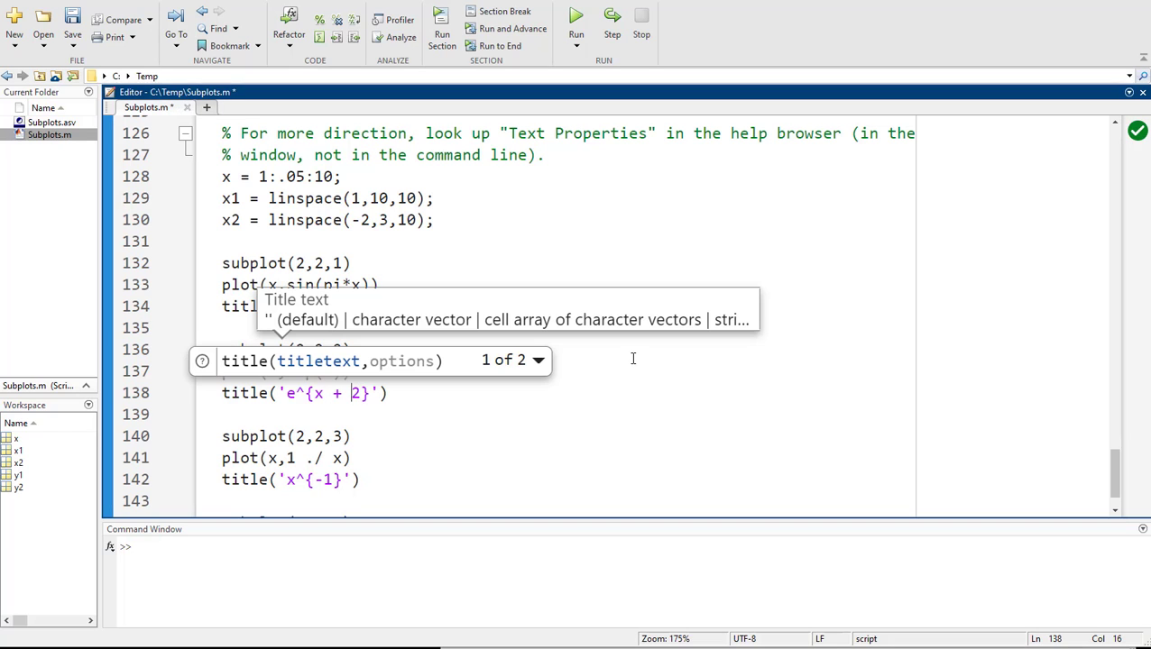
key("Escape")
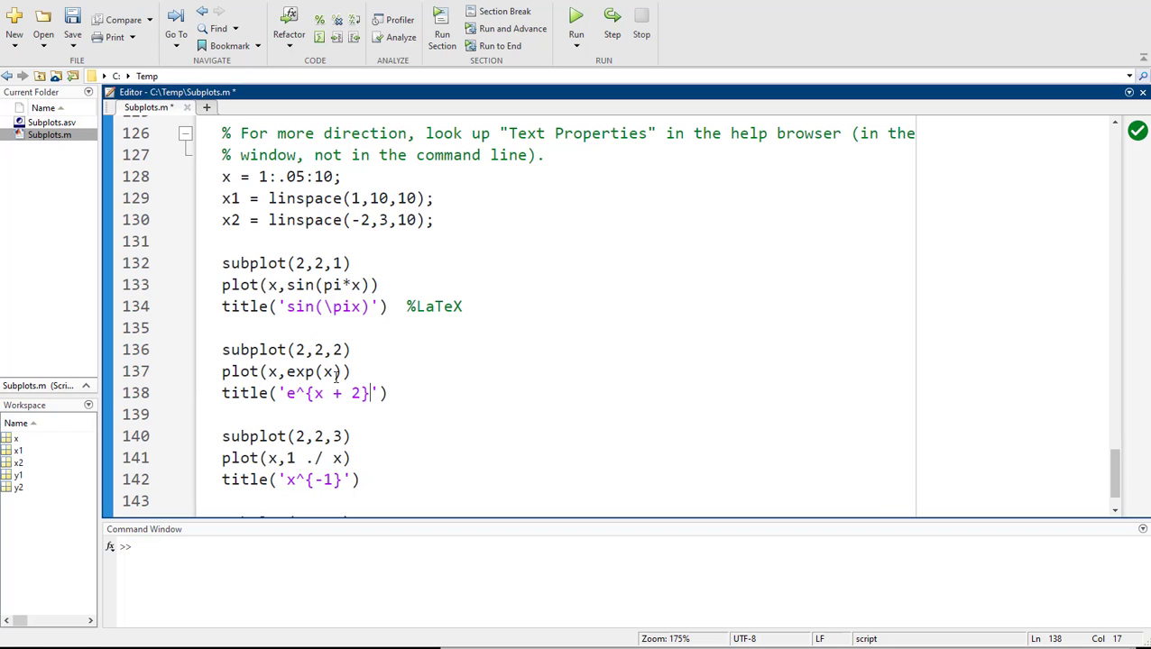
left_click(335, 373)
type("+2")
key("F5")
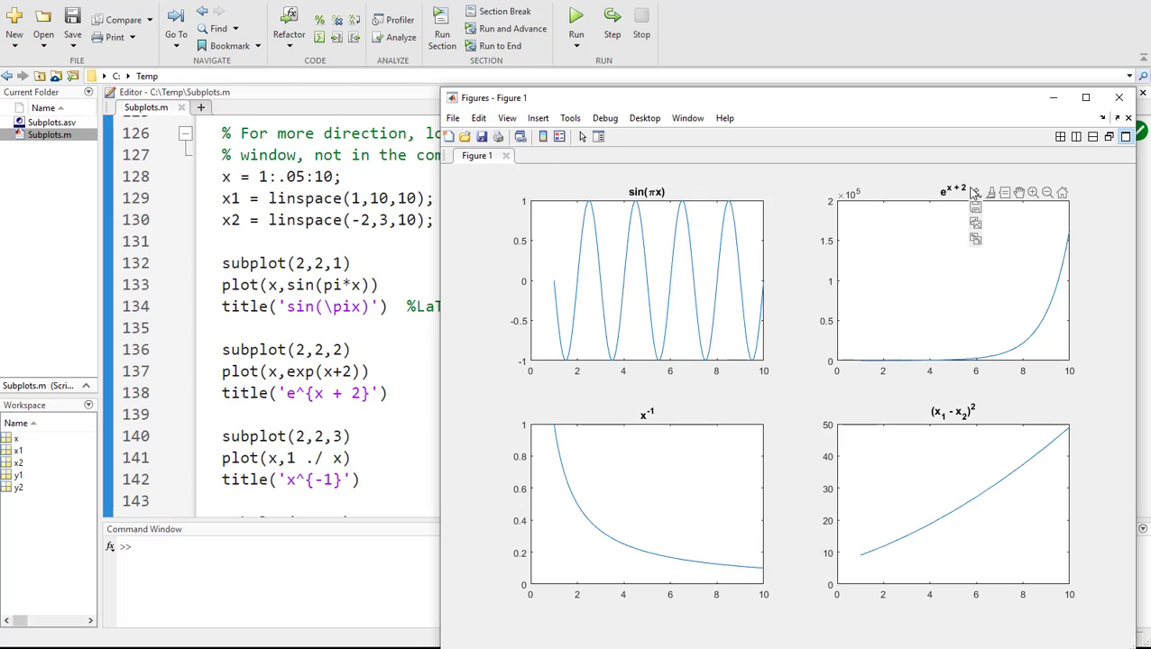
left_click(312, 487)
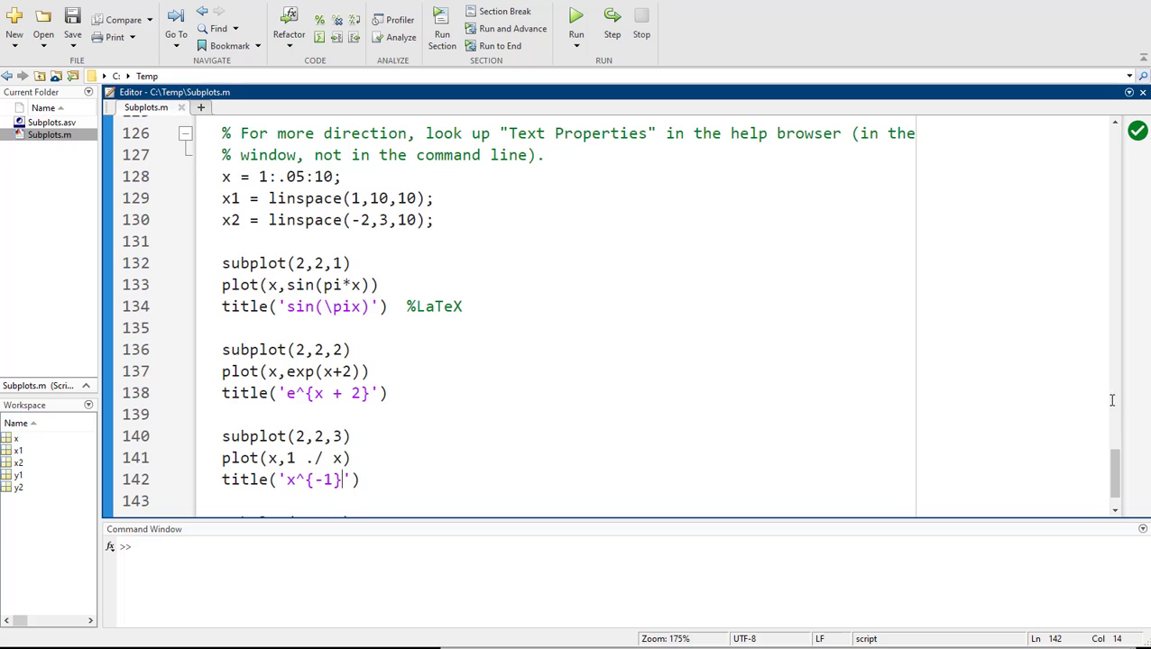
key("F5")
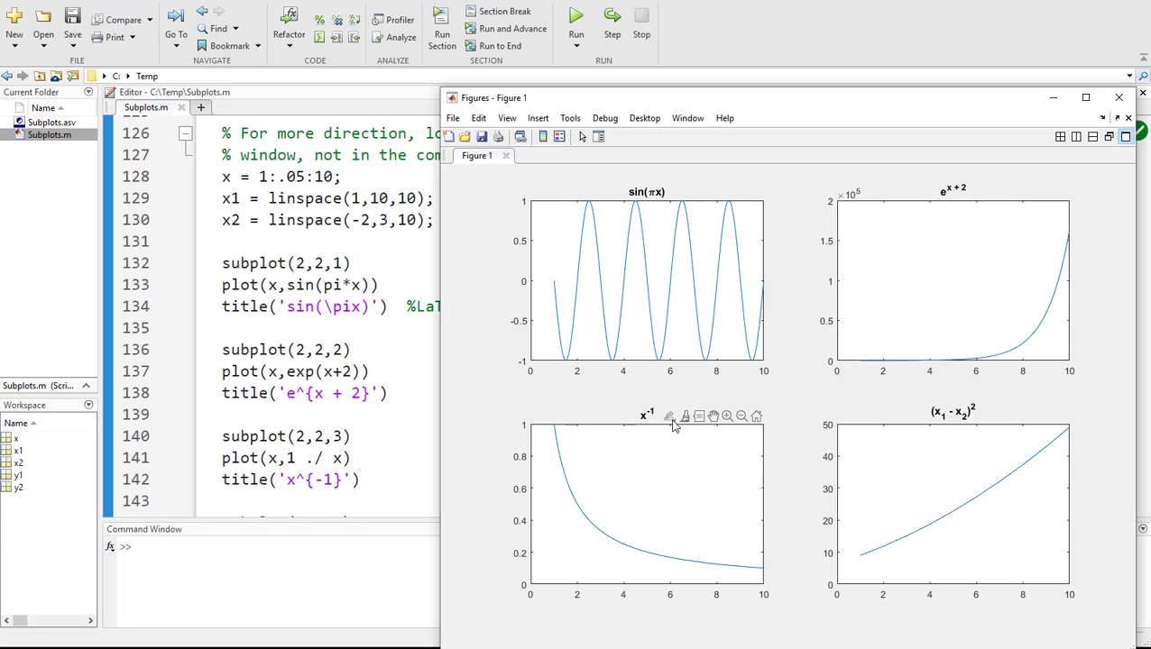
Rerun the script to bring up the current subplot figure.
left_click(363, 433)
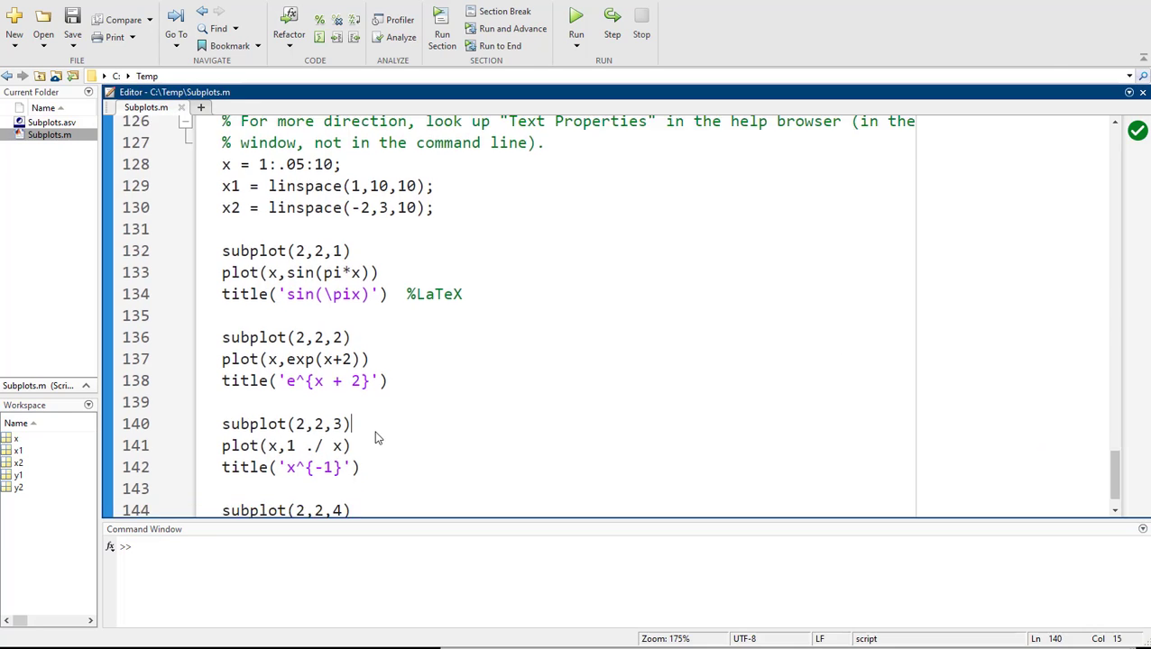
scroll(370, 424, "down", 3)
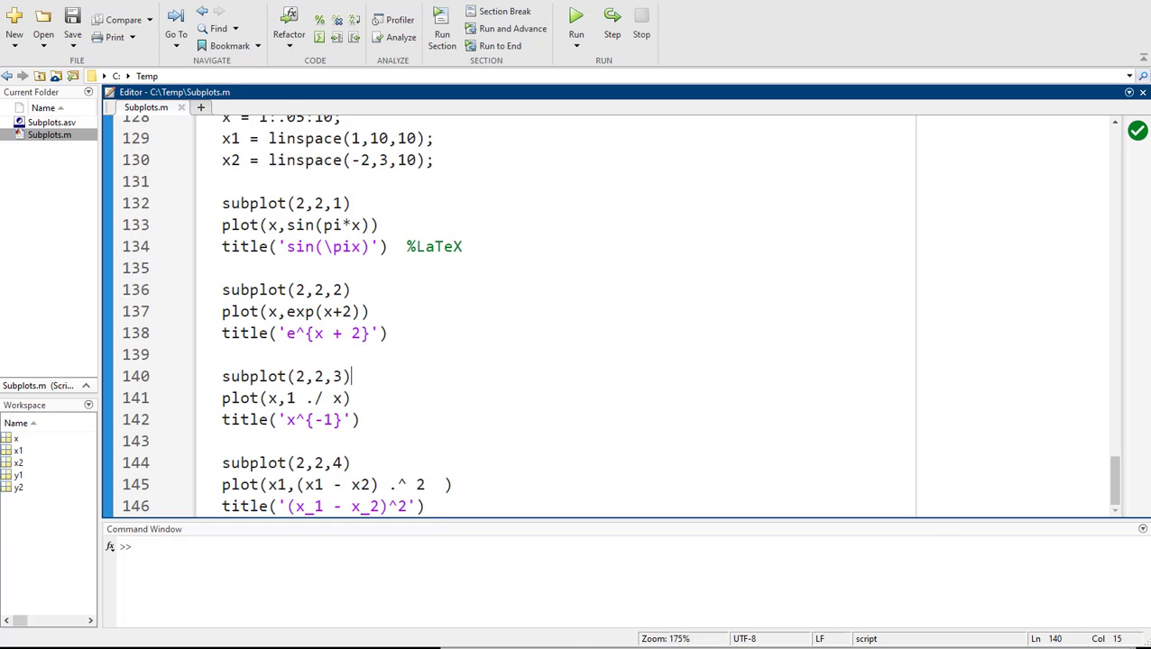
key("F5")
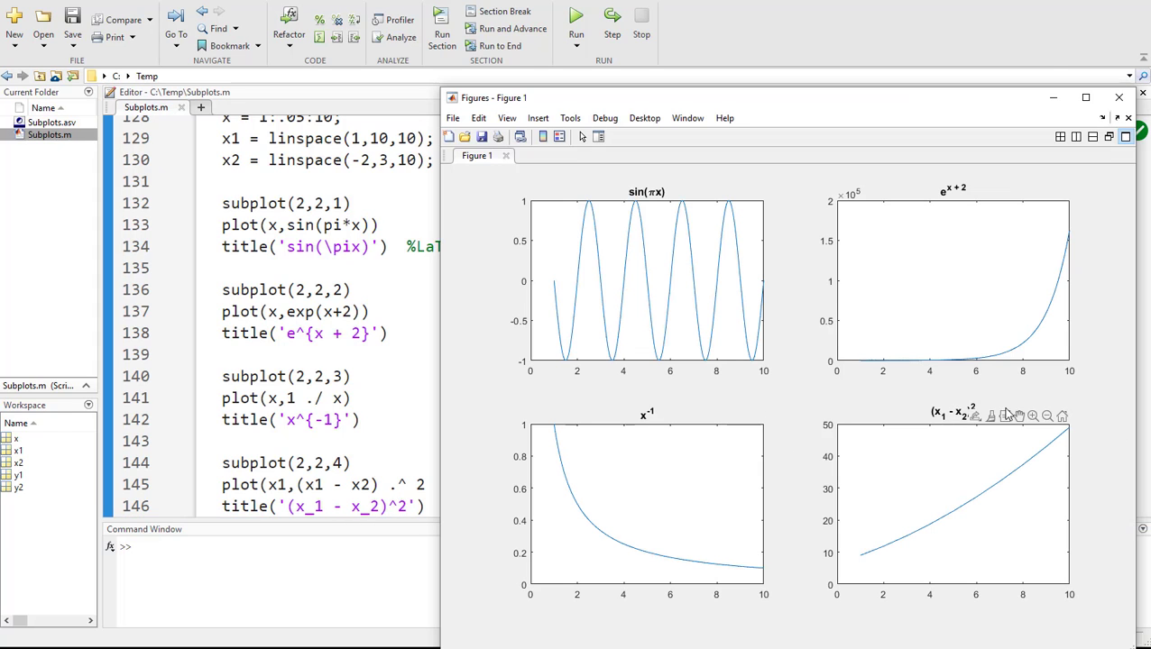
Retitle the fourth panel '(x_{velocity1} - x_{velocity2})^2' and rerun the script.
left_click(316, 506)
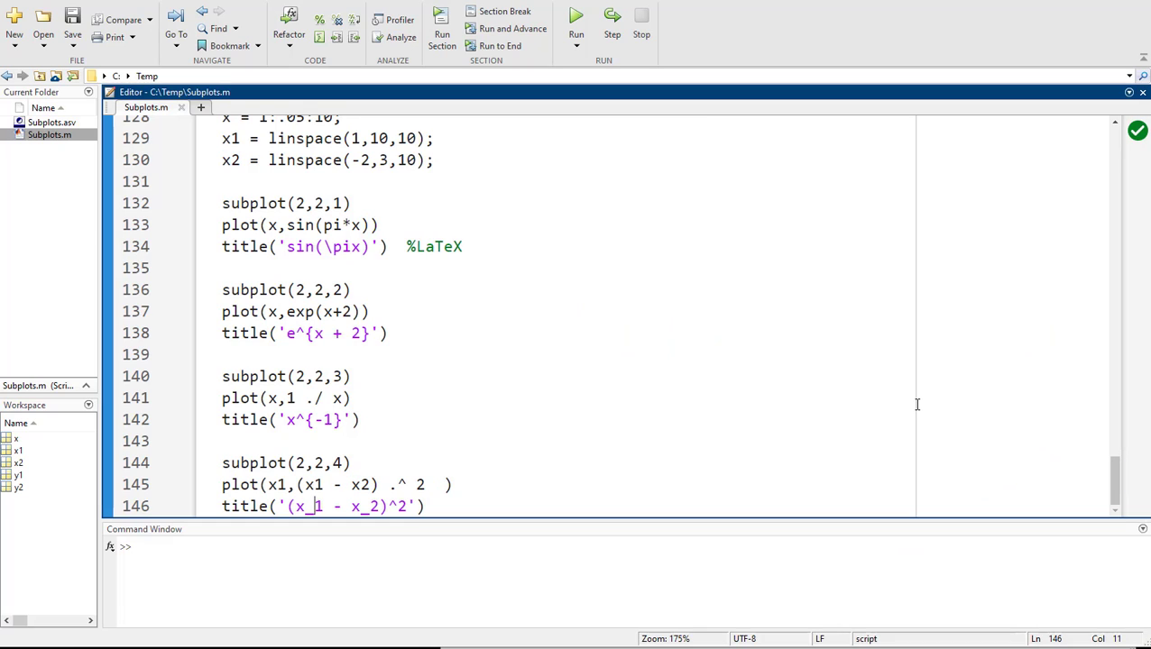
type("_{")
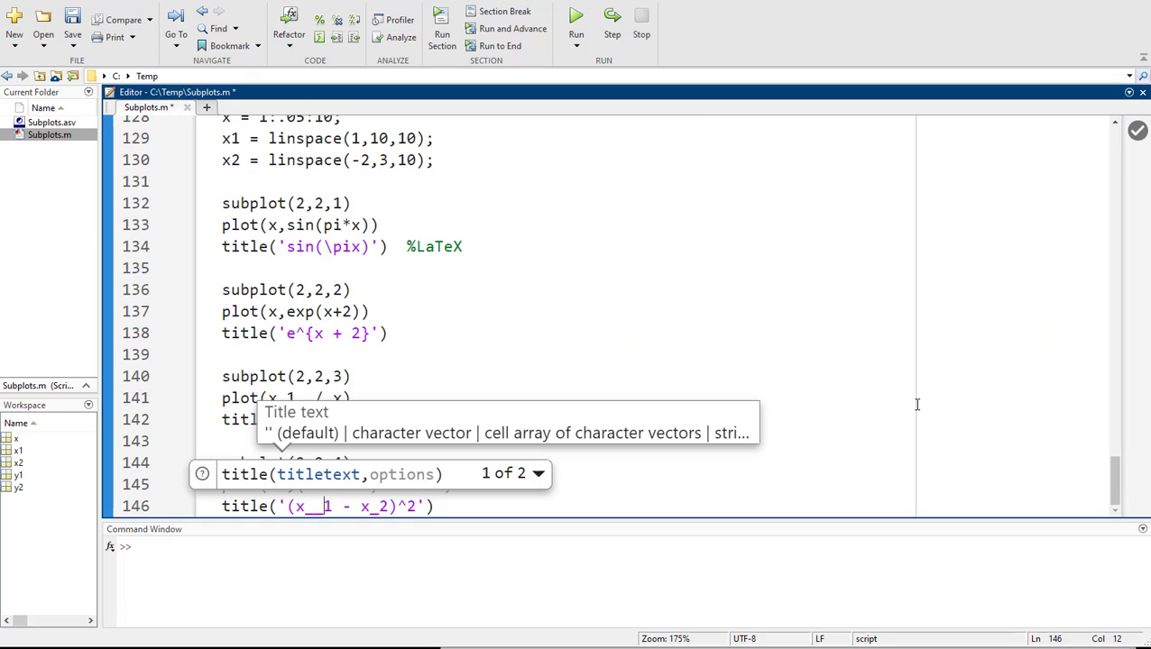
type("velocity")
key("Right")
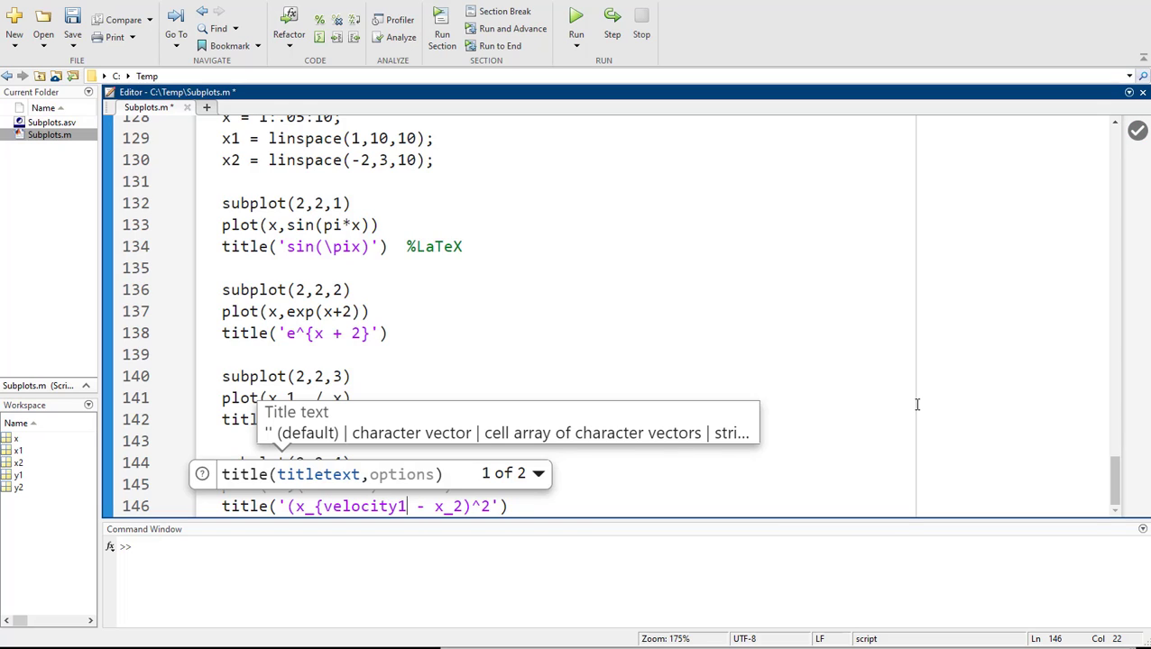
type("}")
key("Right")
key("Right")
key("Right")
key("Right")
key("Right")
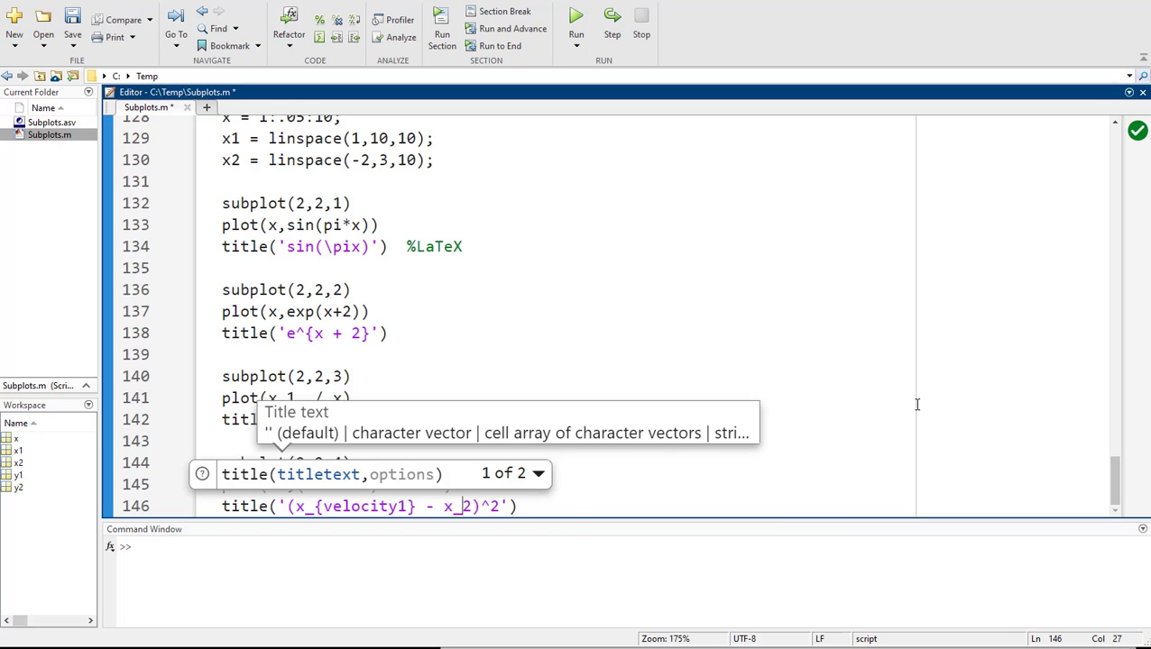
type("{velocity2")
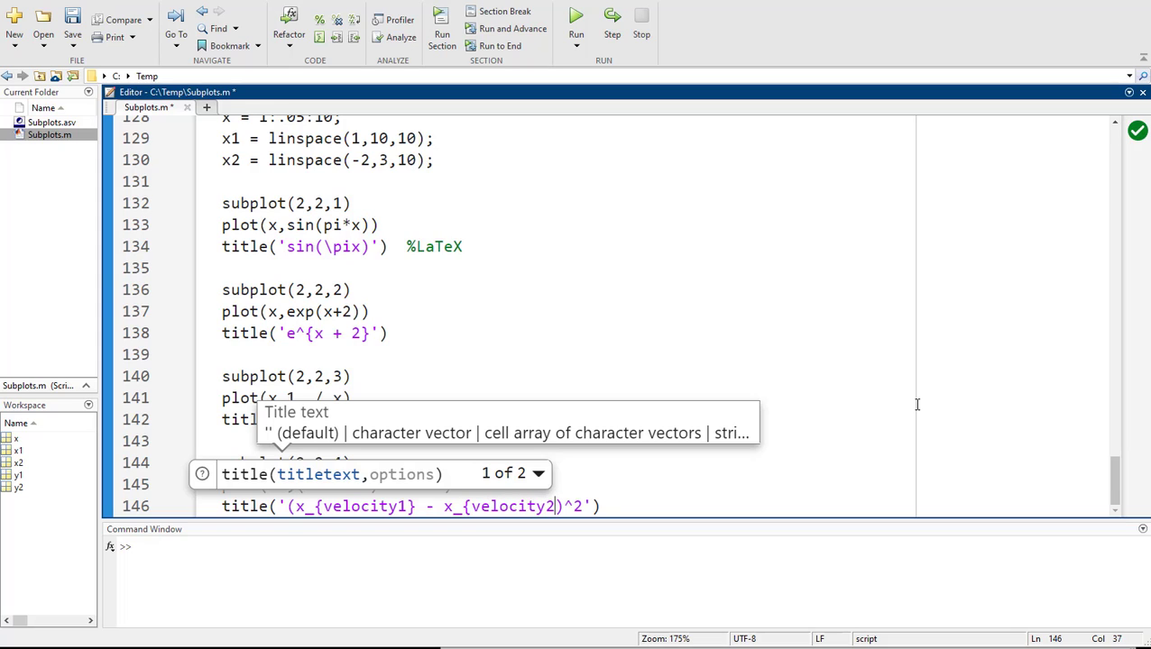
type("}")
left_click(916, 404)
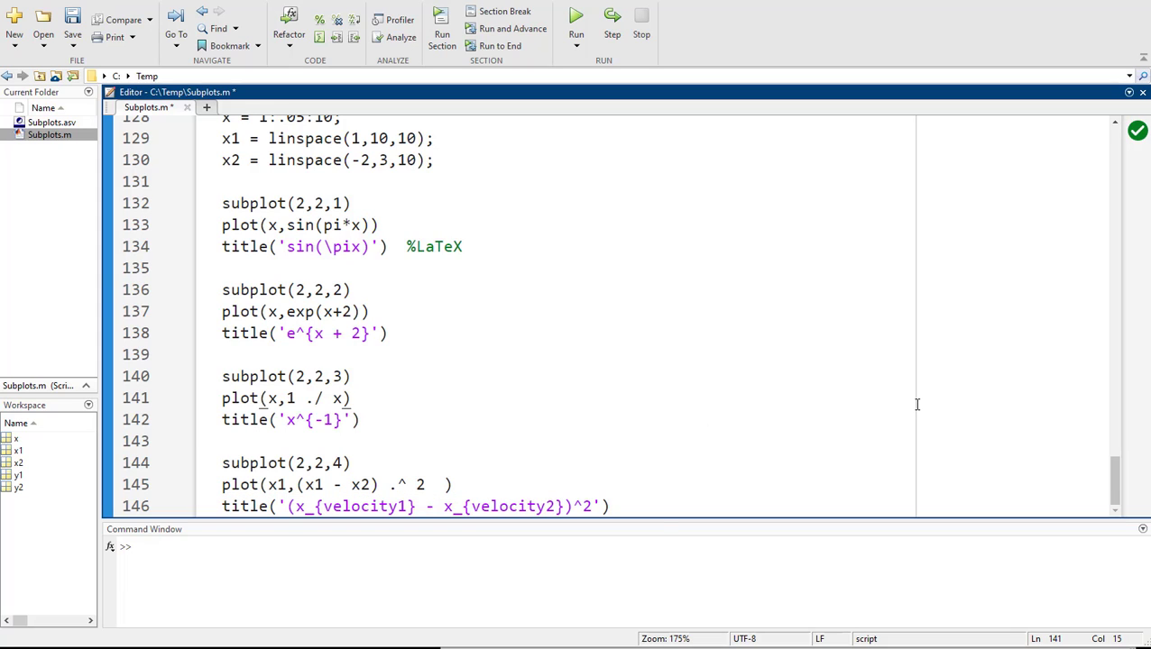
key("F5")
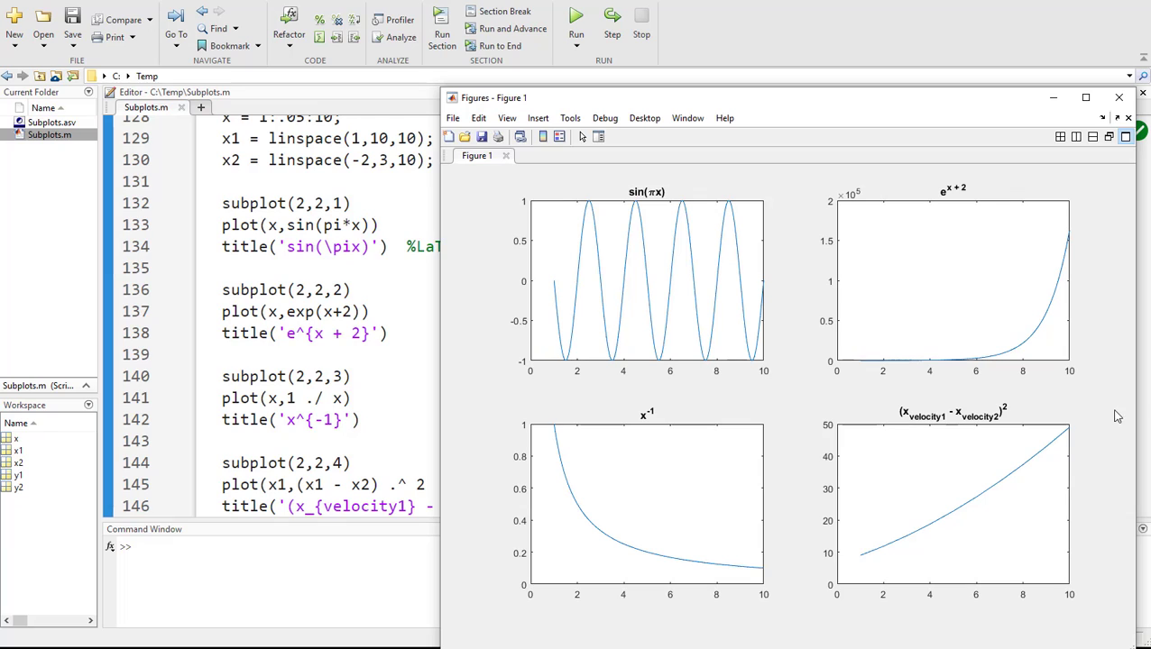
left_click(409, 361)
left_click(631, 507)
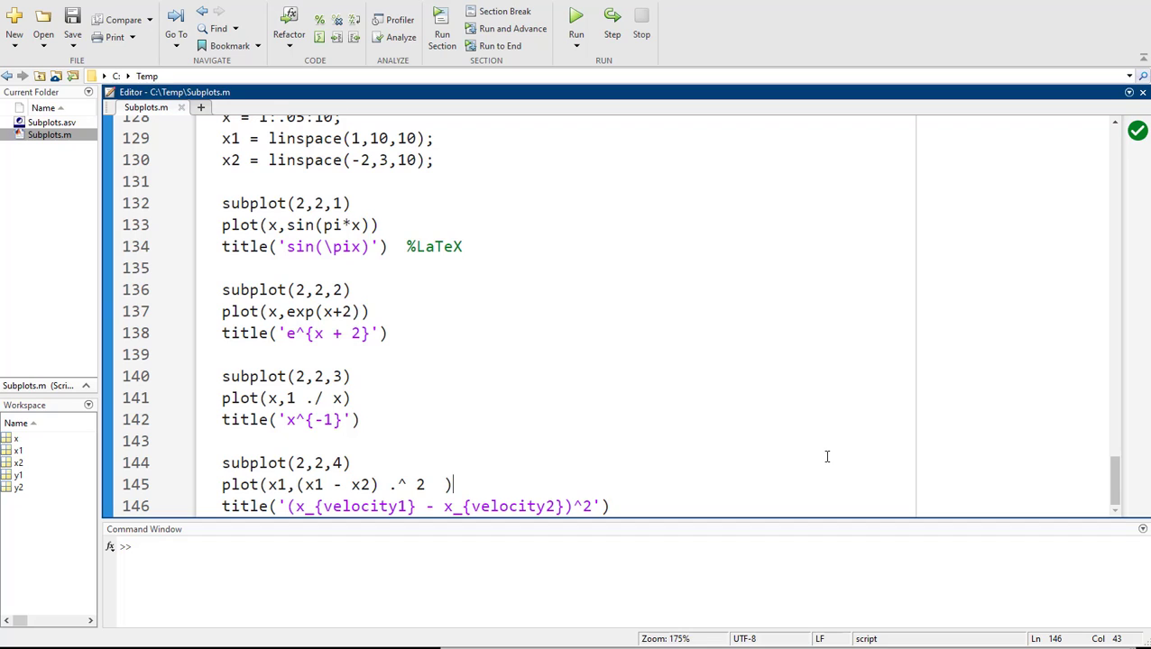
key("Up")
key("Home")
key("shift+Down")
key("shift+Down")
key("shift+End")
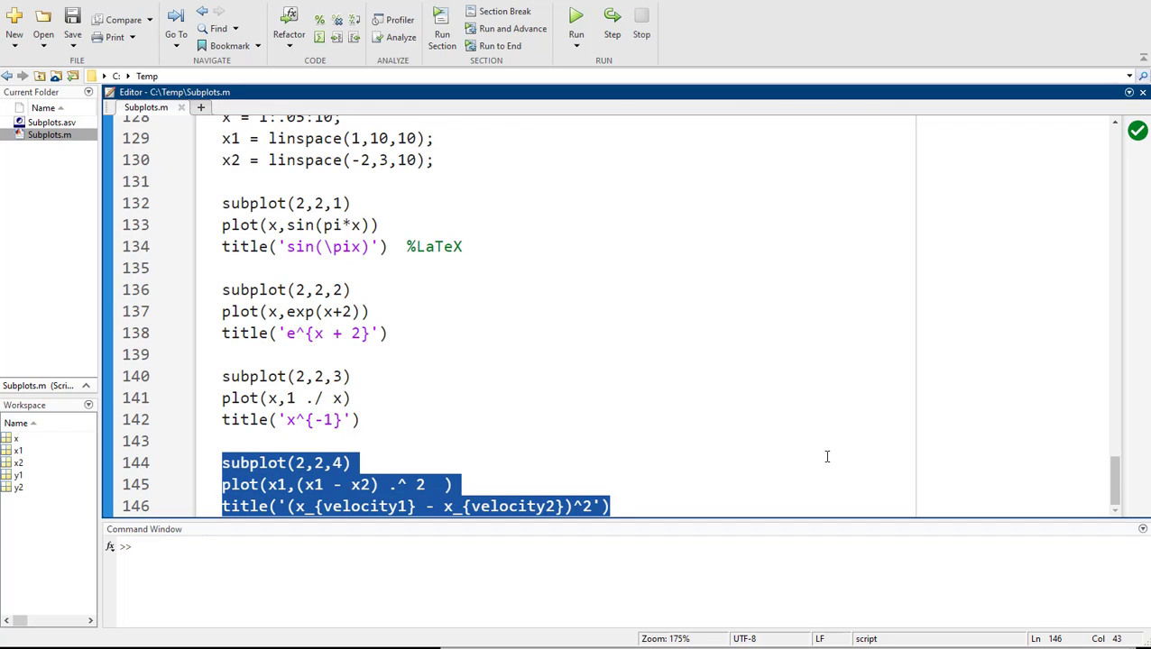
type("%")
key("ctrl+z")
key("ctrl+r")
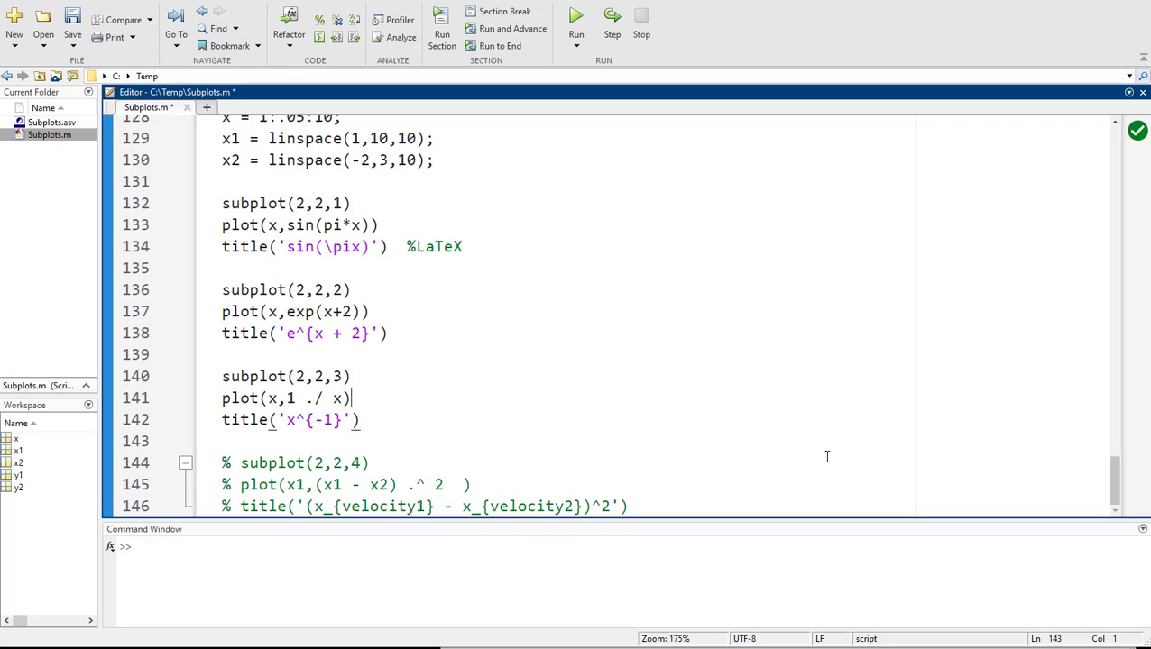
key("Up")
key("Left")
type(":4")
key("F5")
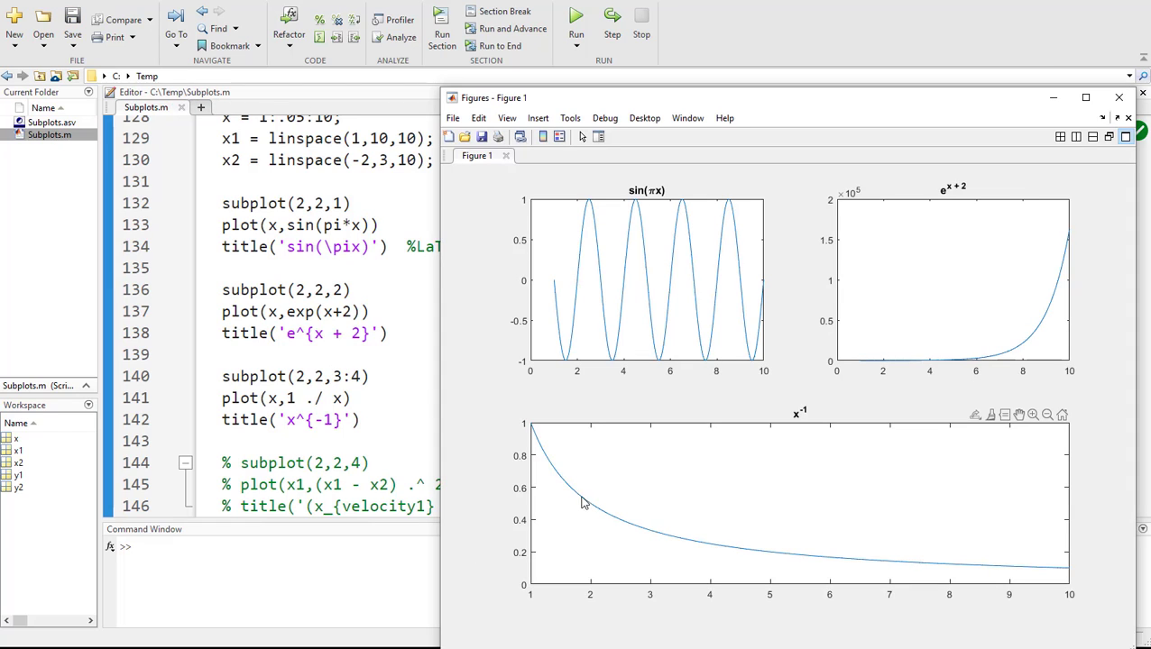
mouse_move(993, 549)
left_click(426, 390)
left_click(394, 424)
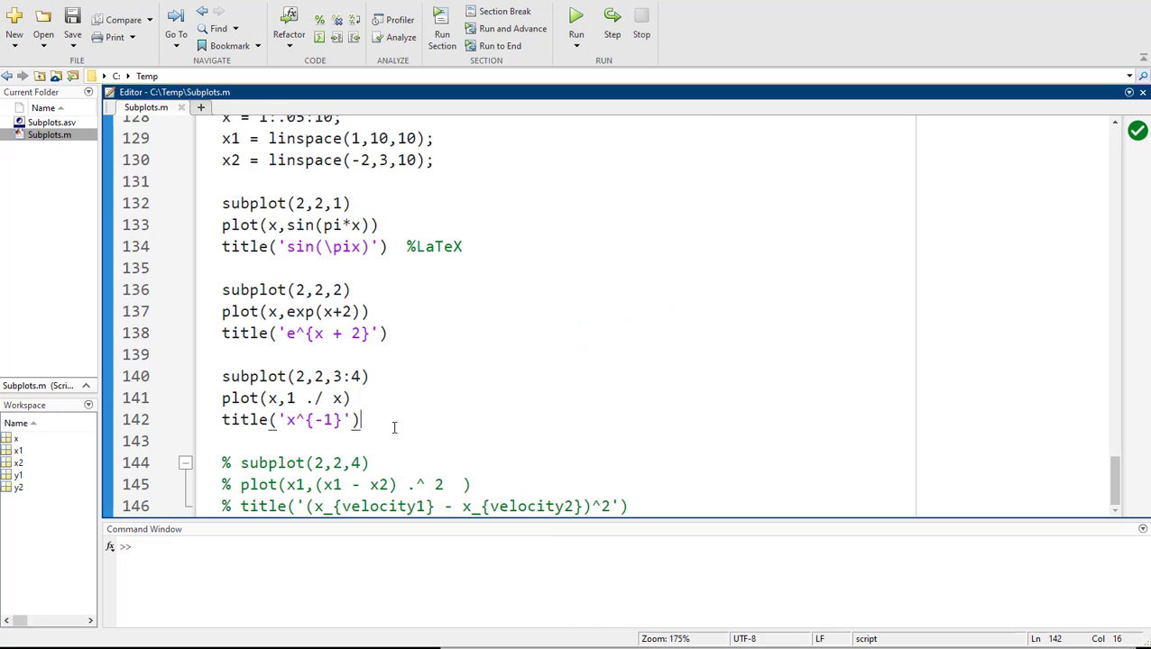
key("ctrl+z")
key("ctrl+z")
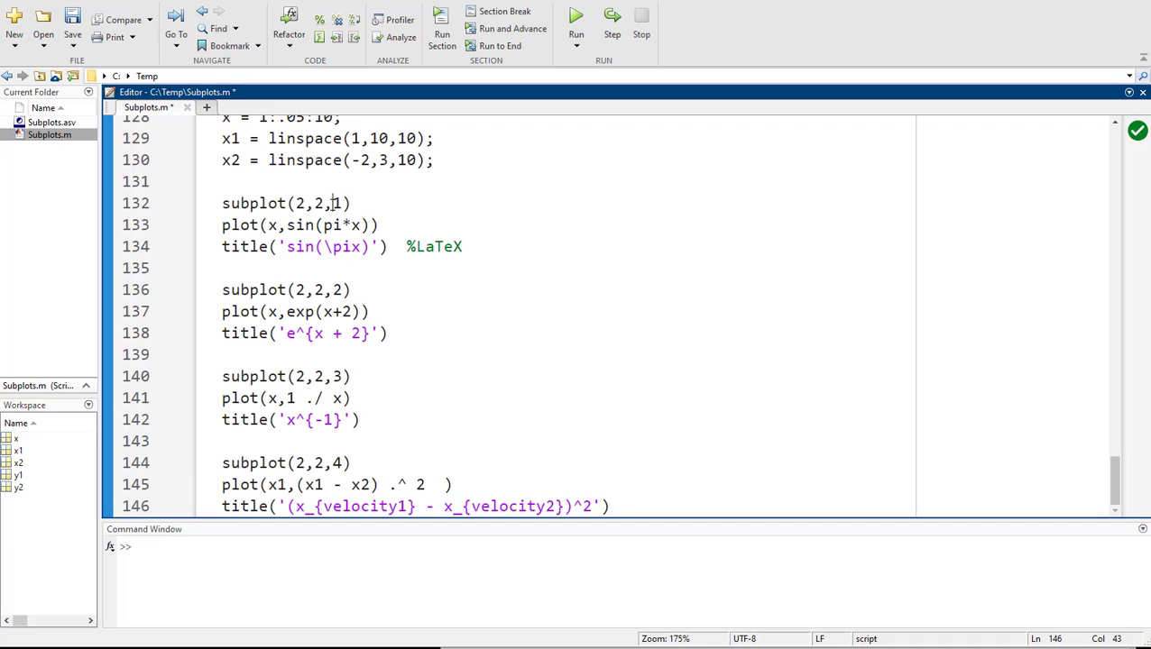
Comment out the three lines of the x^{-1} panel (lines 140–142).
left_click(333, 203)
left_click(425, 448)
left_click_drag(356, 424, 175, 370)
key("ctrl+r")
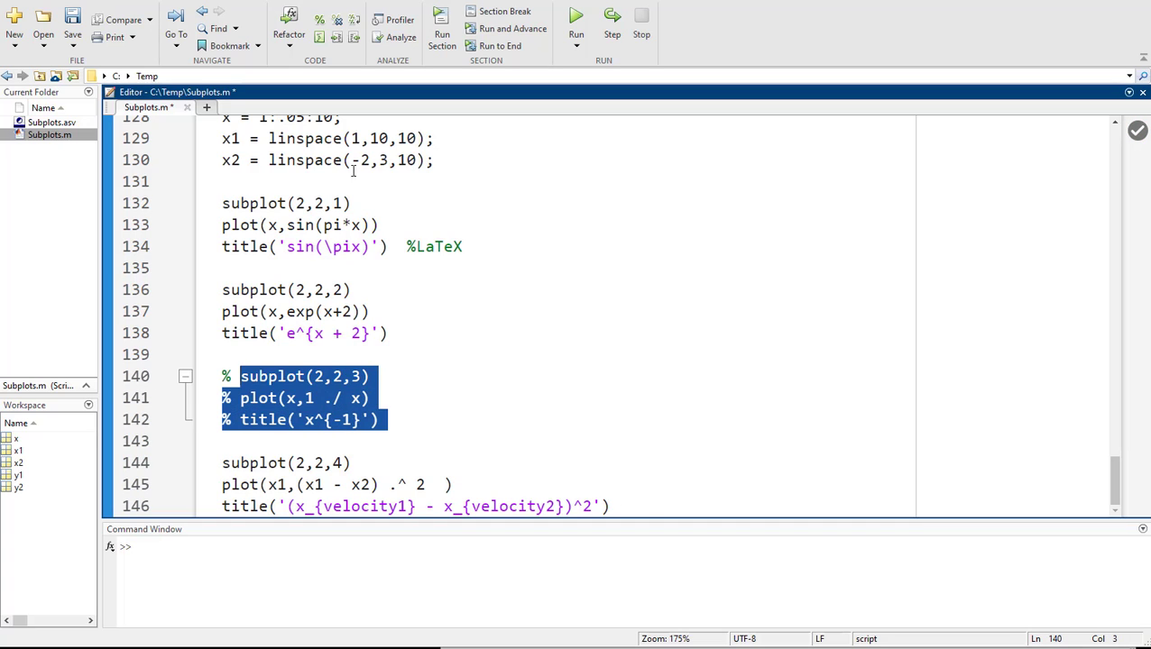
Change line 132 to subplot(2,2,[1 3]) and rerun to redraw the figure.
left_click(335, 203)
type("[")
key("Right")
type("3]")
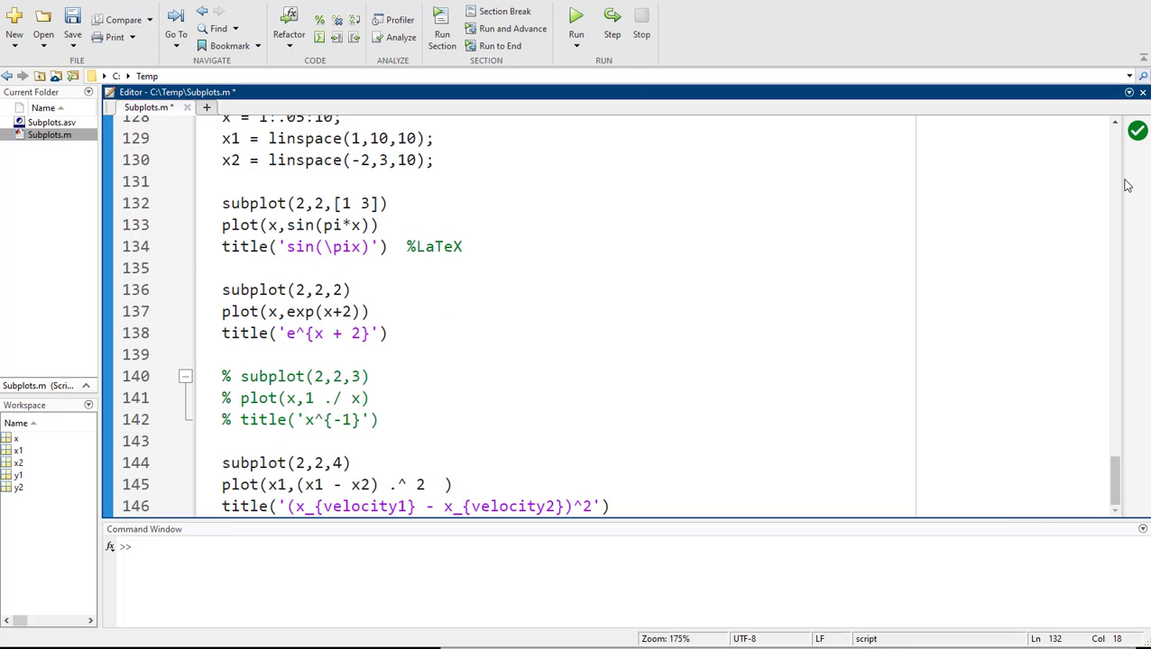
key("F5")
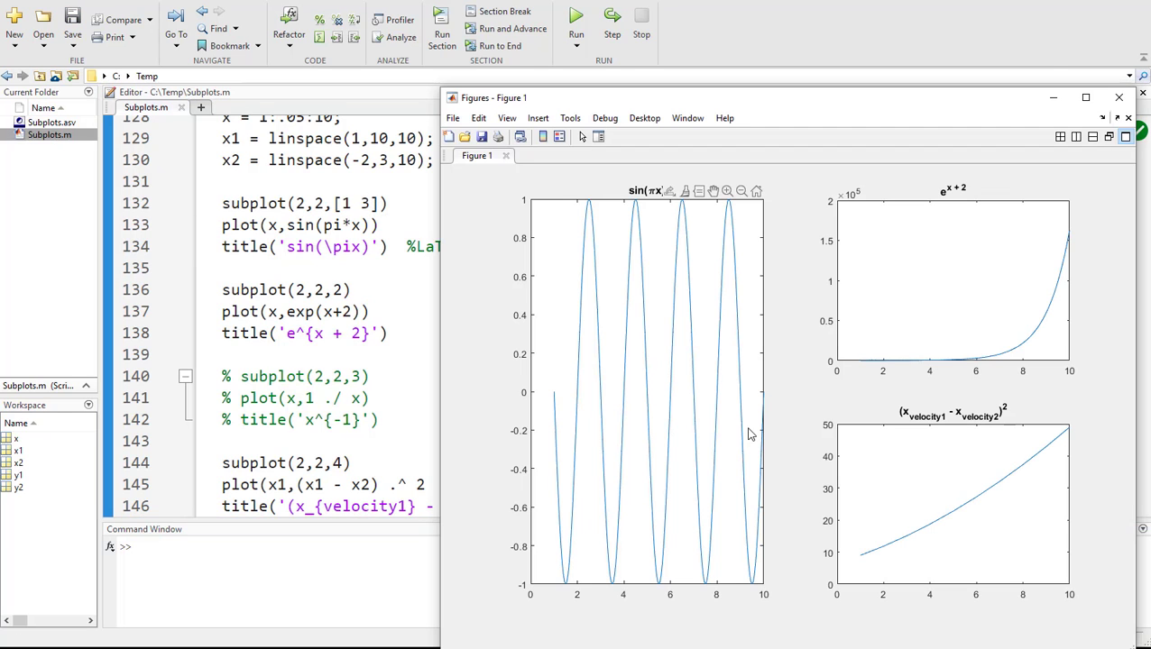